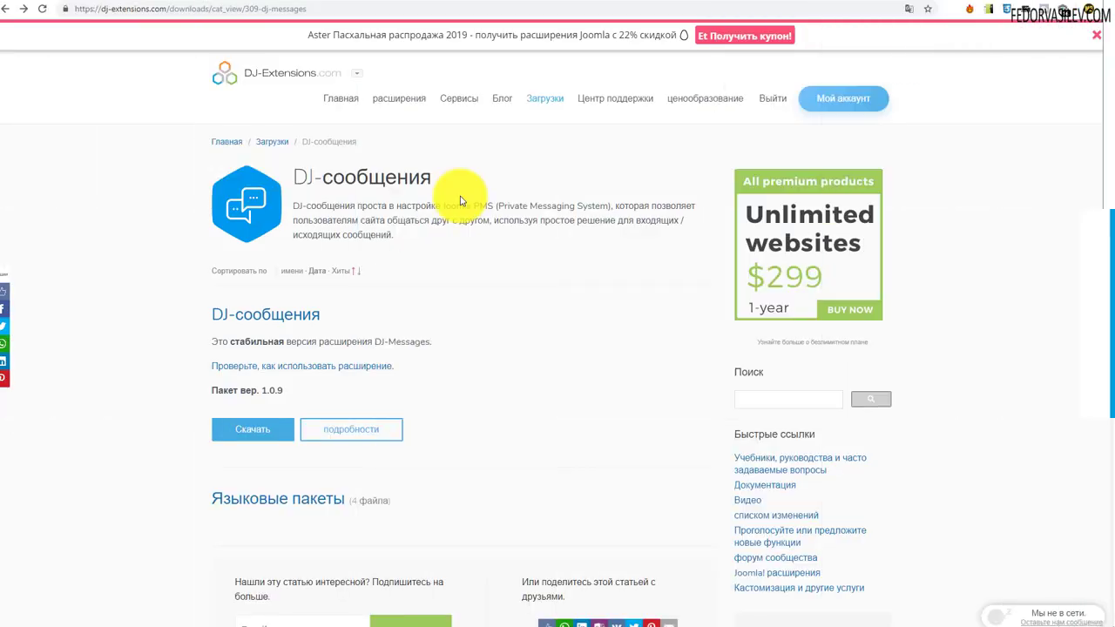
Review the DJ-Messages download page and the feature descriptions on its product page
left_click(1098, 41)
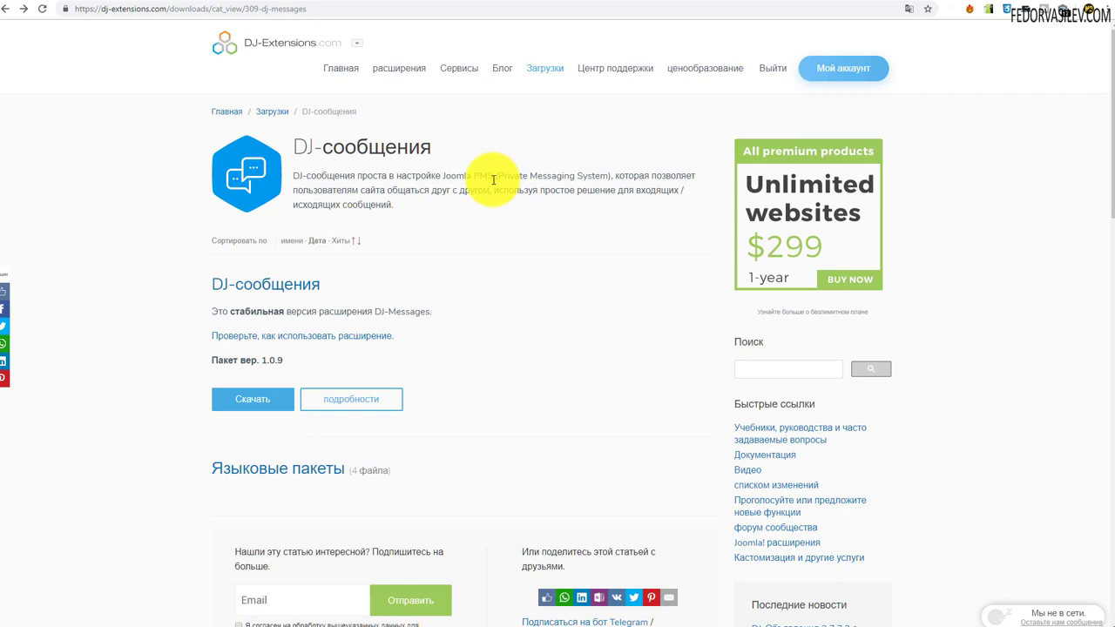
key("alt+Left")
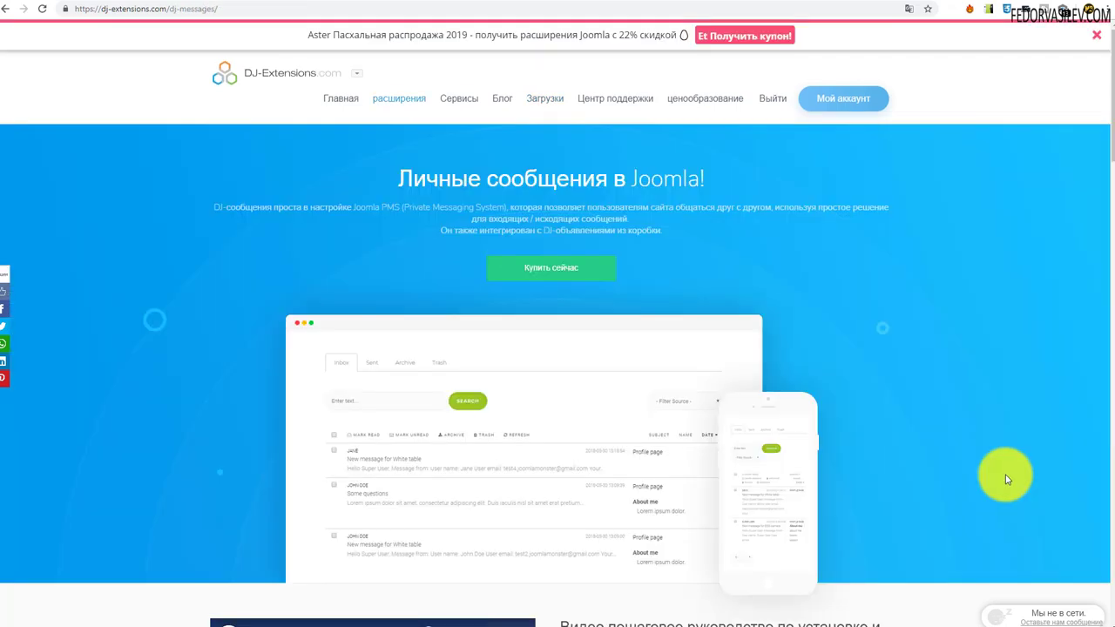
scroll(806, 320, "down", 5)
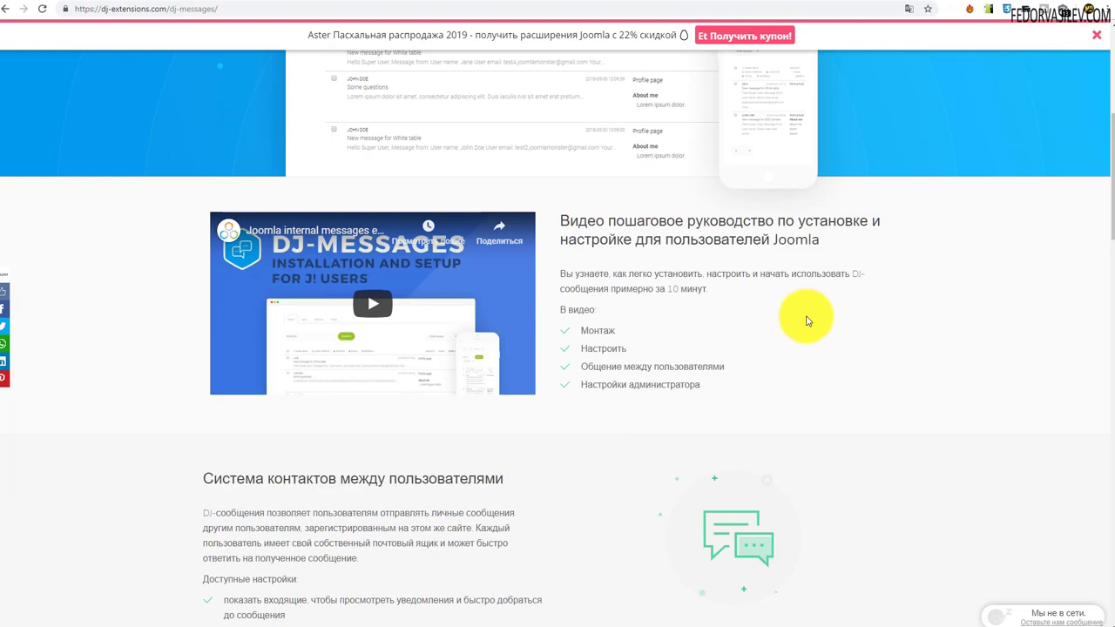
scroll(807, 321, "down", 2)
scroll(807, 321, "down", 3)
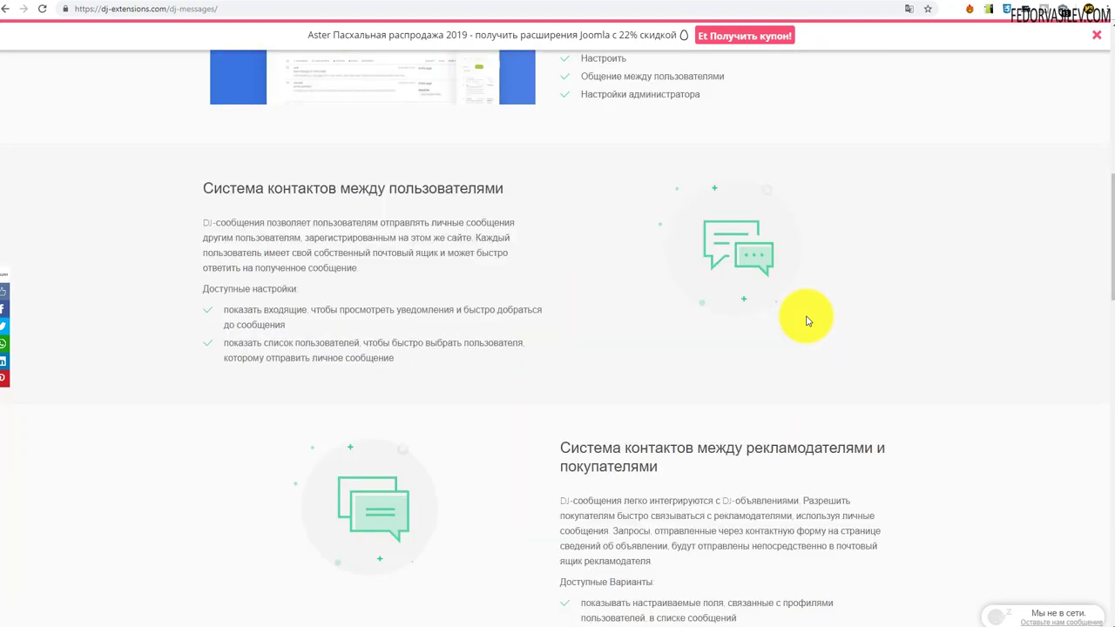
scroll(807, 321, "down", 3)
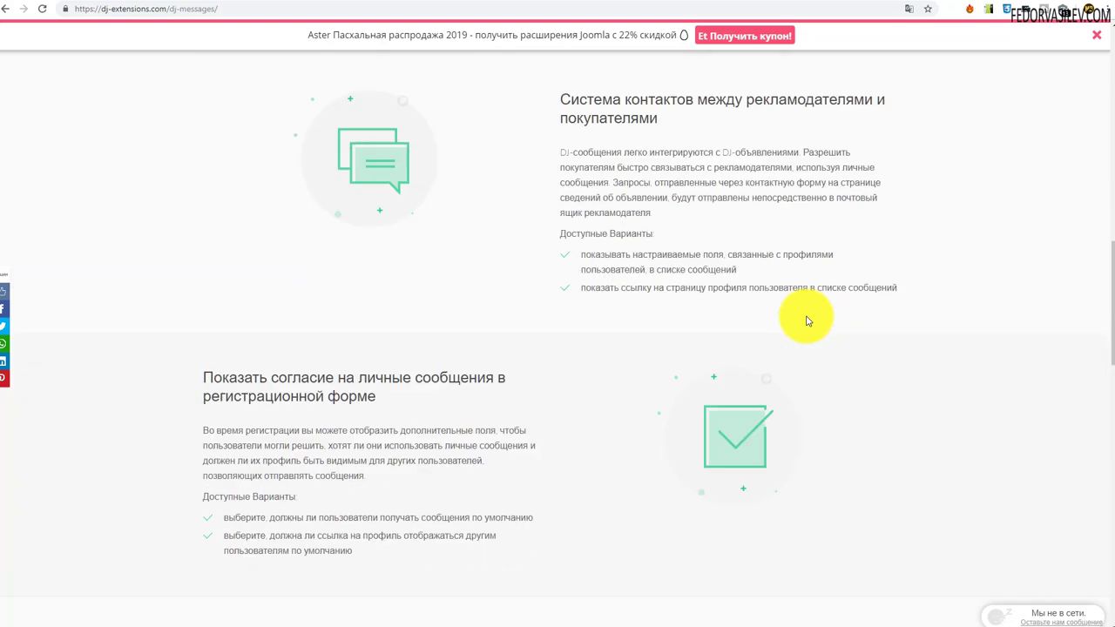
scroll(822, 269, "down", 15)
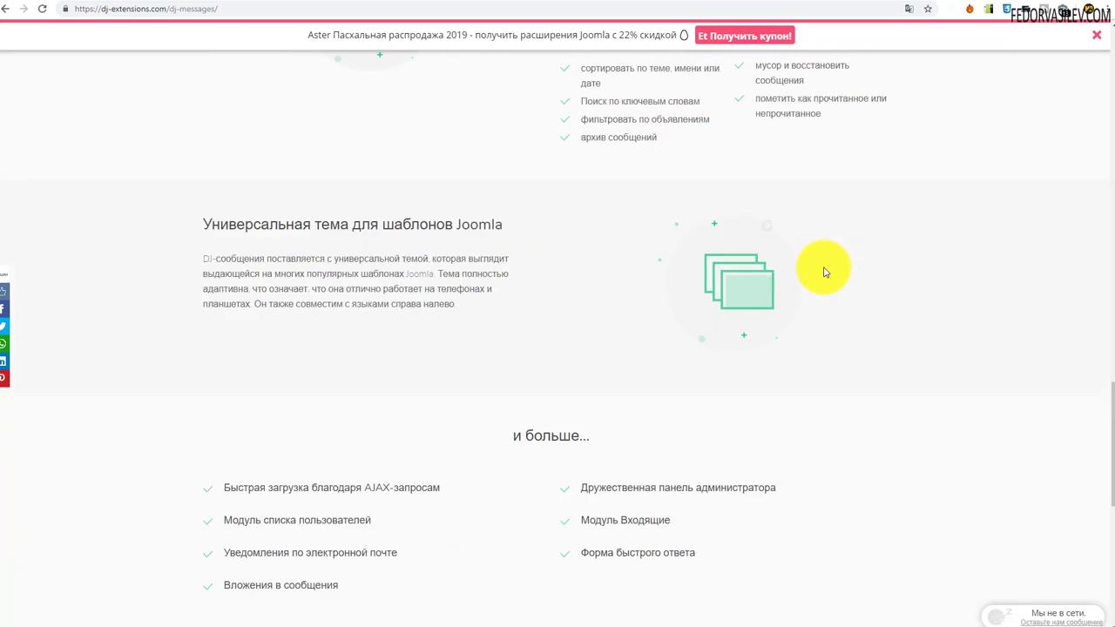
scroll(824, 272, "up", 20)
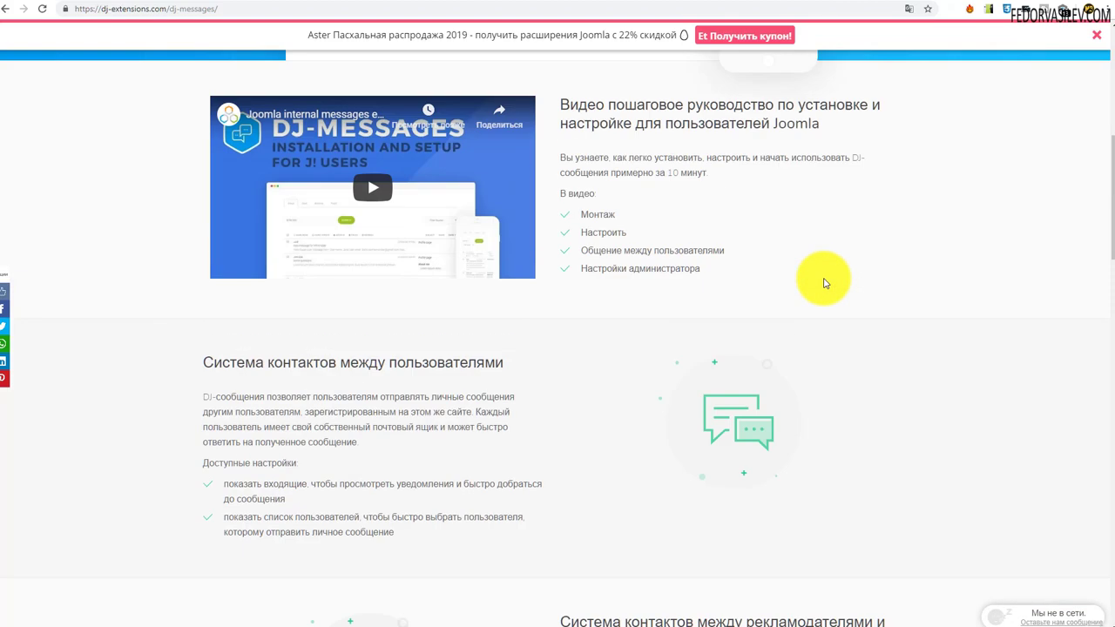
scroll(824, 277, "up", 3)
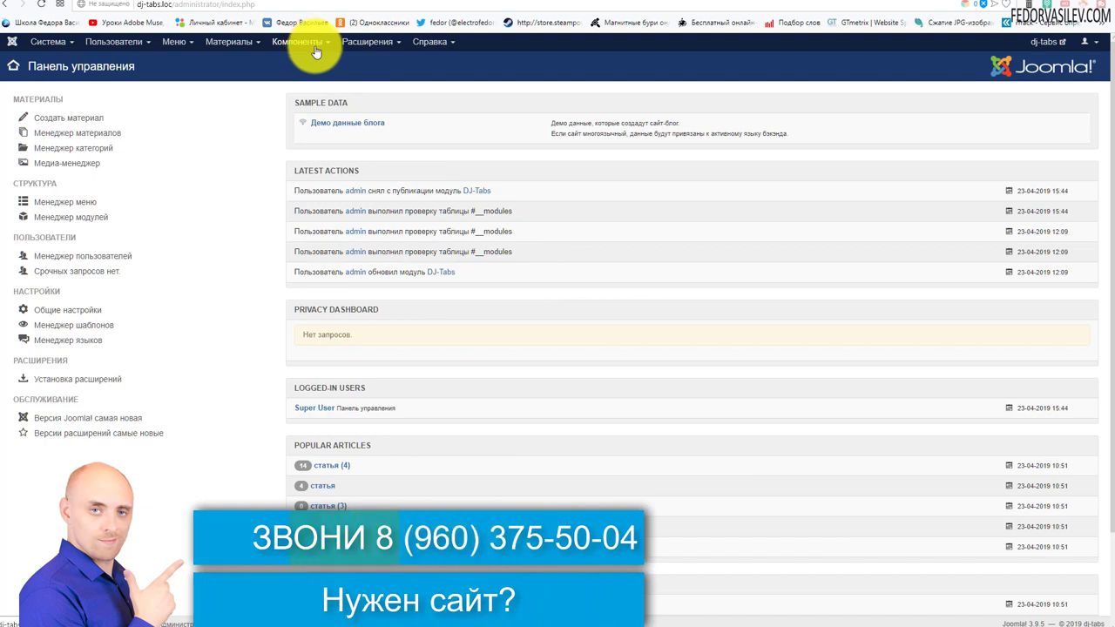
Install the DJ-Messages package in the Joomla administrator from the local file pkg_djmessages_1.0.9.zip
left_click(368, 42)
mouse_move(397, 63)
left_click(475, 60)
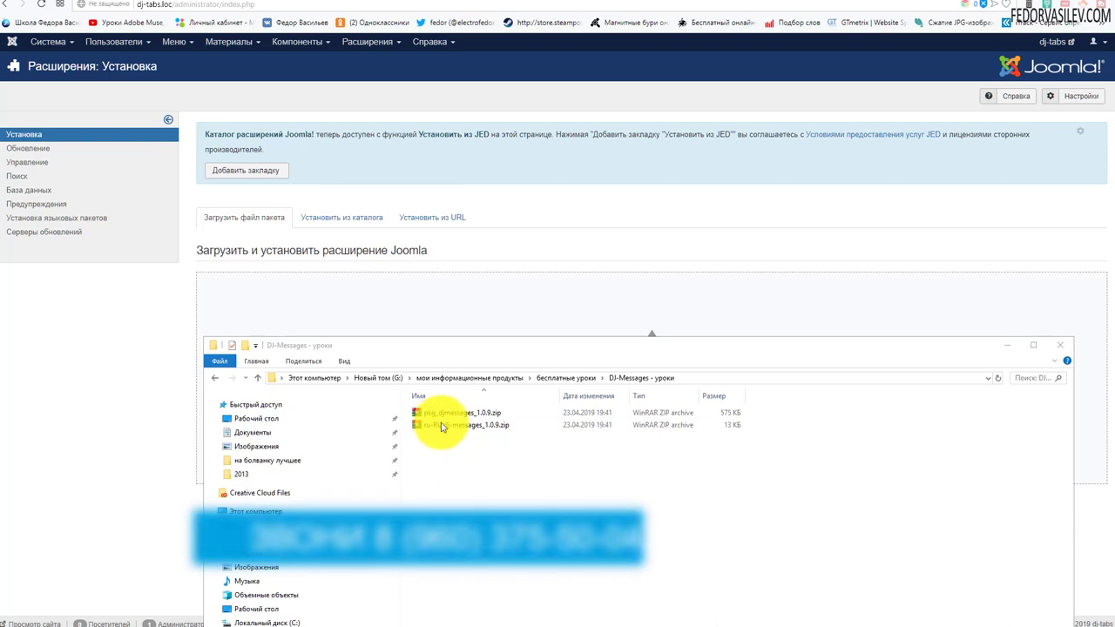
left_click(428, 414)
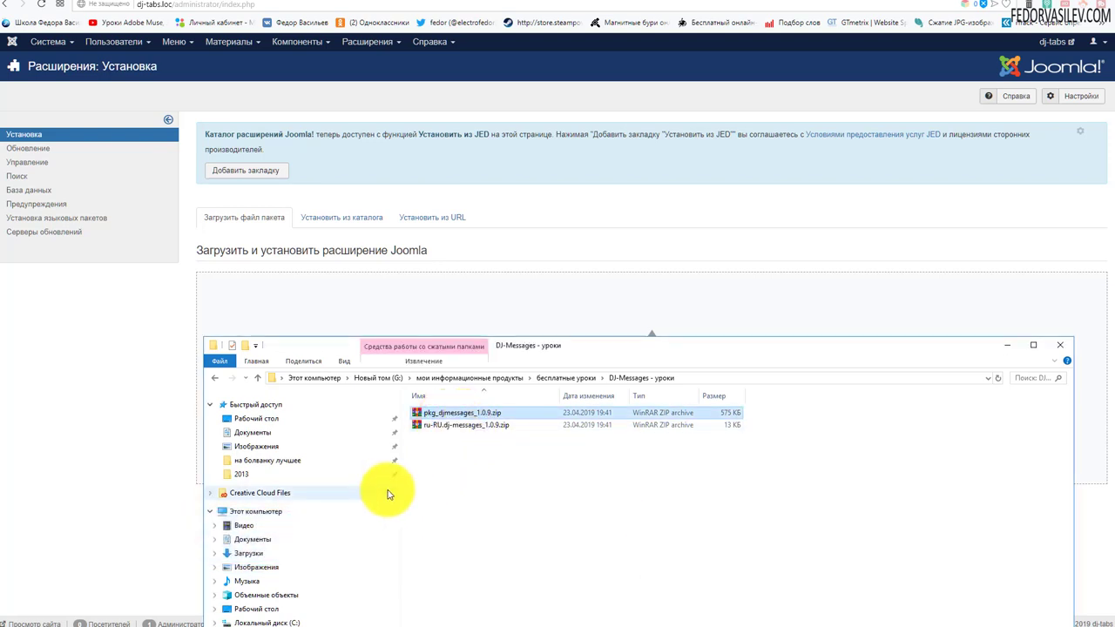
left_click(479, 425, "shift")
left_click(435, 449)
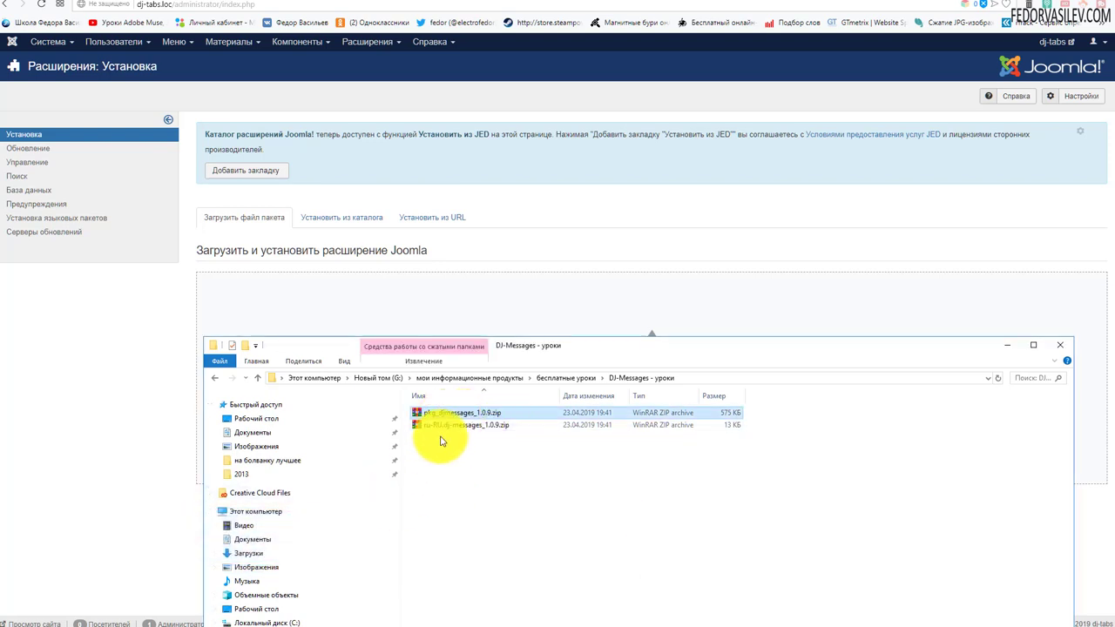
left_click(440, 426)
left_click(435, 413)
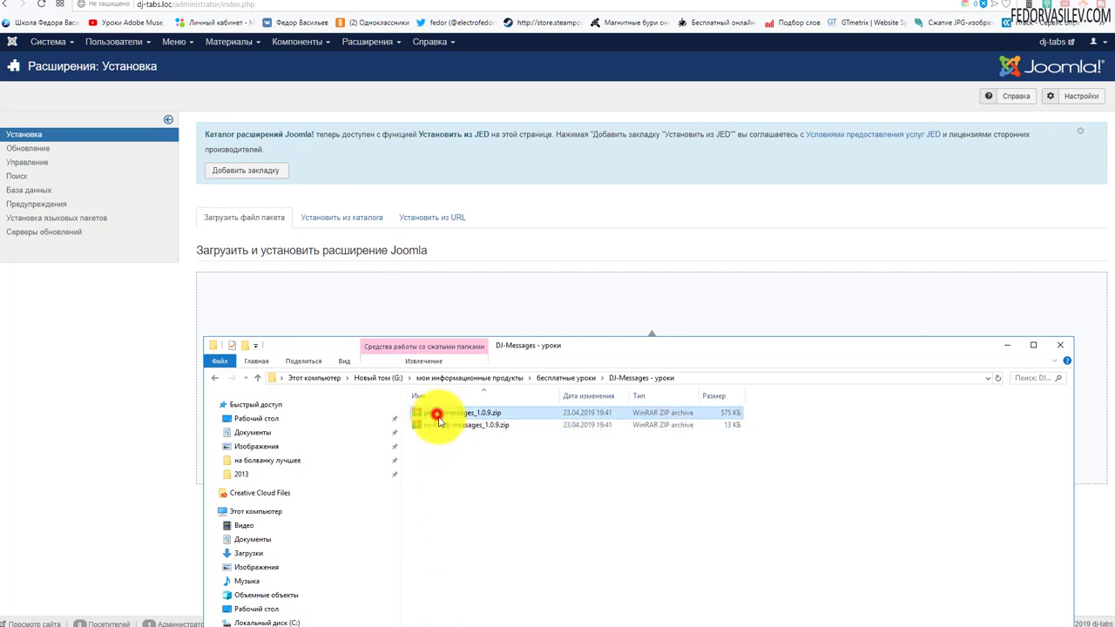
left_click(441, 424, "shift")
left_click(446, 416)
left_click_drag(446, 420, 406, 312)
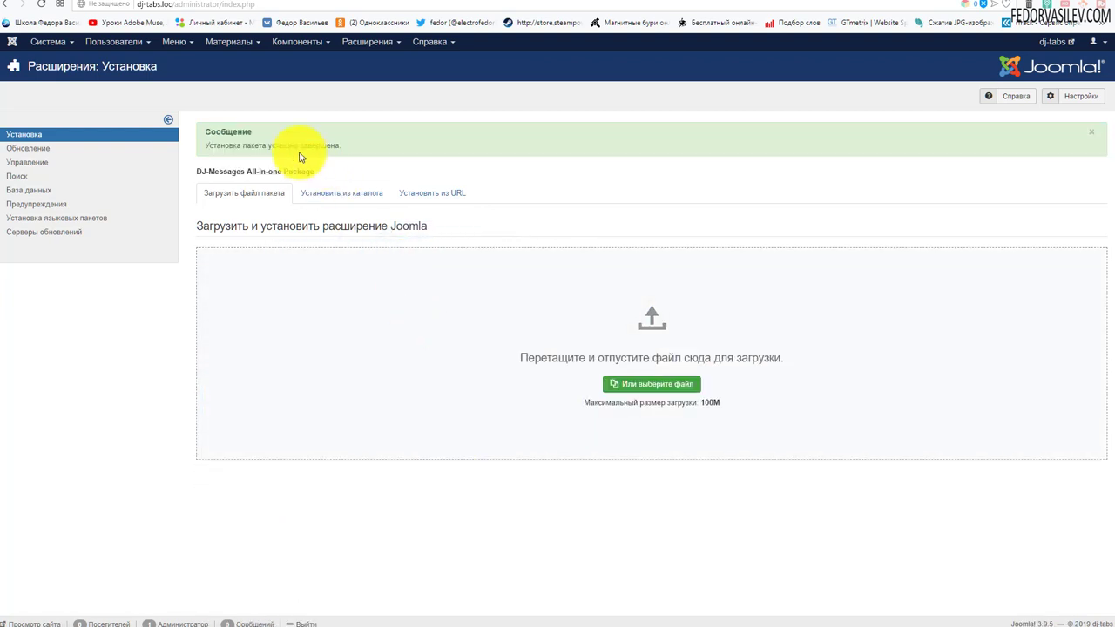
Install the Russian language package from ru-RU.dj-messages_1.0.9.zip and put the file window away
key("alt+Tab")
left_click_drag(436, 425, 357, 294)
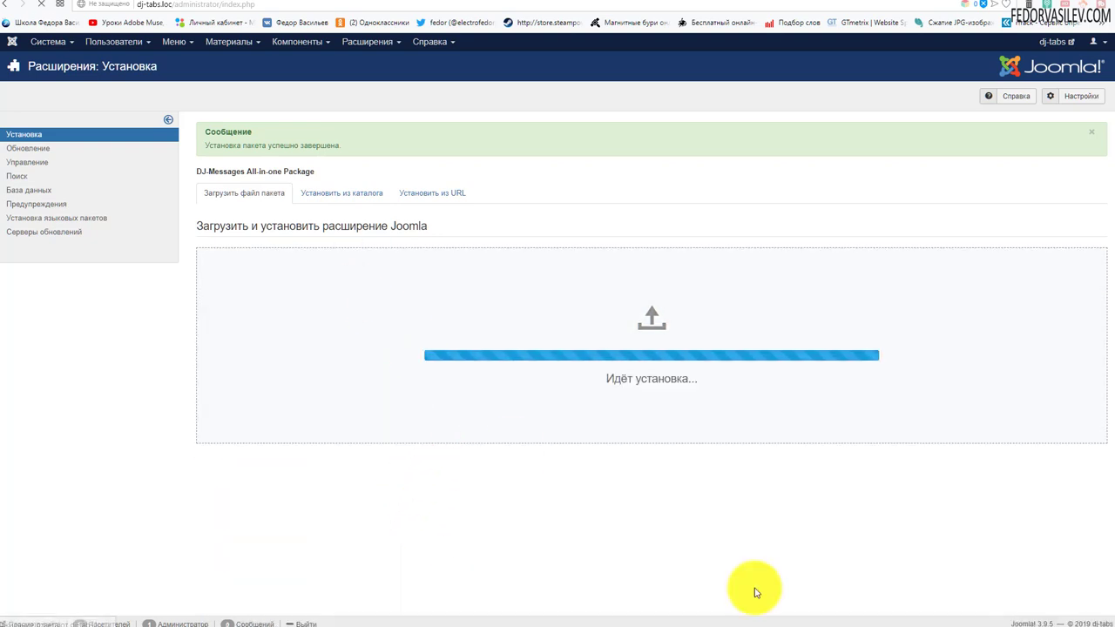
key("alt+Tab")
left_click(1006, 346)
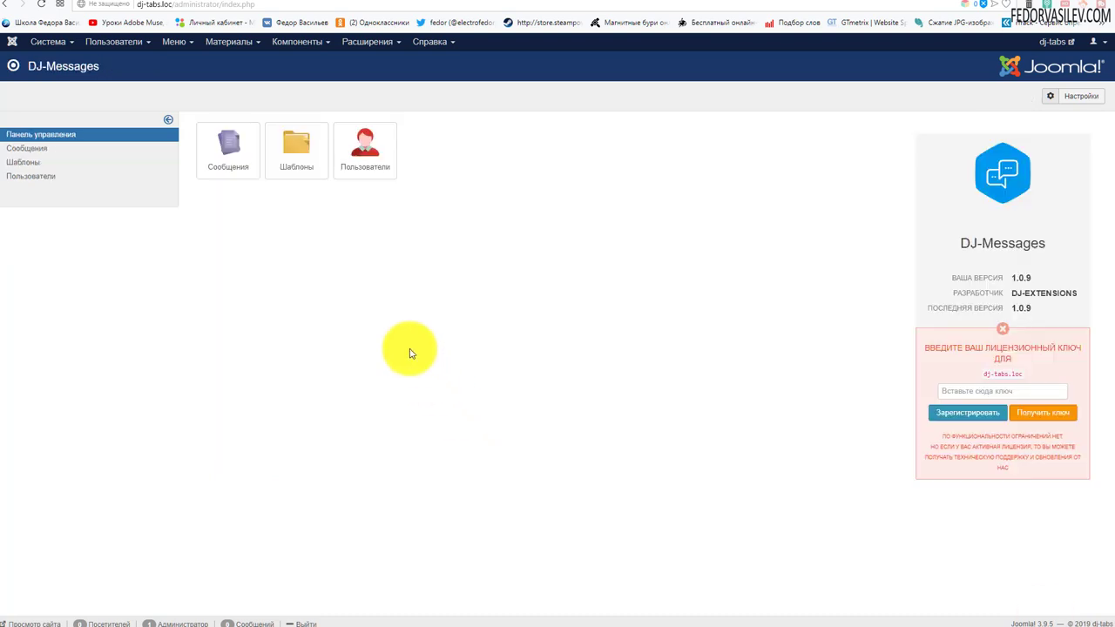
Look through the DJ-Messages component's messages, templates and users sections and return to its control panel
left_click(290, 42)
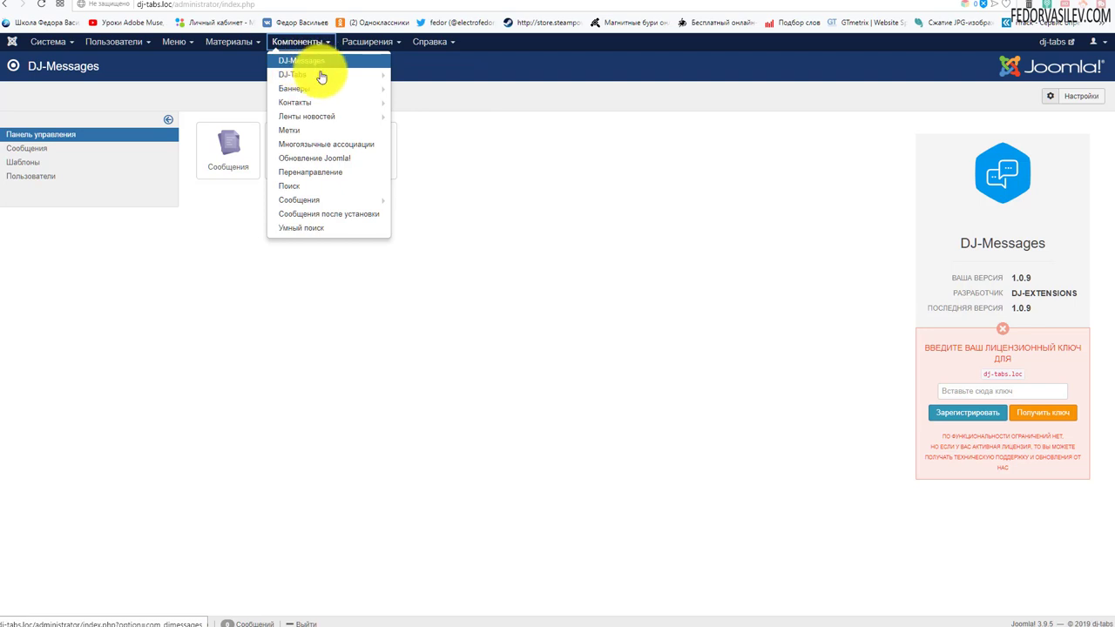
left_click(351, 308)
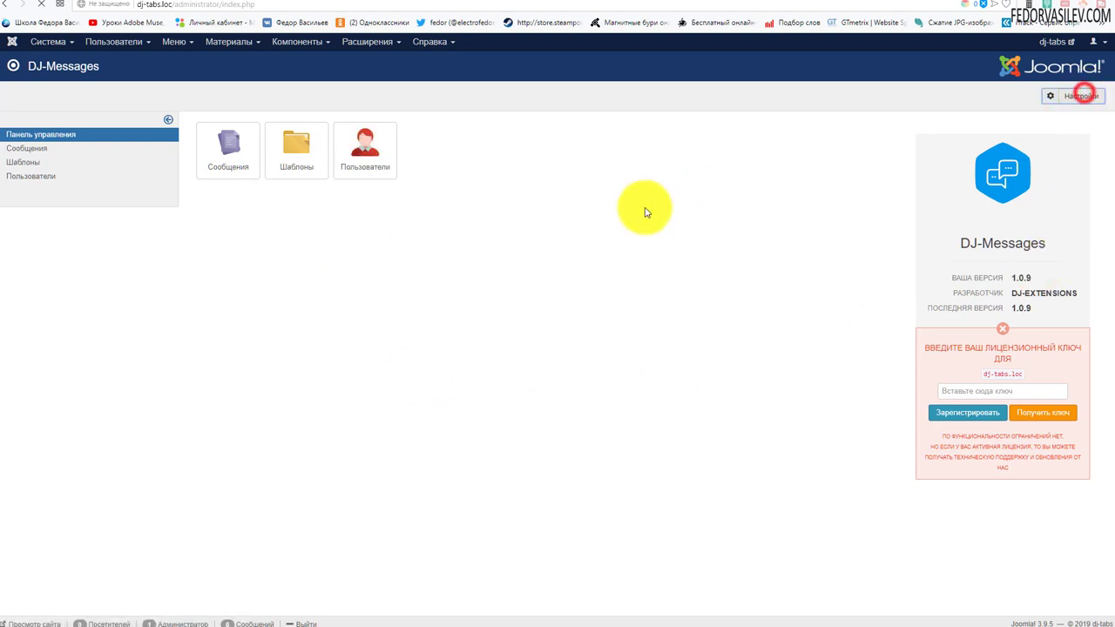
left_click(35, 149)
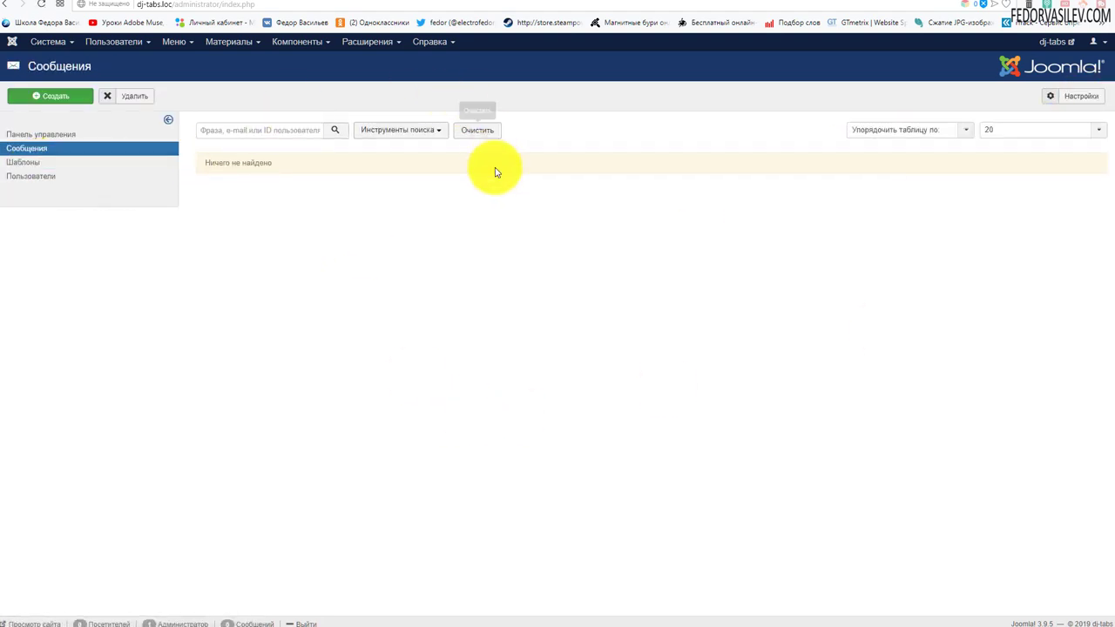
left_click(28, 166)
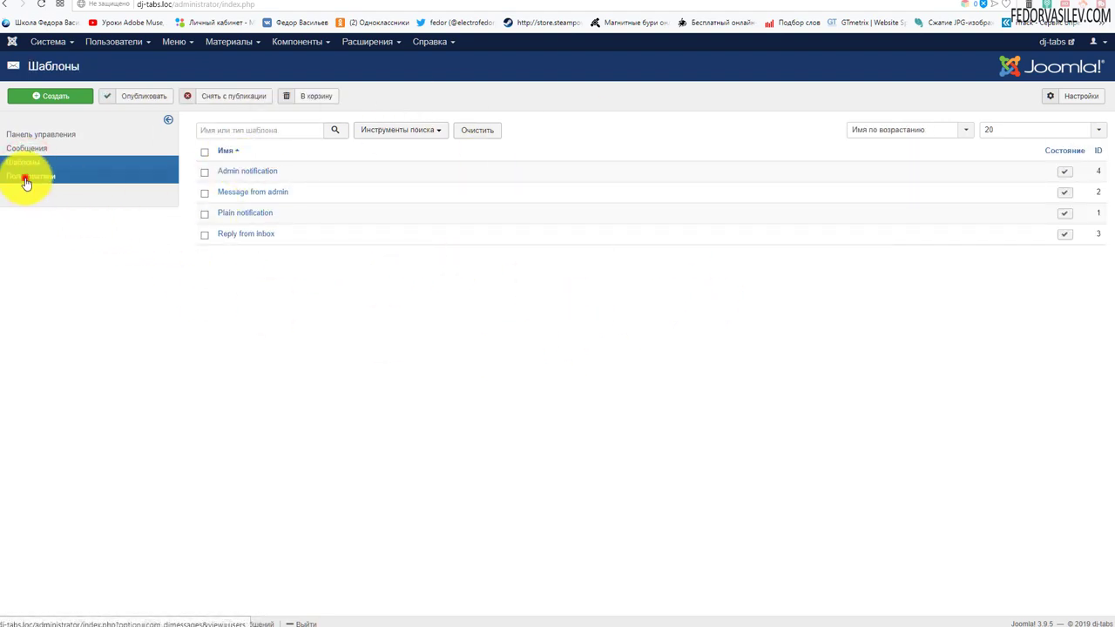
left_click(26, 177)
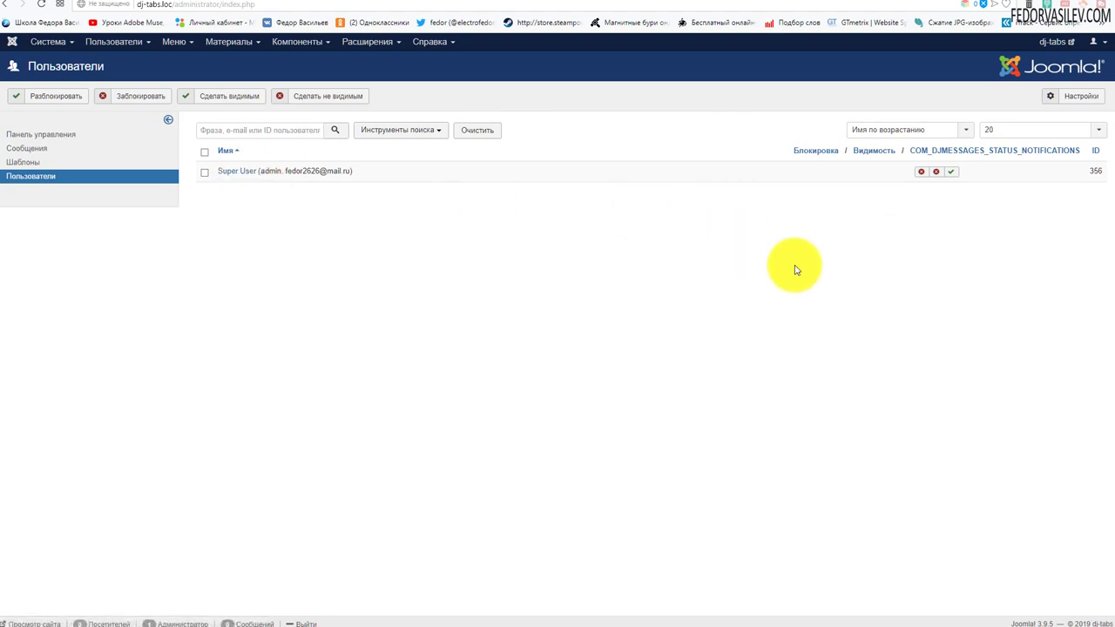
left_click(41, 134)
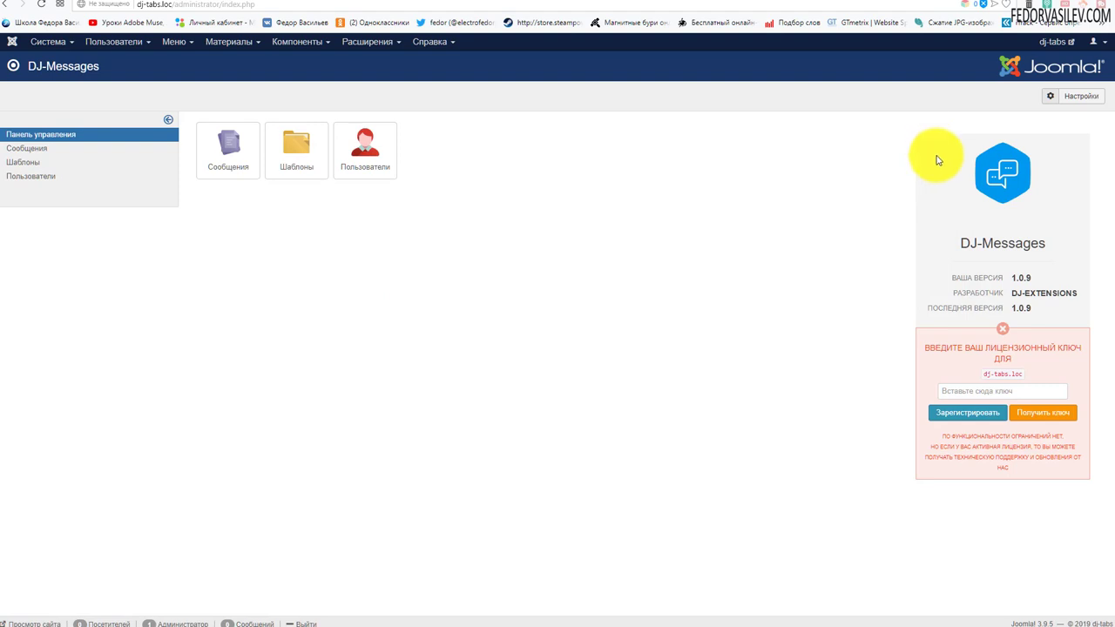
In the DJ-Messages settings, enable administrator notifications with Super User as recipient and set Кнопка написания сообщения to Да
left_click(1073, 102)
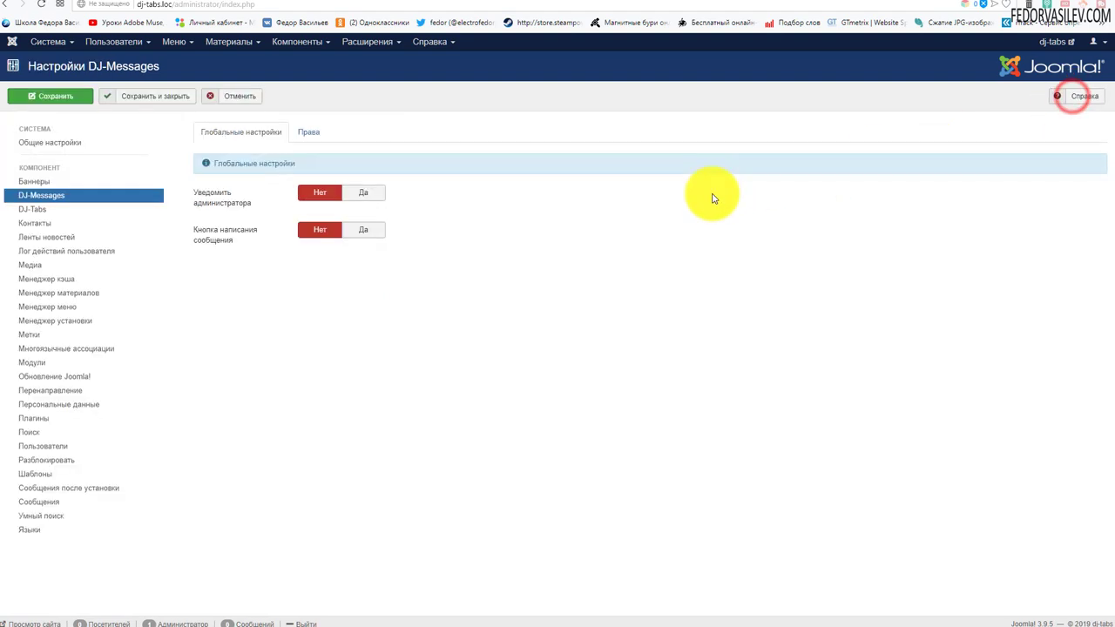
mouse_move(224, 207)
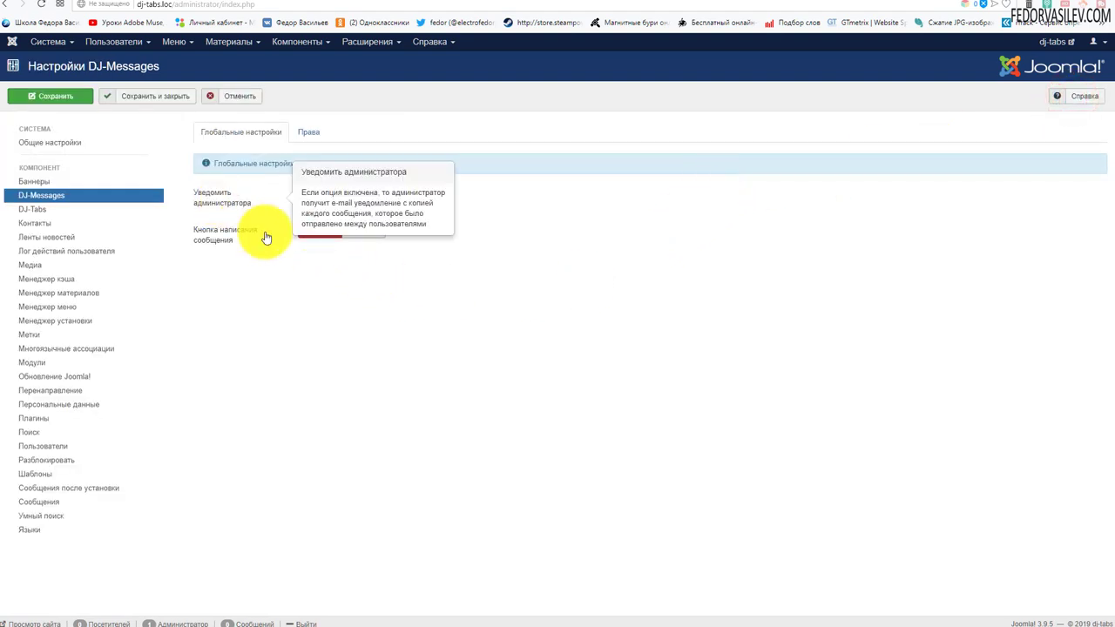
left_click(362, 192)
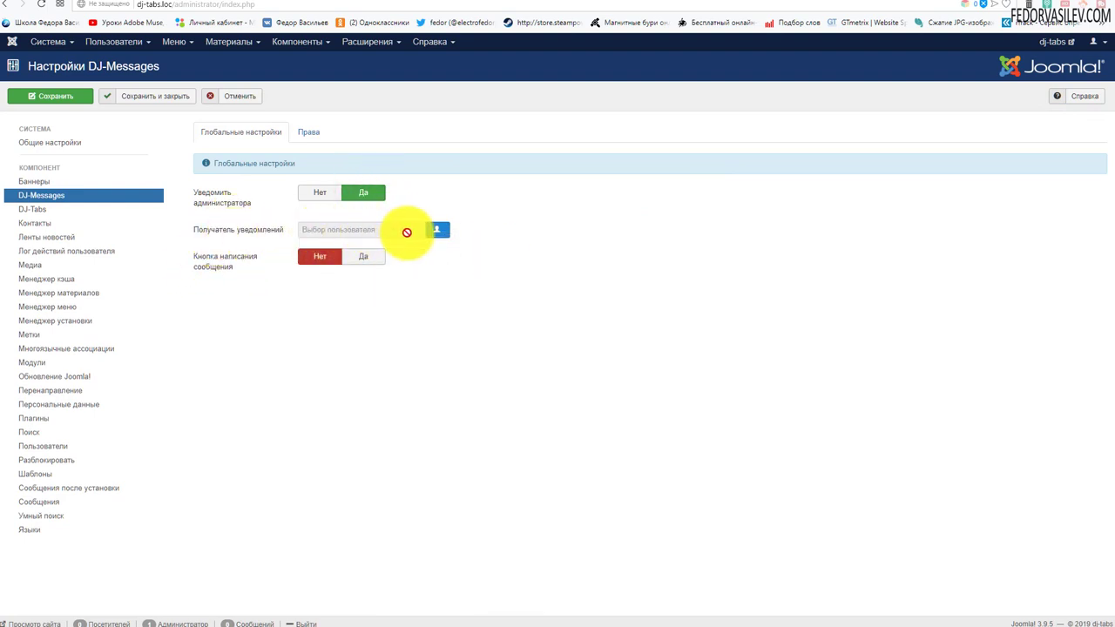
left_click(436, 233)
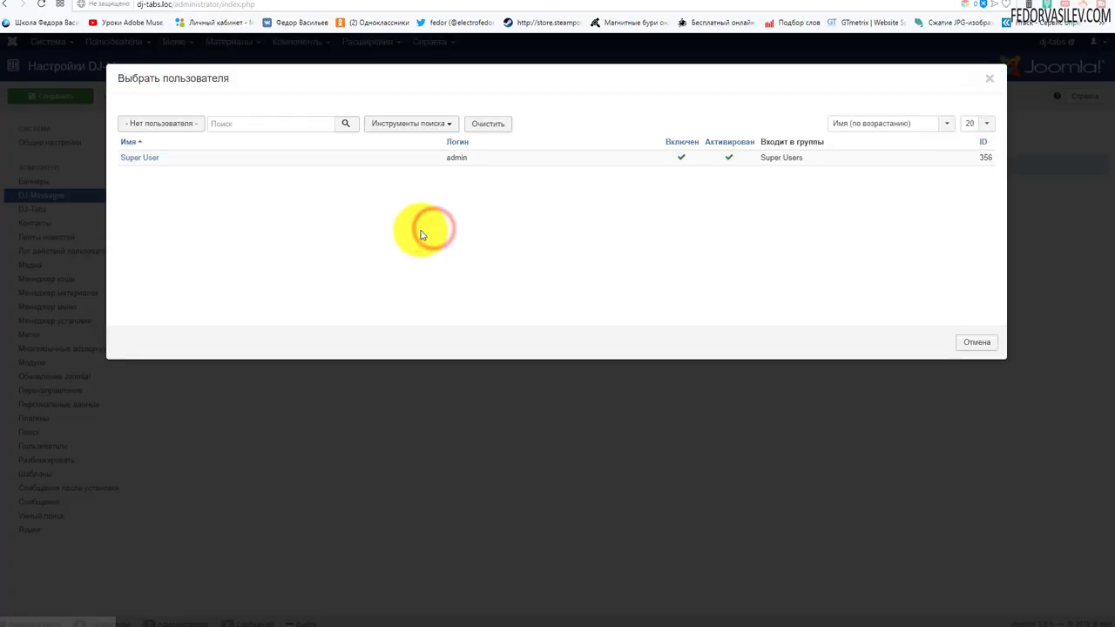
left_click(142, 161)
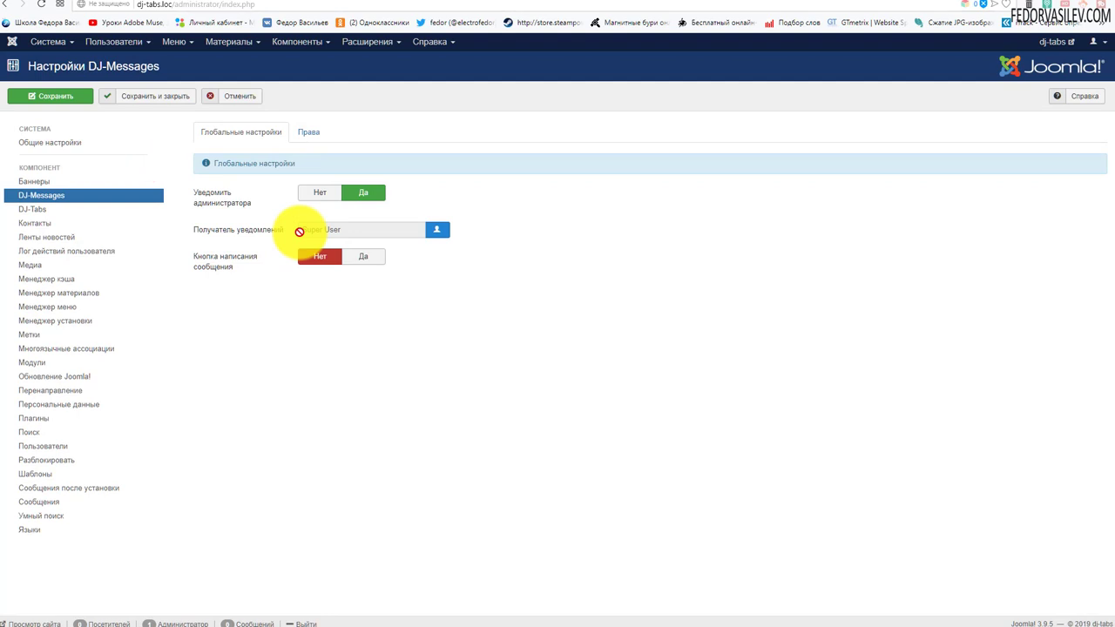
mouse_move(218, 269)
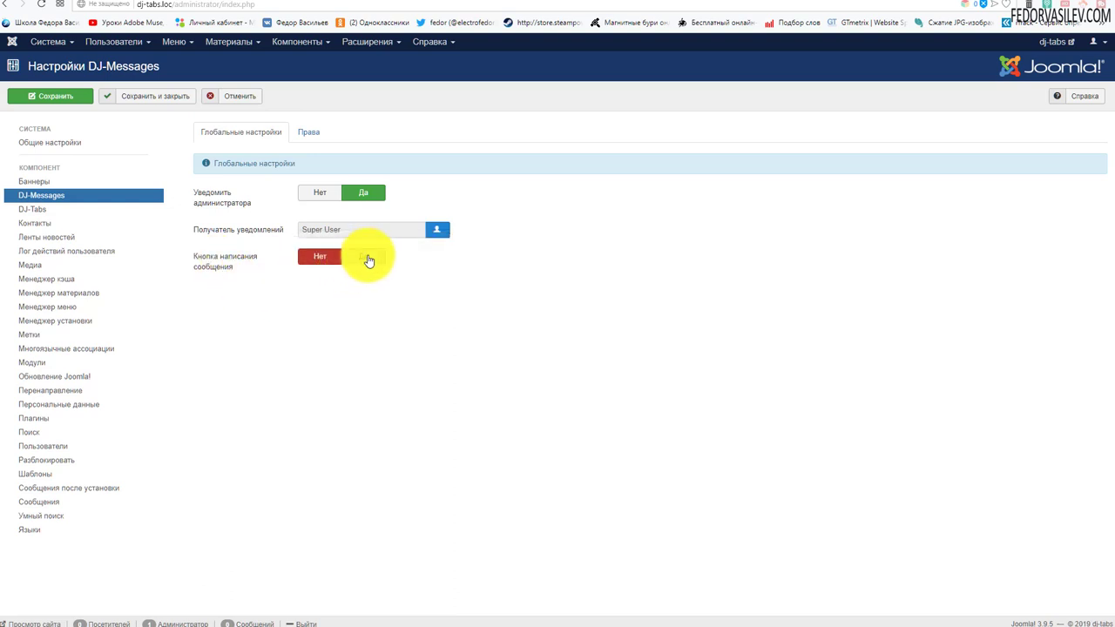
left_click(366, 257)
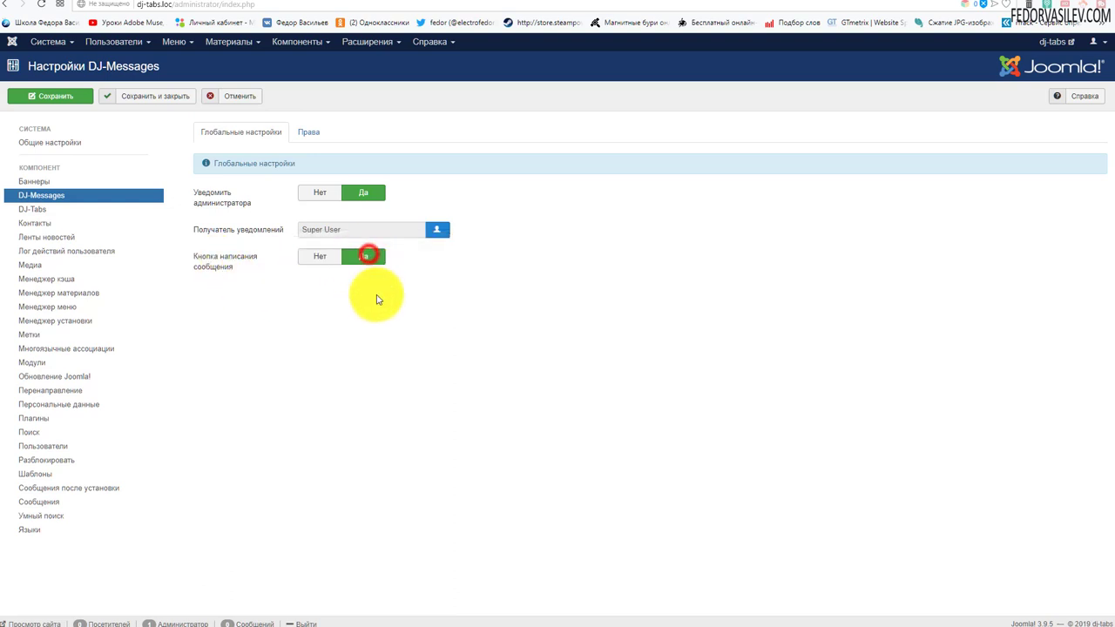
In the DJ-Messages permissions for the Registered group, set Создание сообщений and Ответ на сообщения to Разрешено
left_click(307, 139)
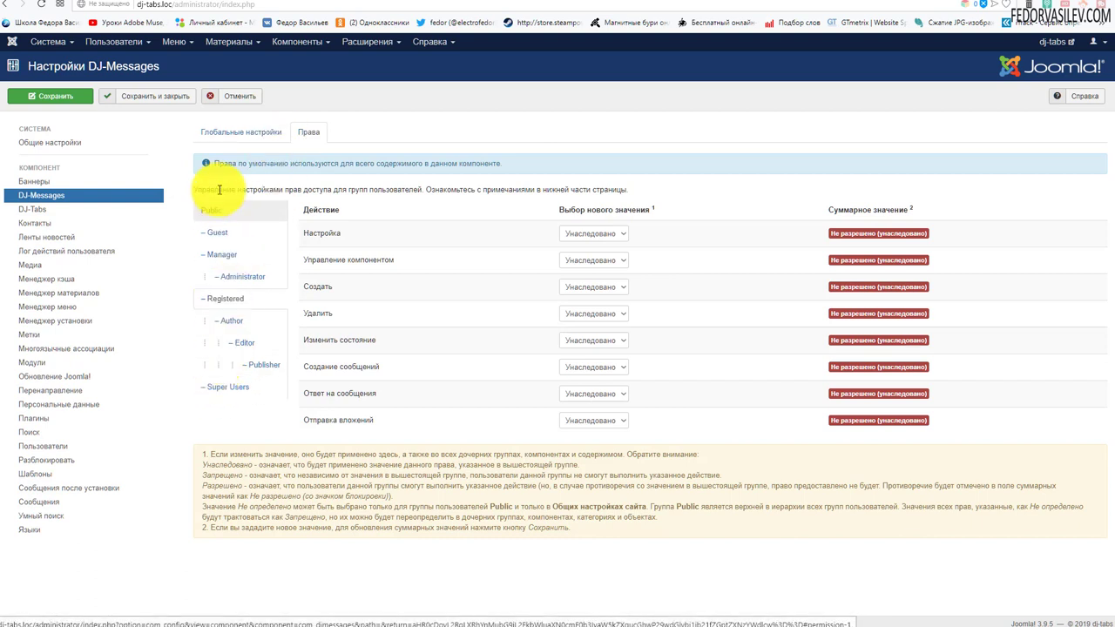
left_click(222, 299)
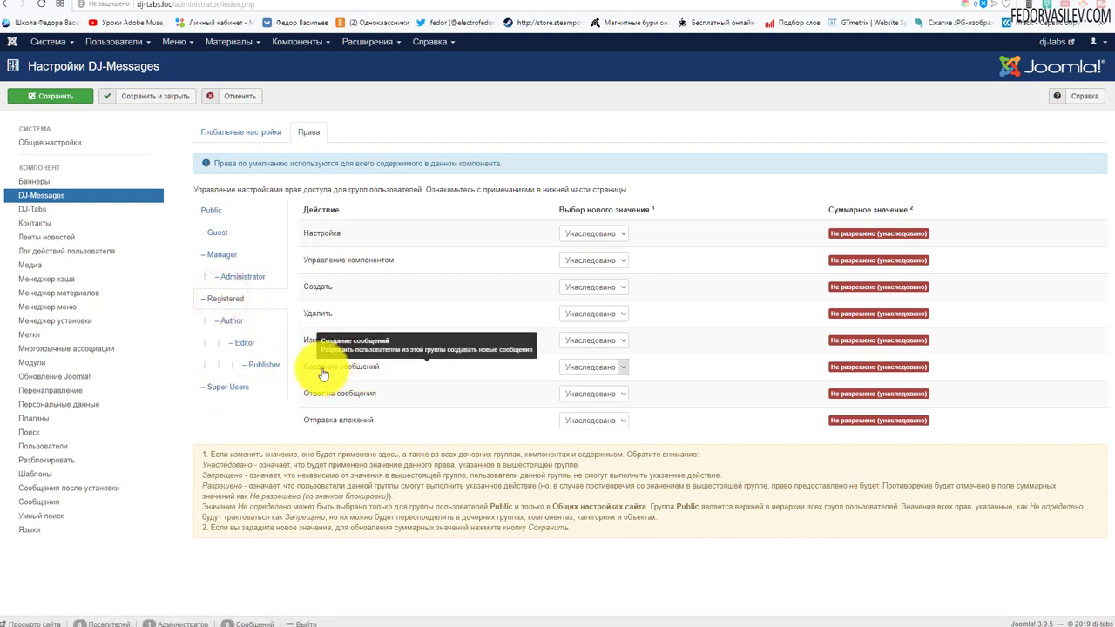
left_click(596, 374)
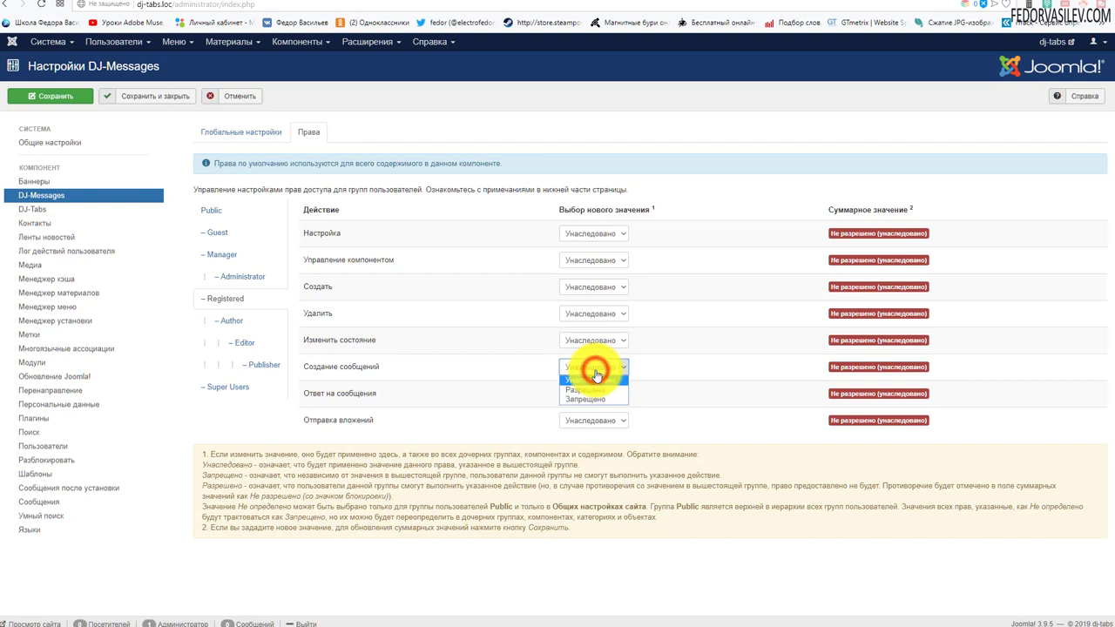
left_click(596, 384)
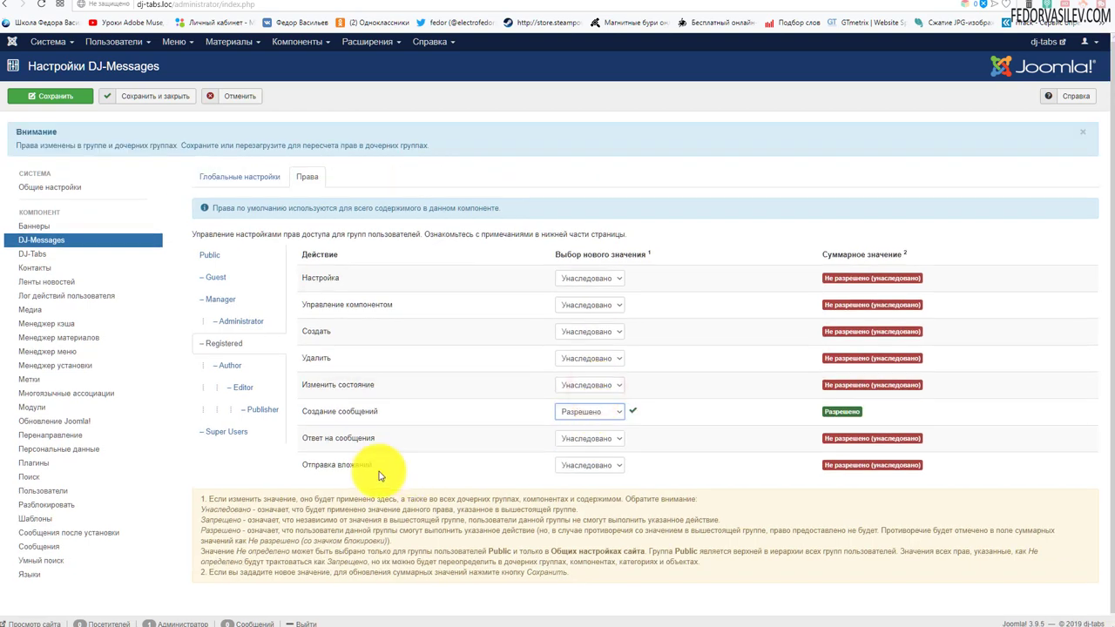
left_click(560, 443)
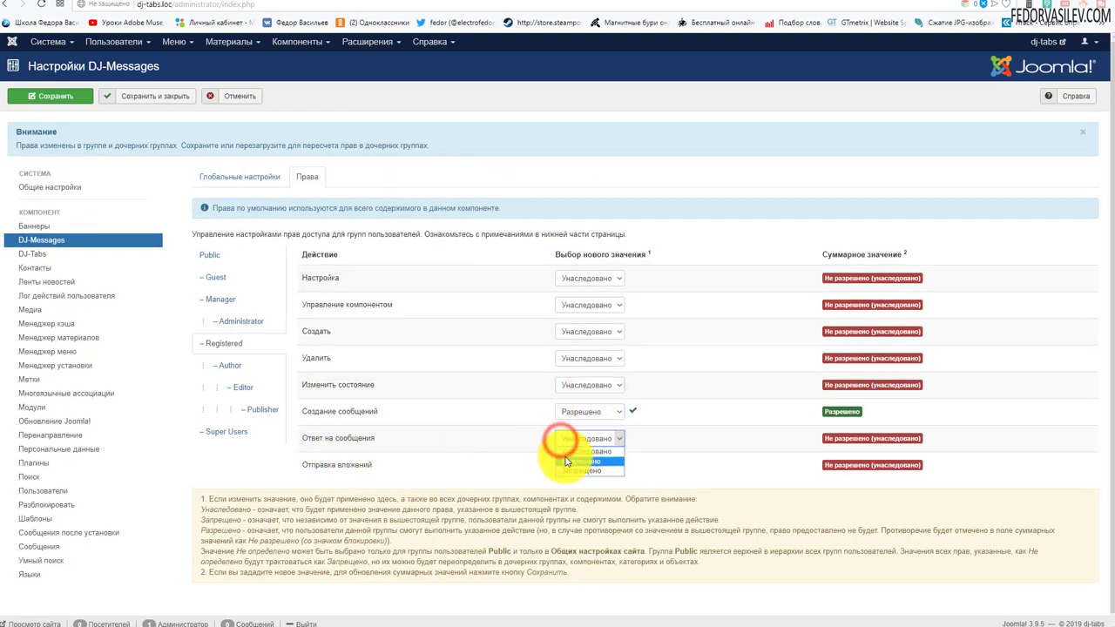
left_click(577, 461)
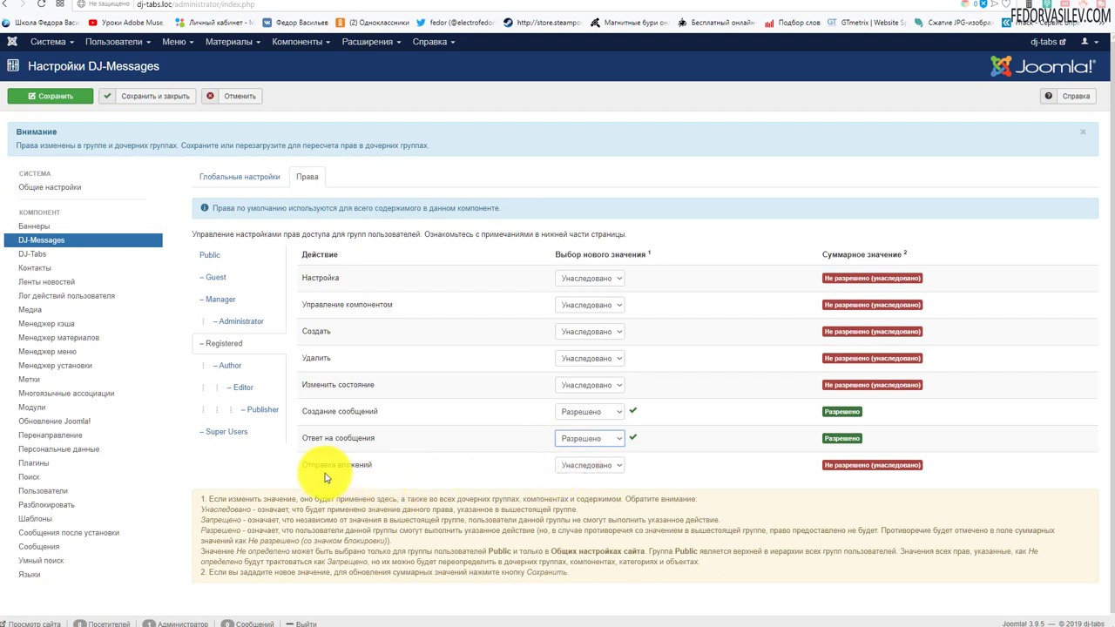
Set Отправка вложений to Разрешено for the Registered group, then save and close the DJ-Messages settings
left_click(589, 470)
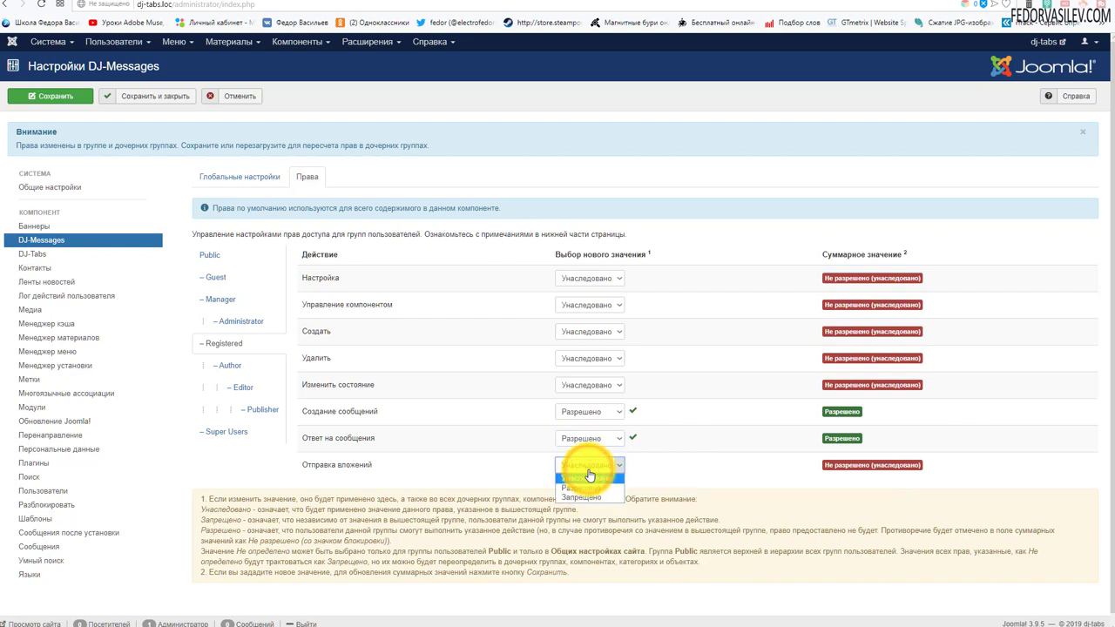
left_click(571, 495)
left_click(577, 463)
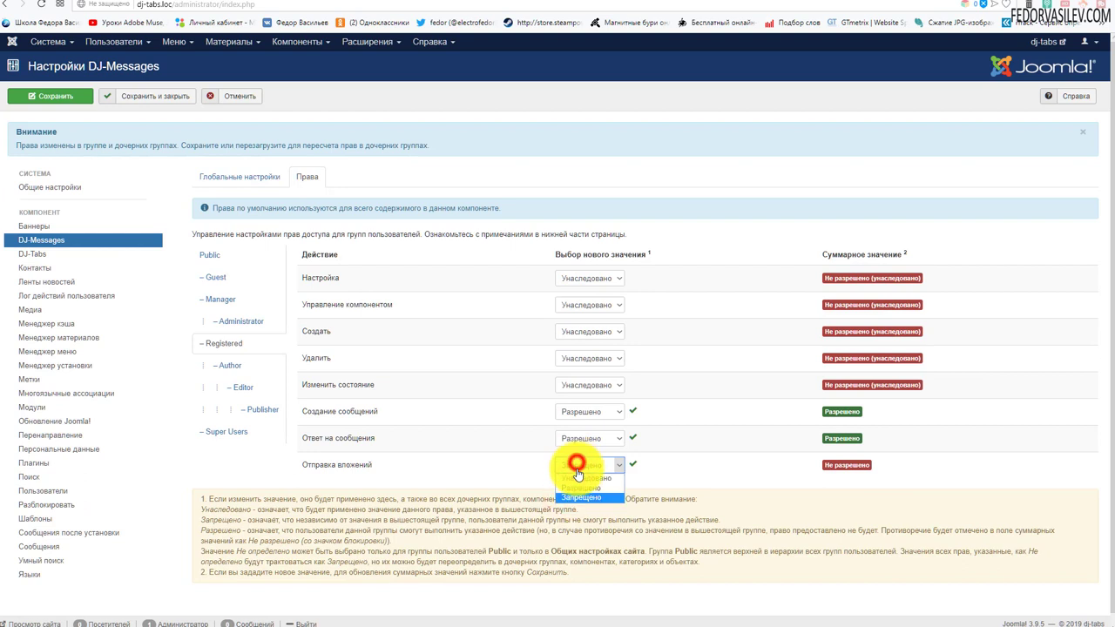
left_click(569, 485)
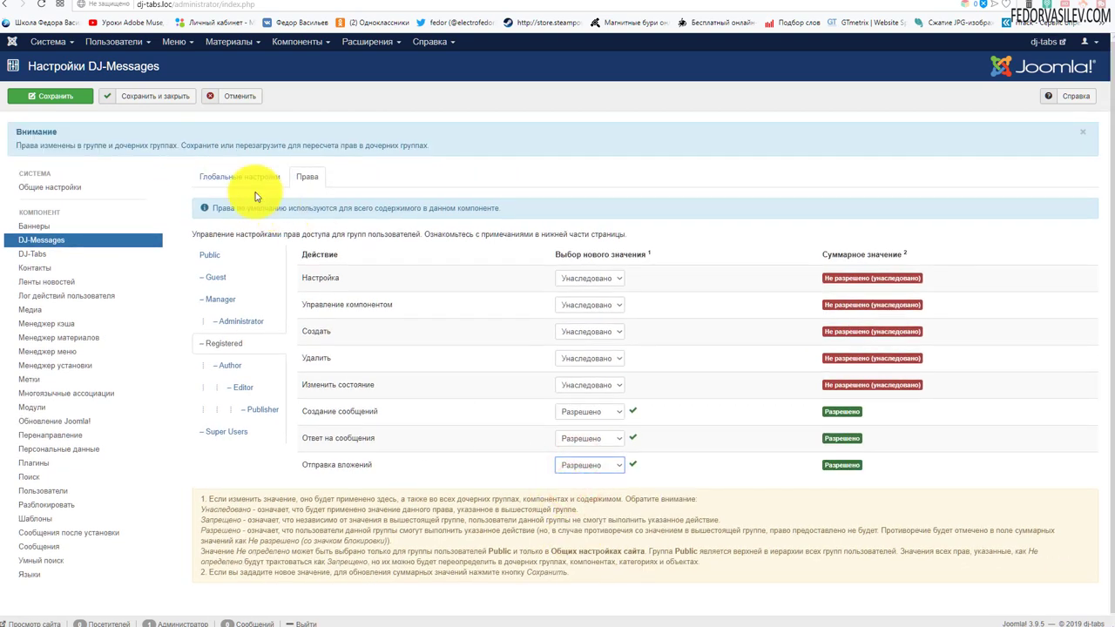
left_click(128, 98)
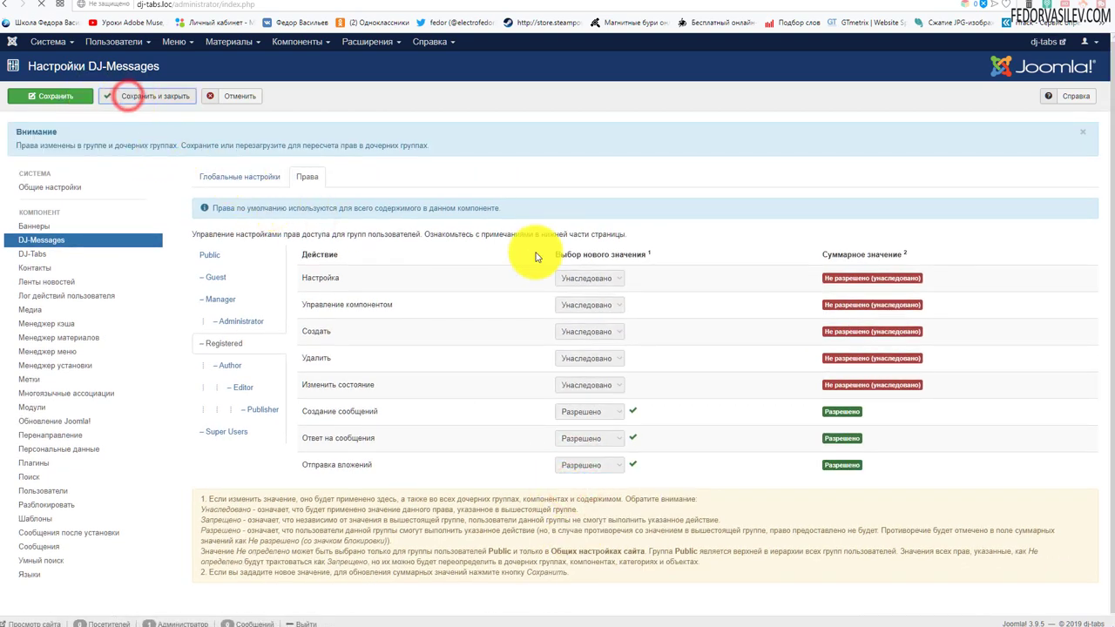
List the plugins by descending ID and set the status of the Система - DJ-Messages plugin to Включено
left_click(370, 42)
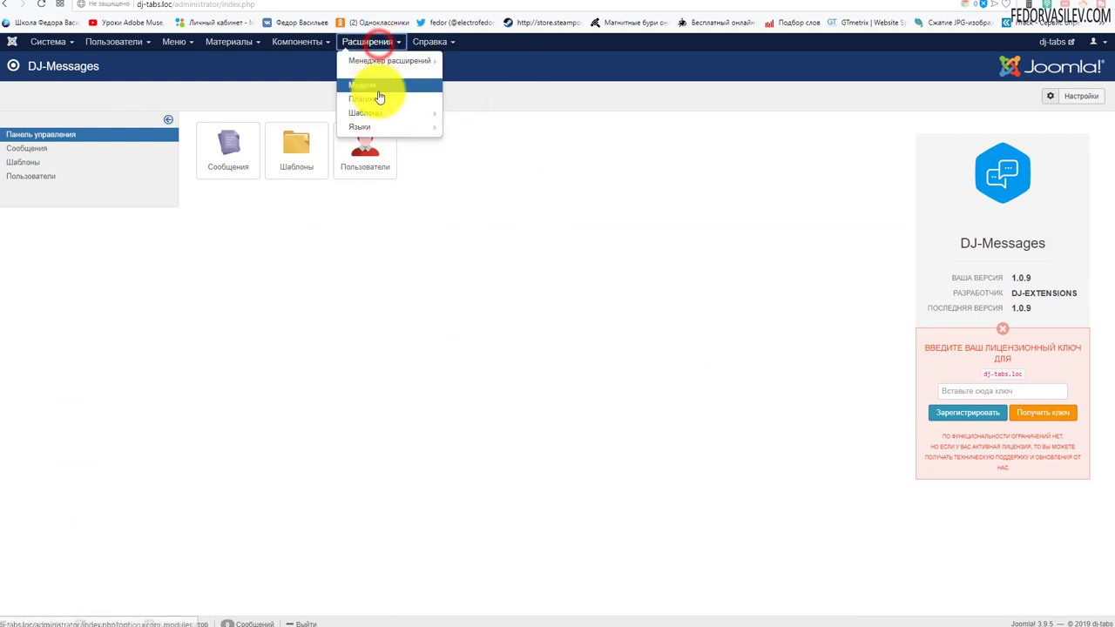
left_click(378, 96)
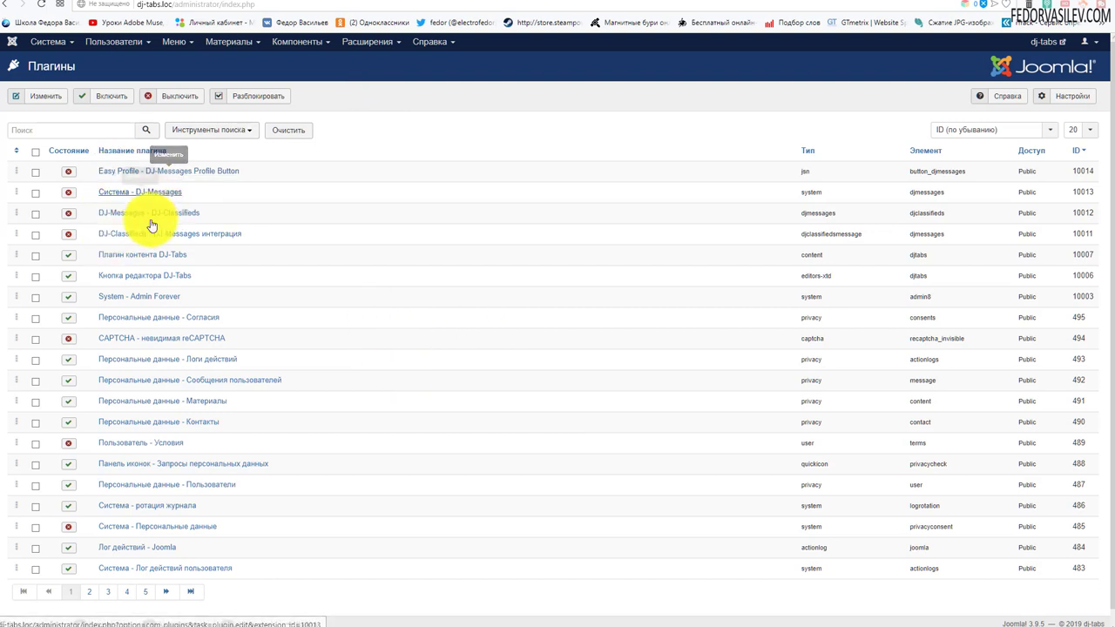
left_click(1079, 153)
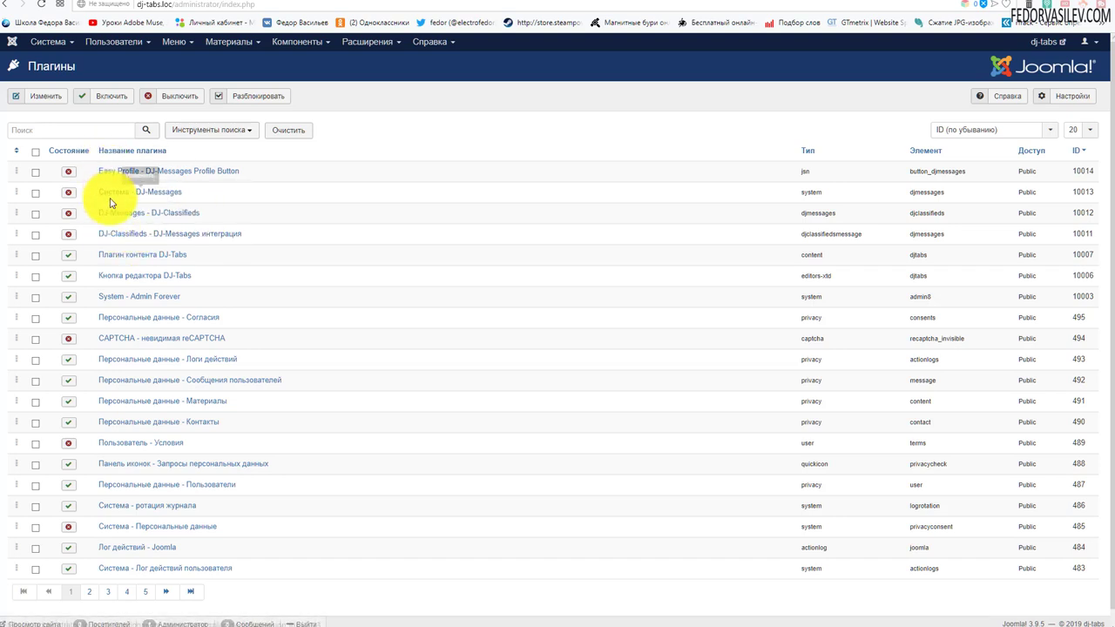
left_click(137, 193)
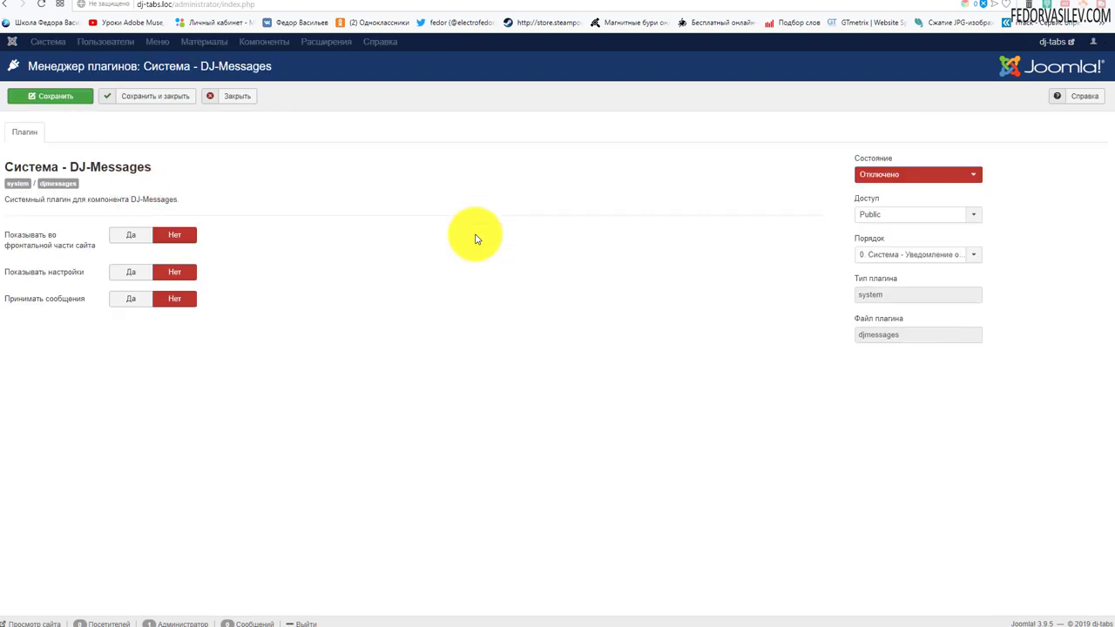
left_click(866, 177)
left_click(878, 189)
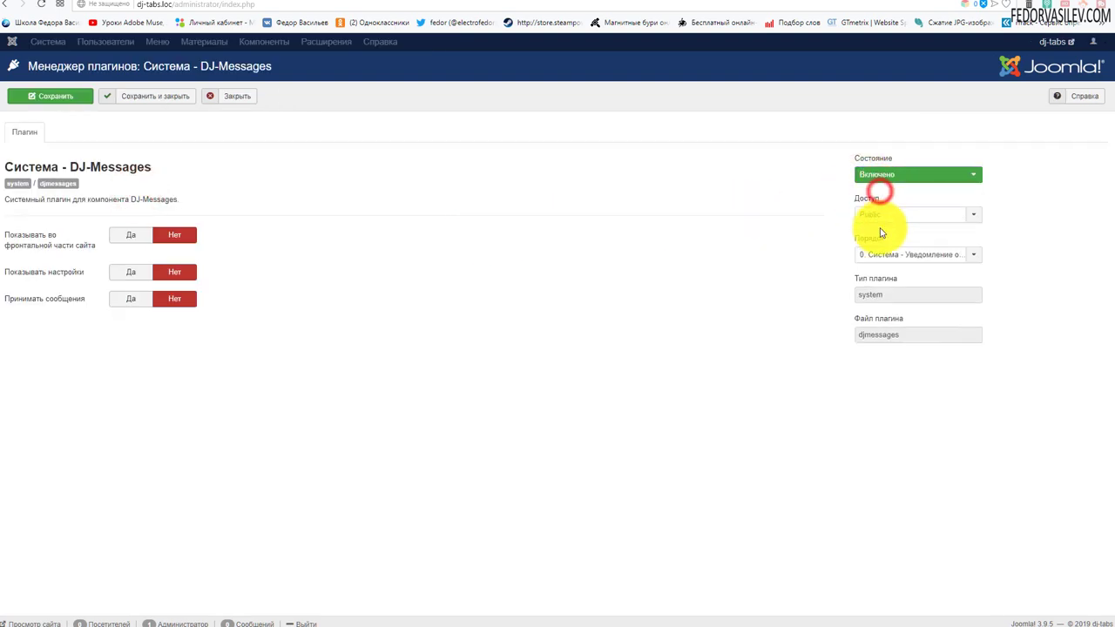
Set the plugin's options Показывать во фронтальной части сайта, Показывать при регистрации and Показывать настройки to Да
mouse_move(61, 274)
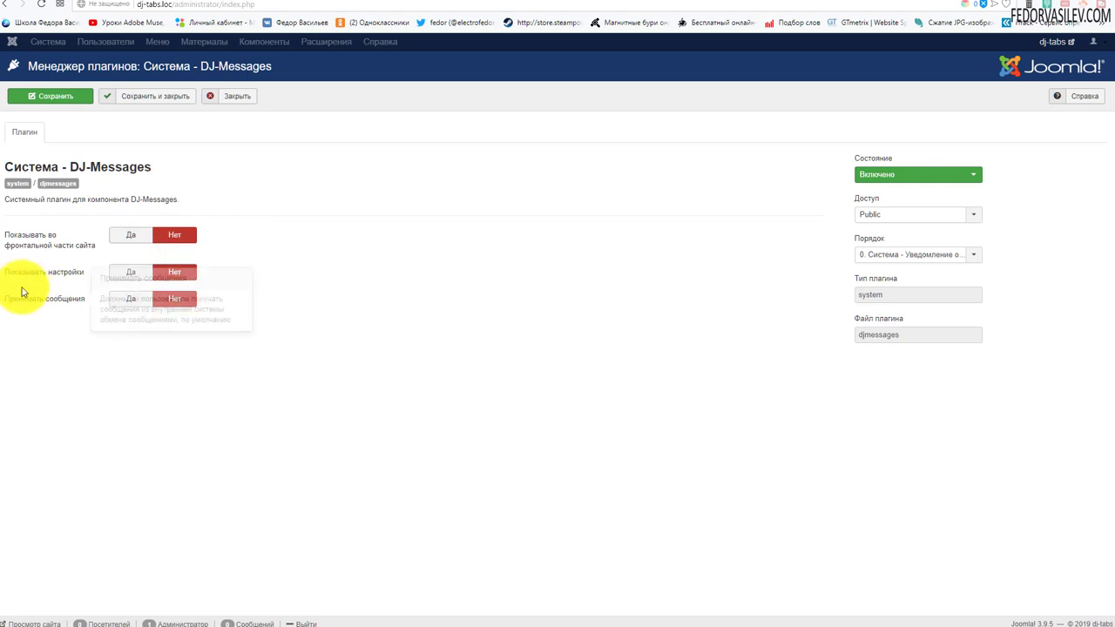
mouse_move(26, 241)
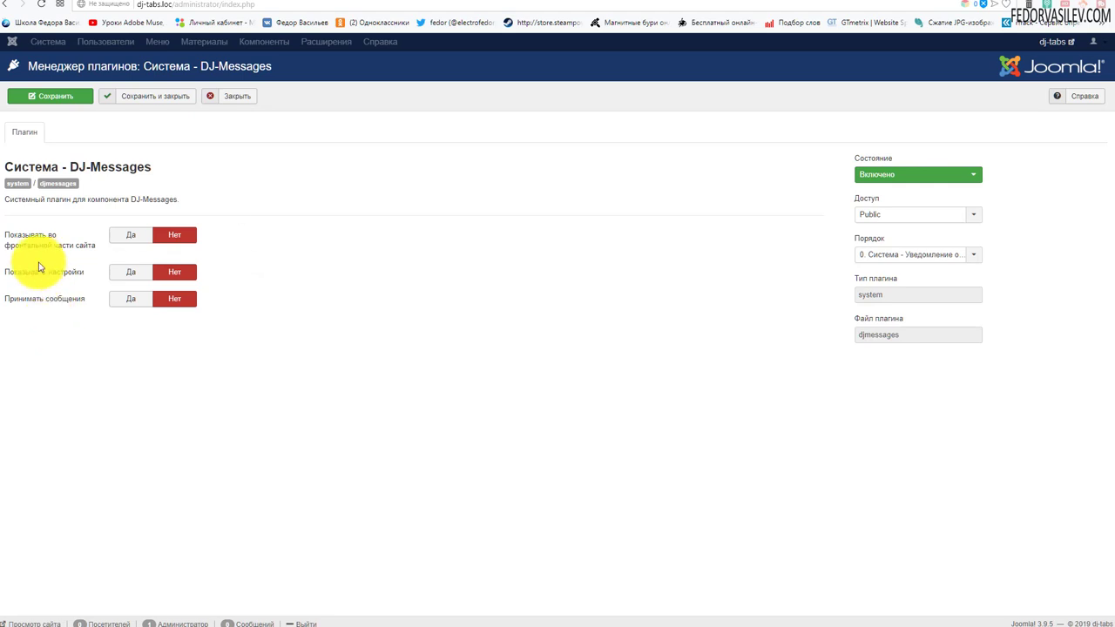
left_click(120, 235)
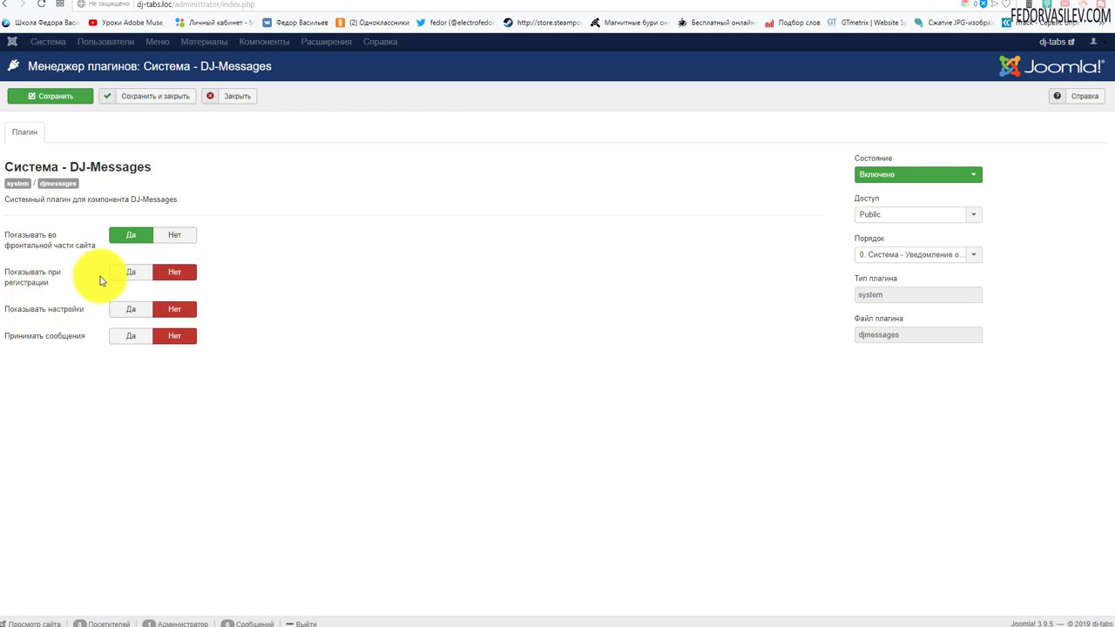
left_click(140, 270)
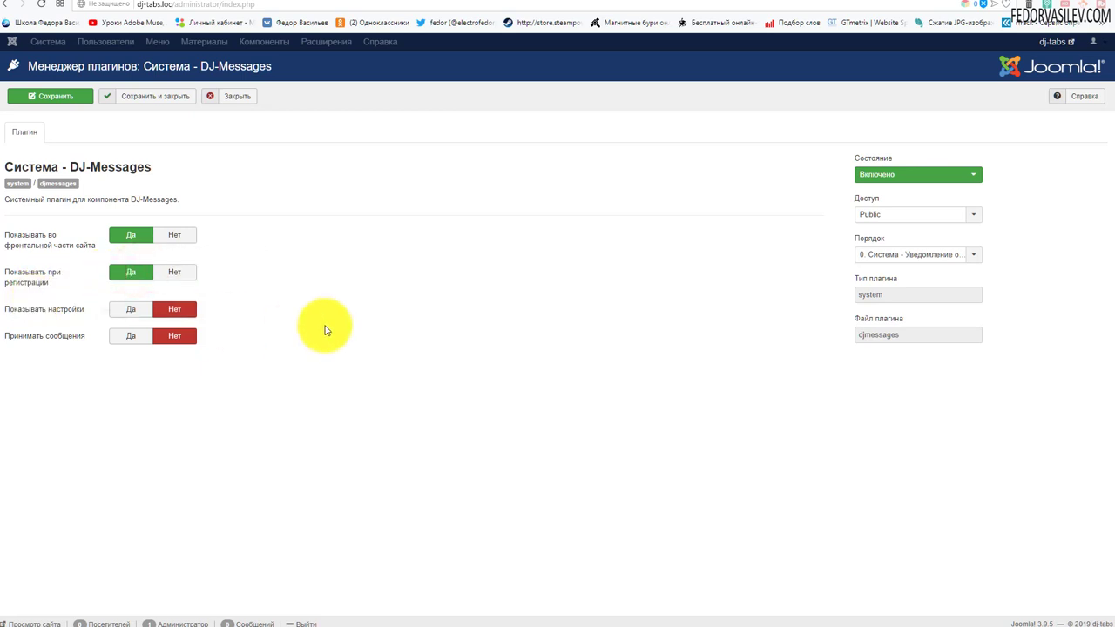
left_click(135, 310)
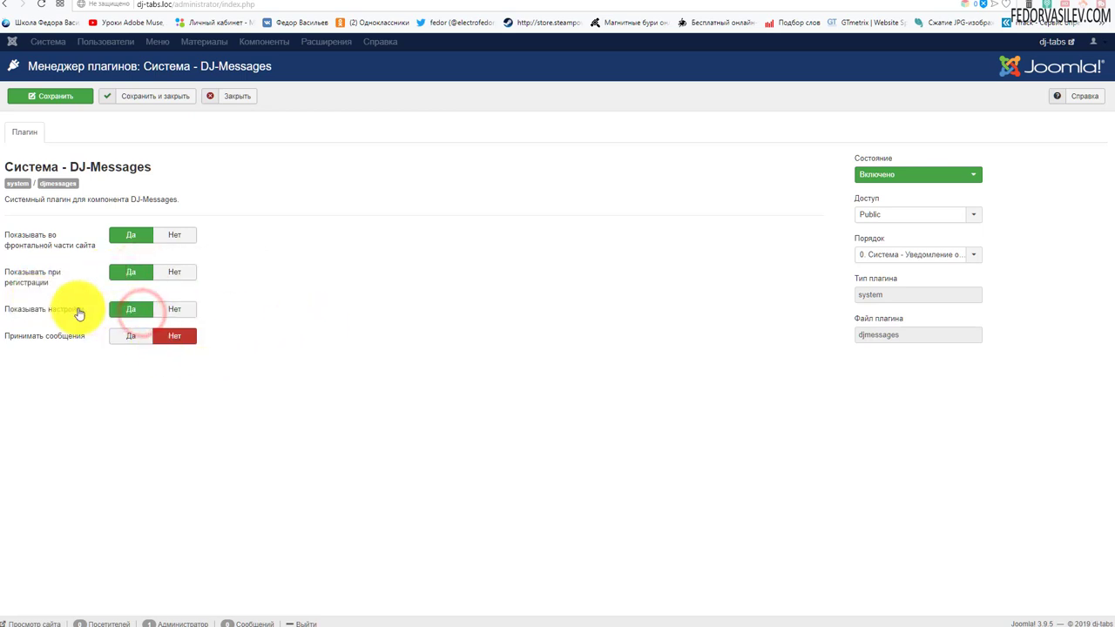
Set Принимать сообщения and Профиль виден to Да, then save and close the system plugin
mouse_move(67, 340)
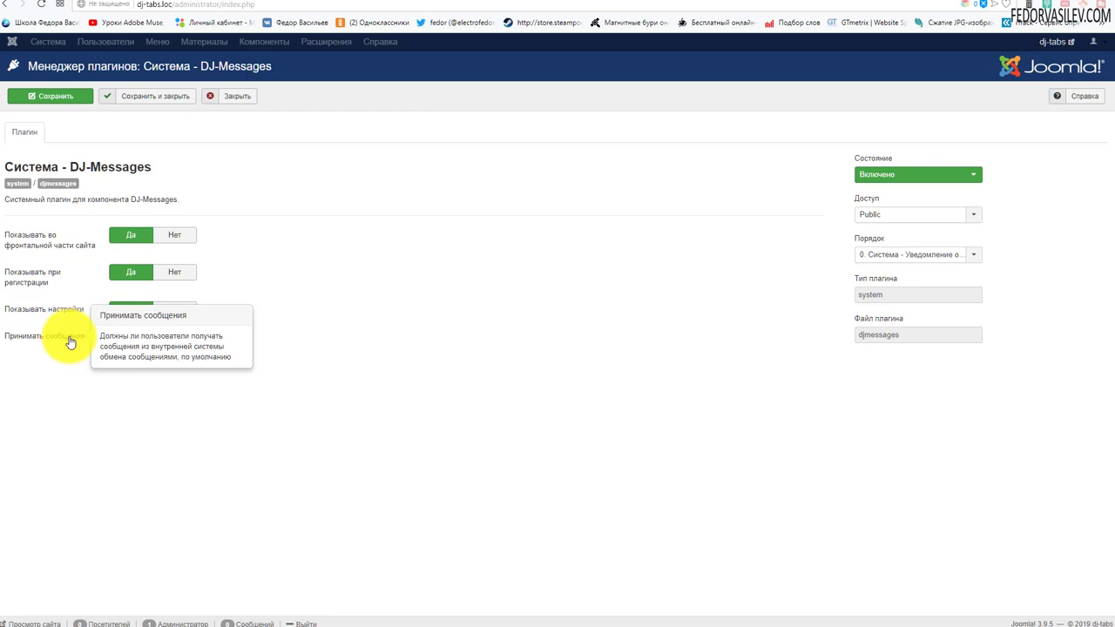
left_click(135, 337)
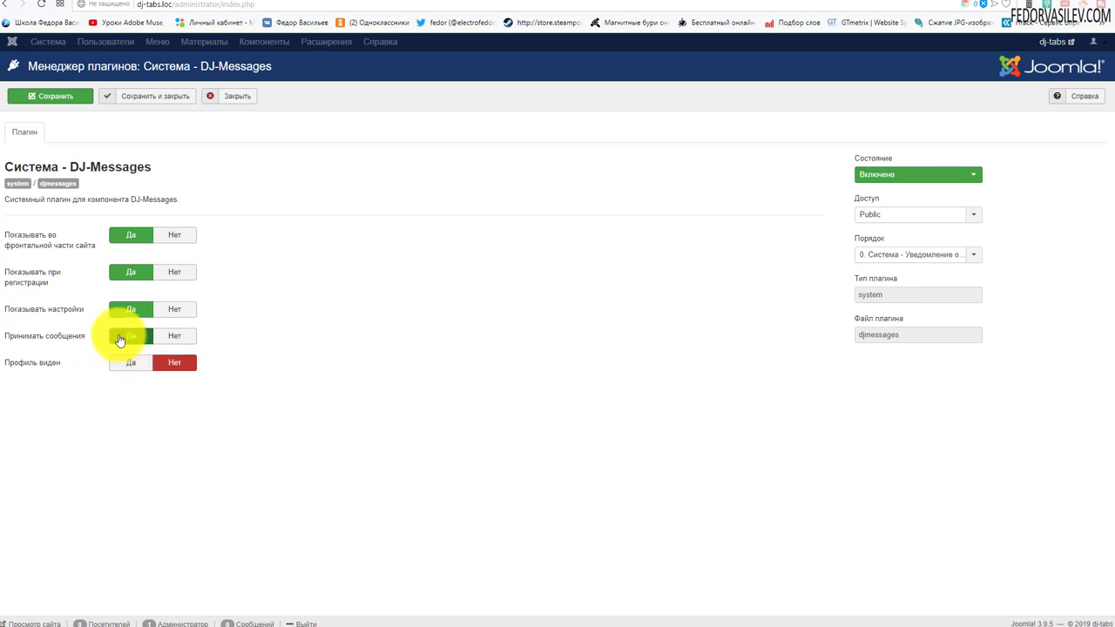
mouse_move(28, 373)
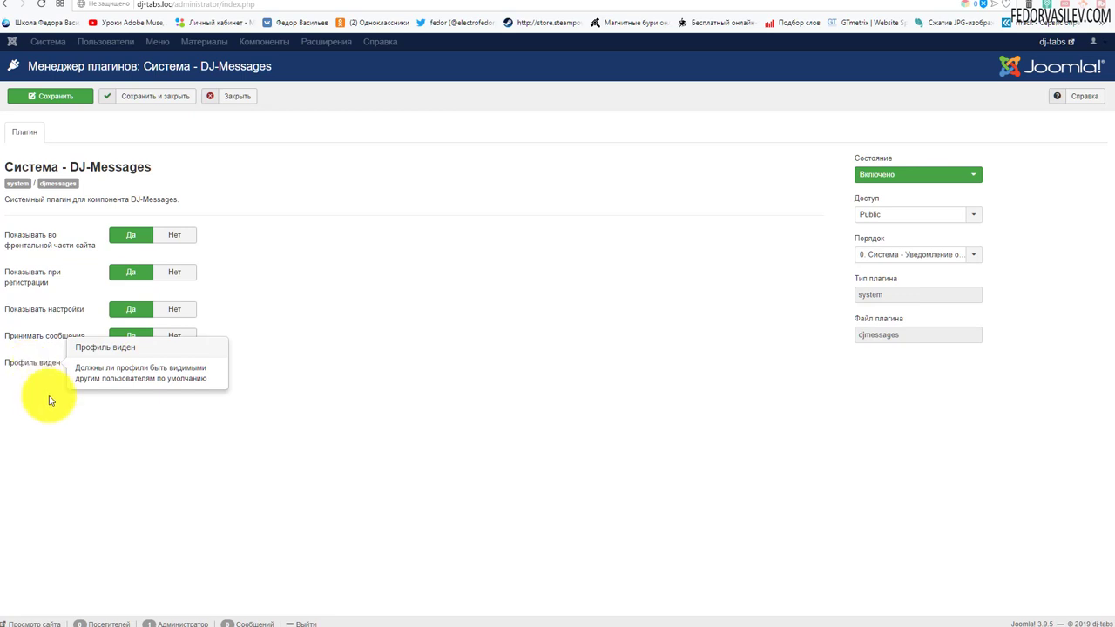
left_click(128, 364)
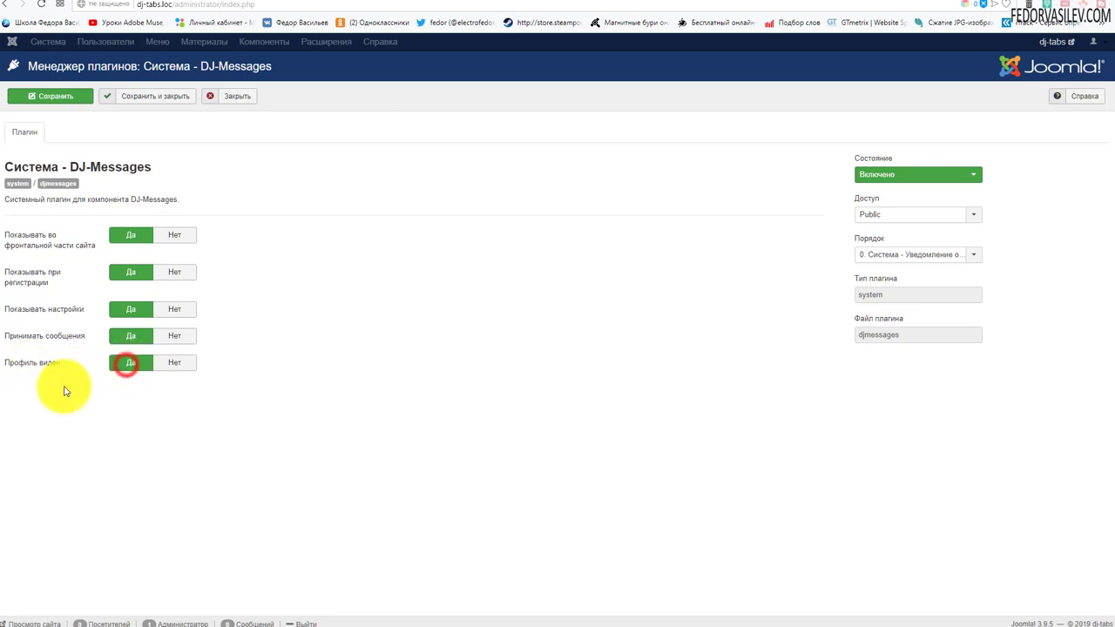
left_click(137, 96)
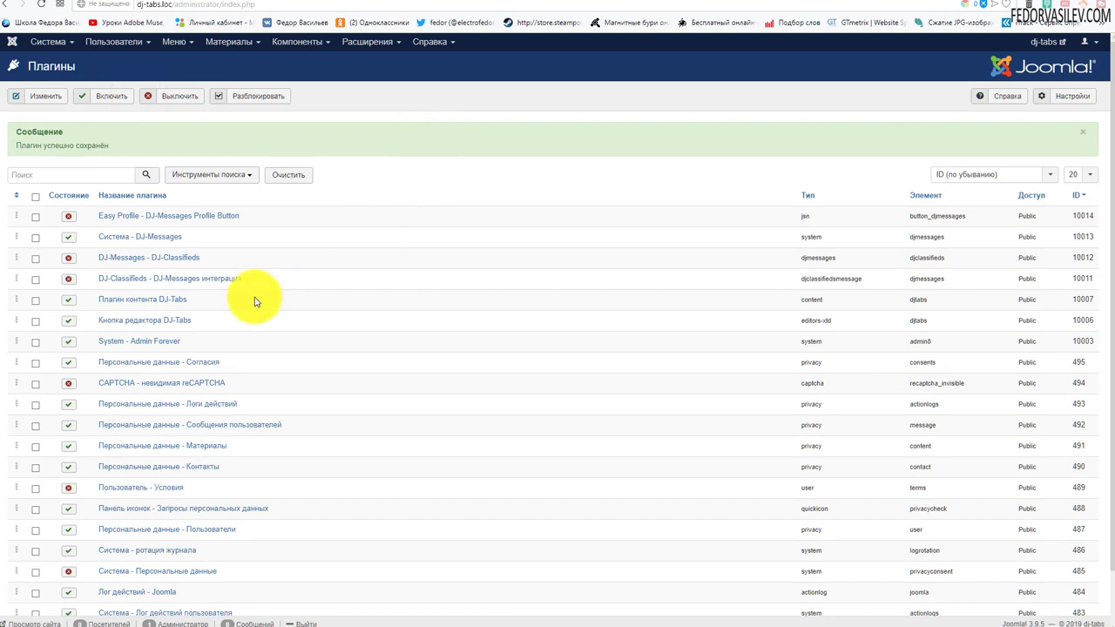
Enable the Easy Profile - DJ-Messages Profile Button plugin and save it
left_click(133, 217)
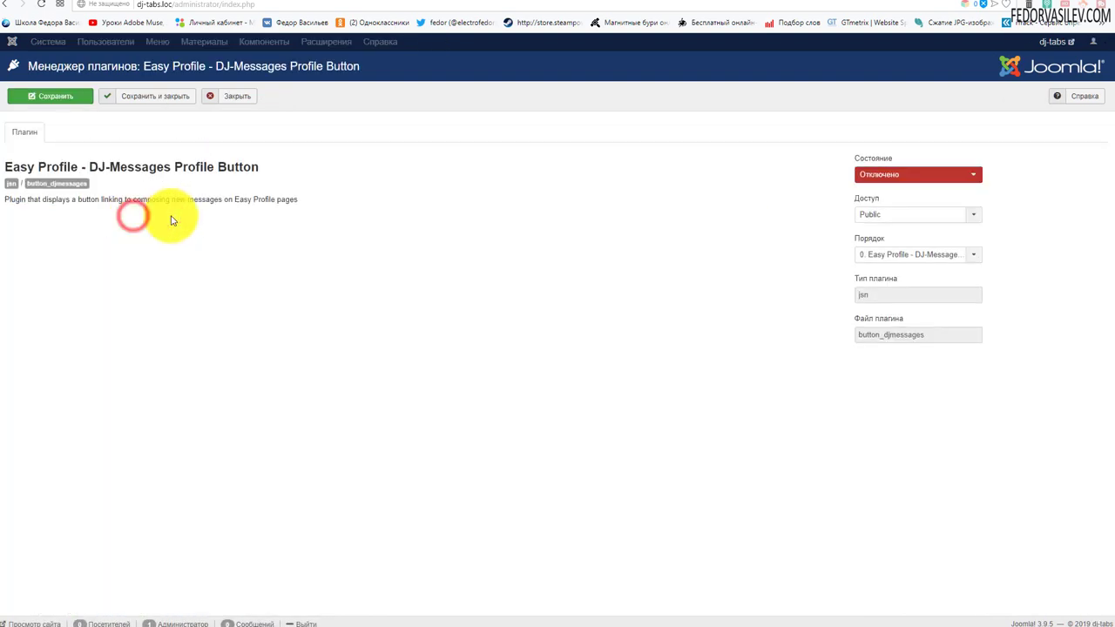
left_click(868, 179)
left_click(876, 190)
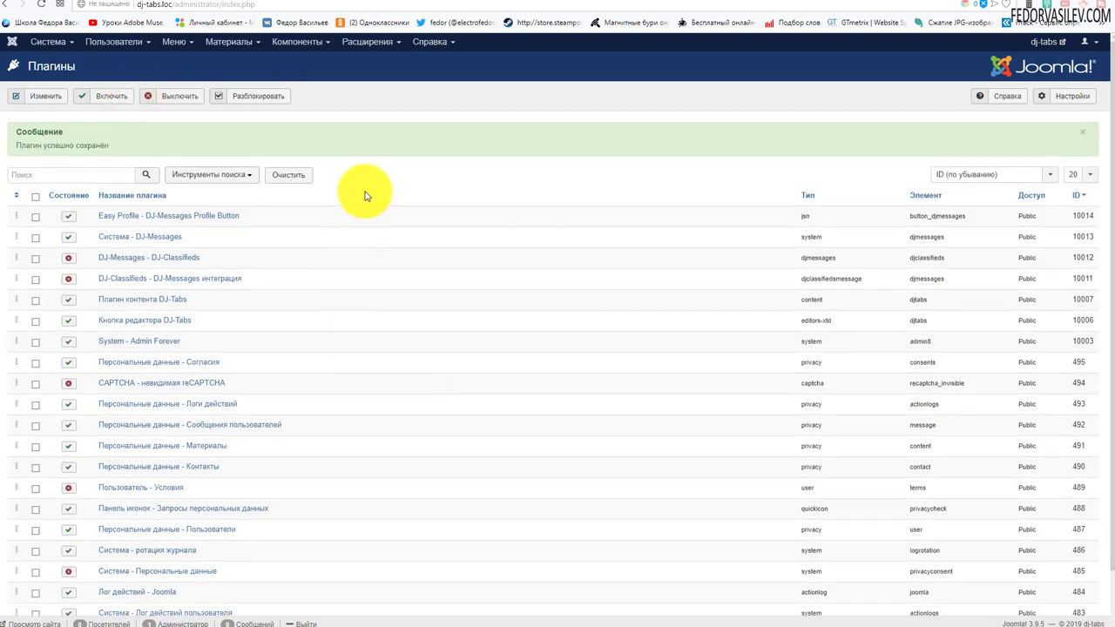
Open the DJ-Messages Notifications module from the site modules and set its status to Опубликовано
left_click(370, 41)
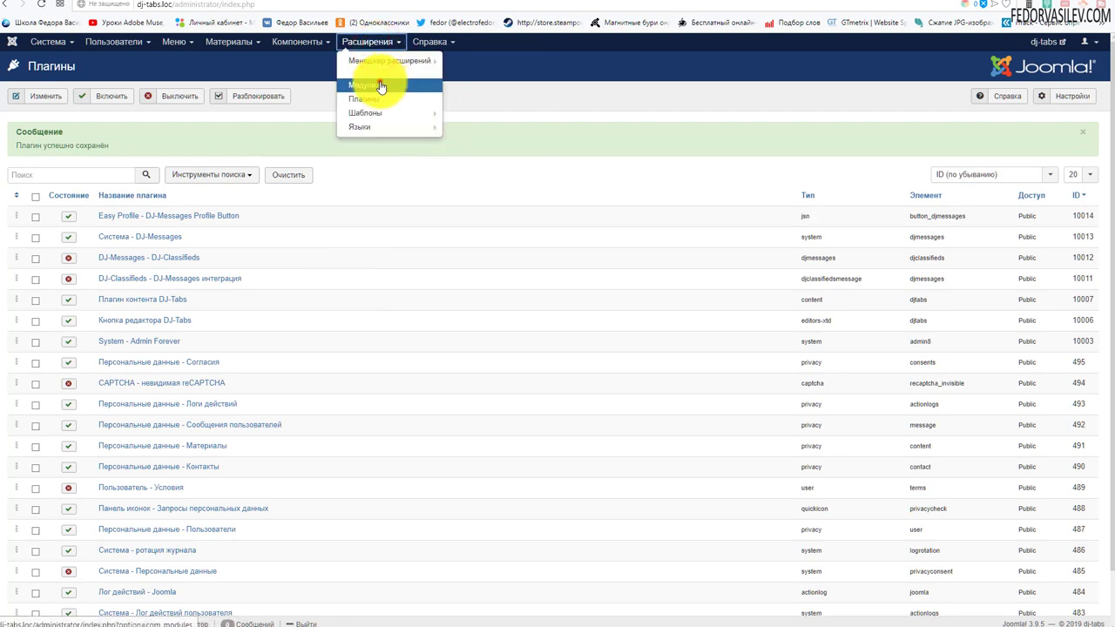
left_click(375, 83)
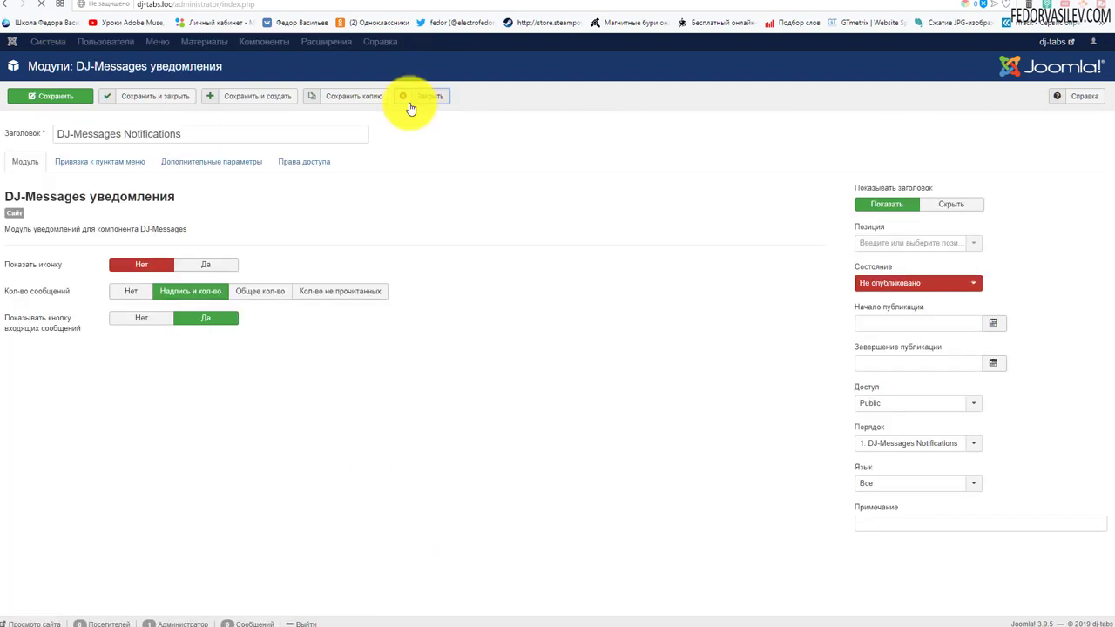
left_click(410, 105)
left_click_drag(204, 195, 166, 196)
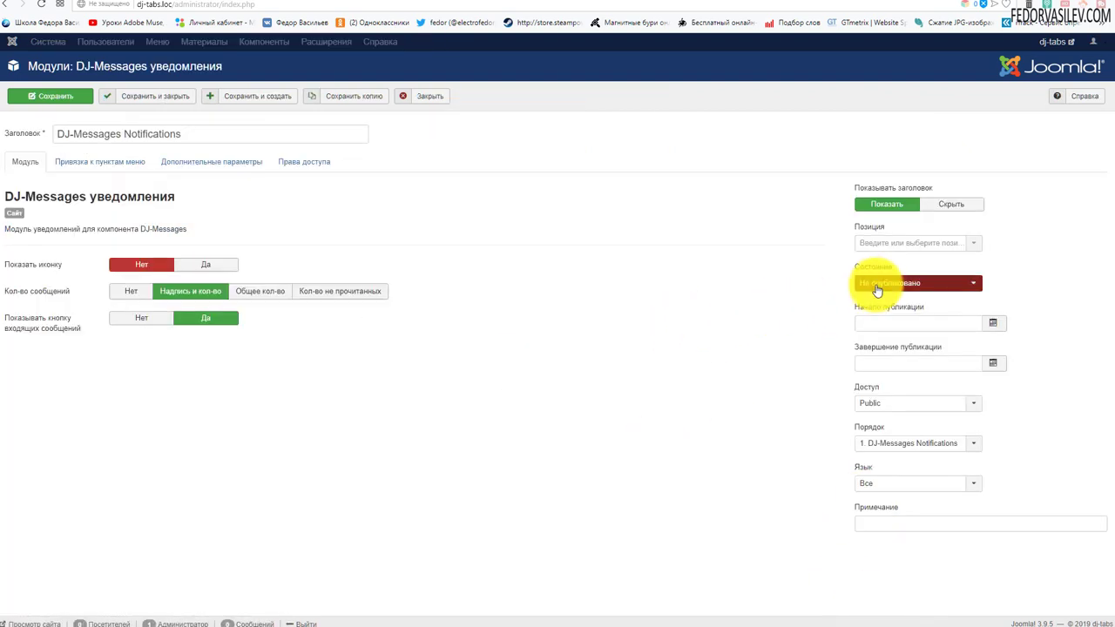
left_click(875, 286)
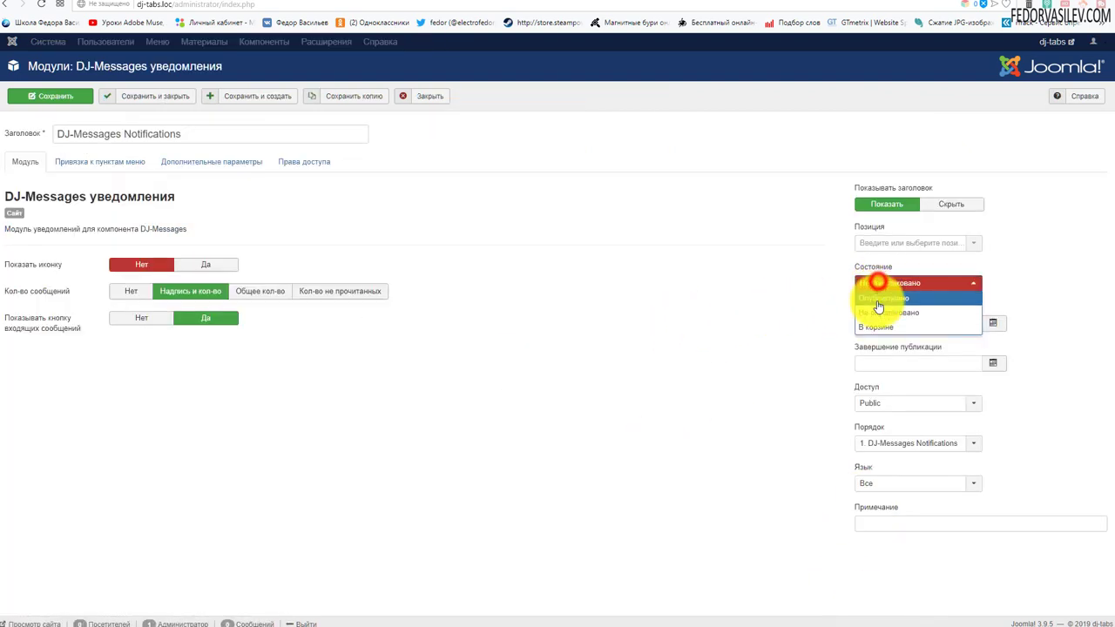
left_click(877, 300)
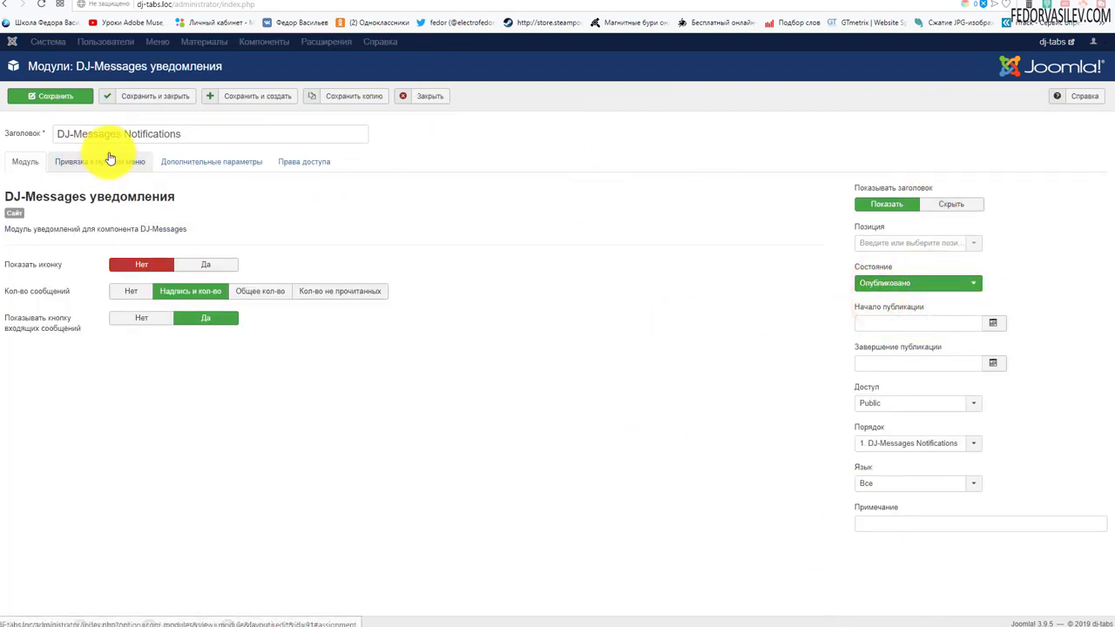
Try clearing the module title and hiding it, and return Показывать заголовок to Показать
left_click(207, 134)
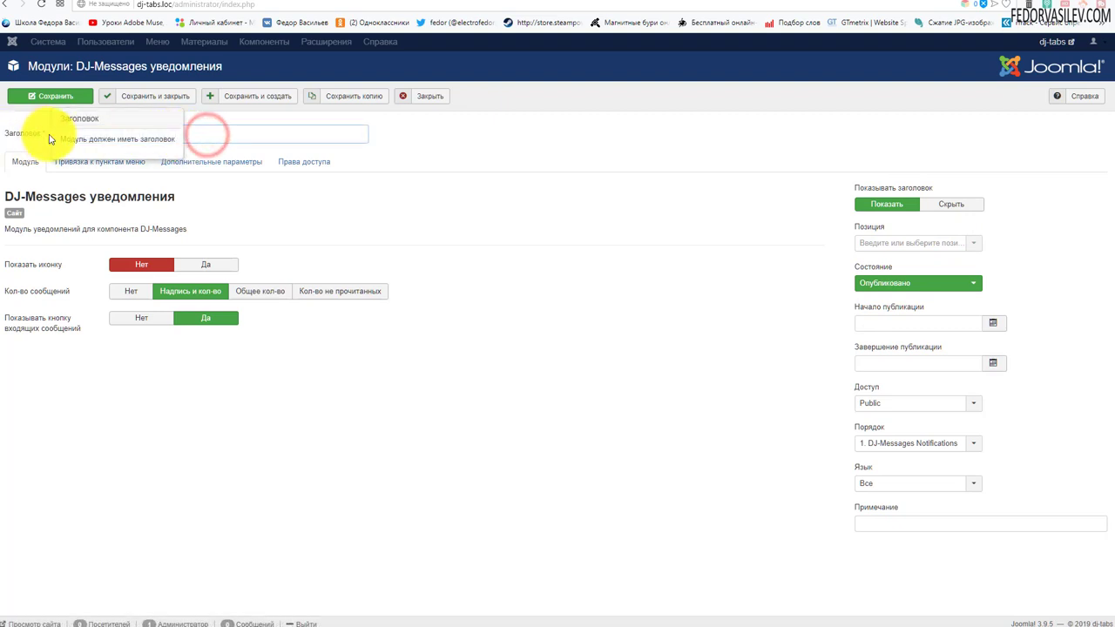
triple_click(202, 139)
left_click(202, 139)
left_click(942, 204)
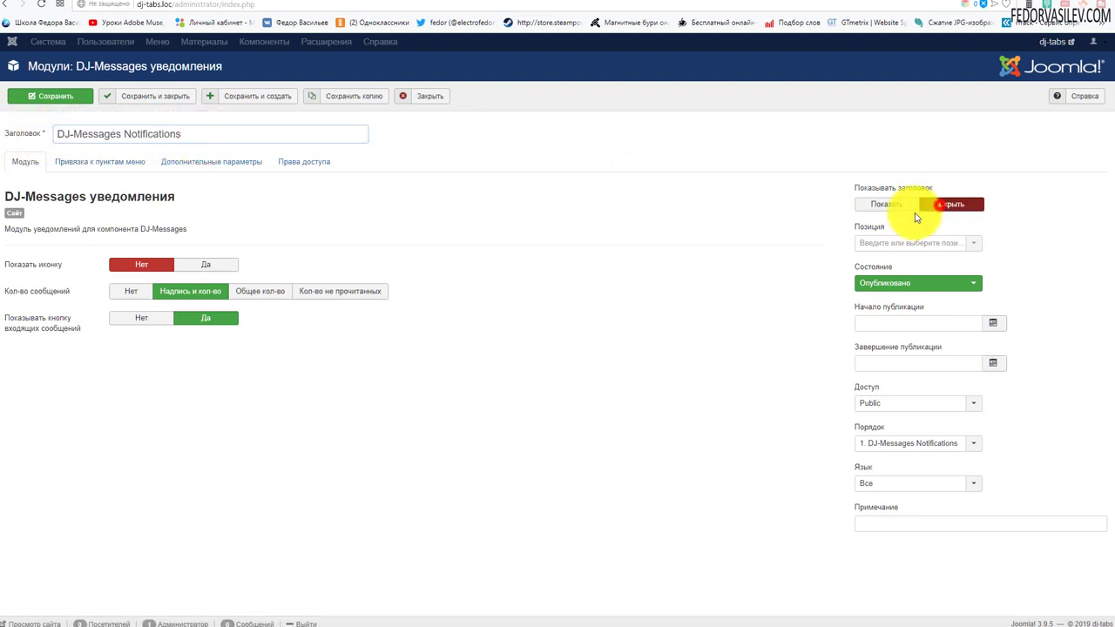
left_click(901, 209)
Assign the notifications module to Protostar's Right [position-7] position
left_click(970, 245)
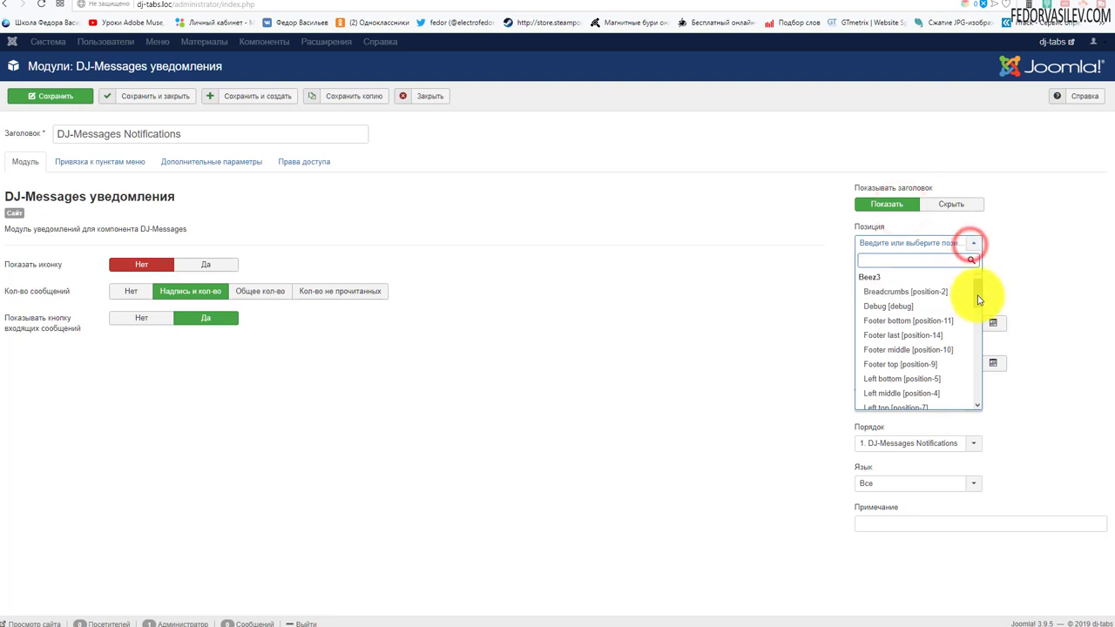
left_click_drag(978, 299, 976, 342)
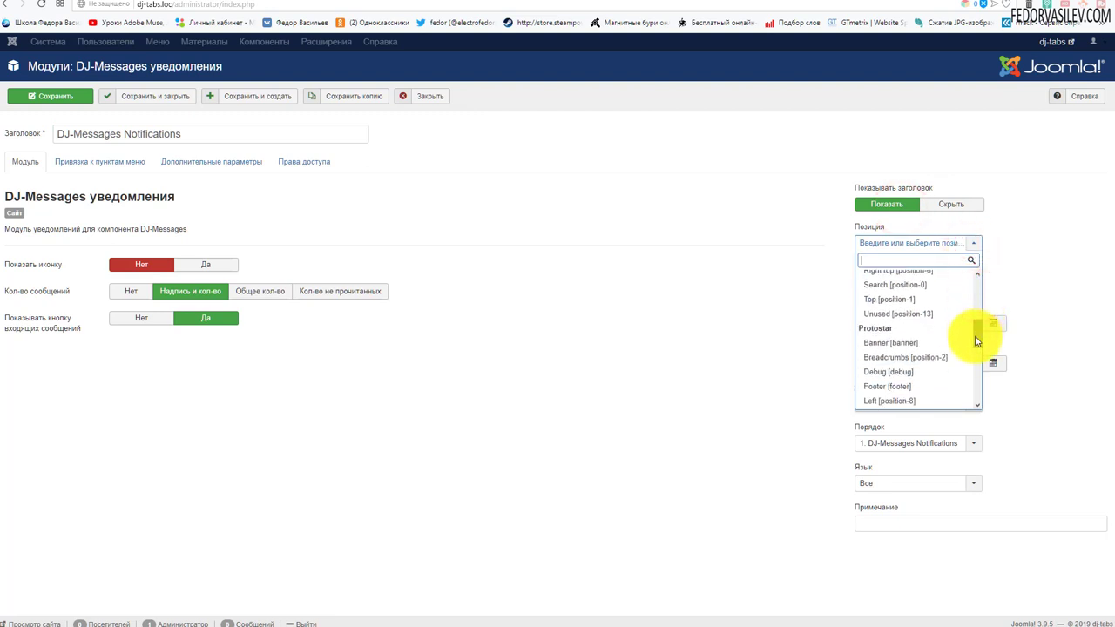
scroll(954, 336, "down", 3)
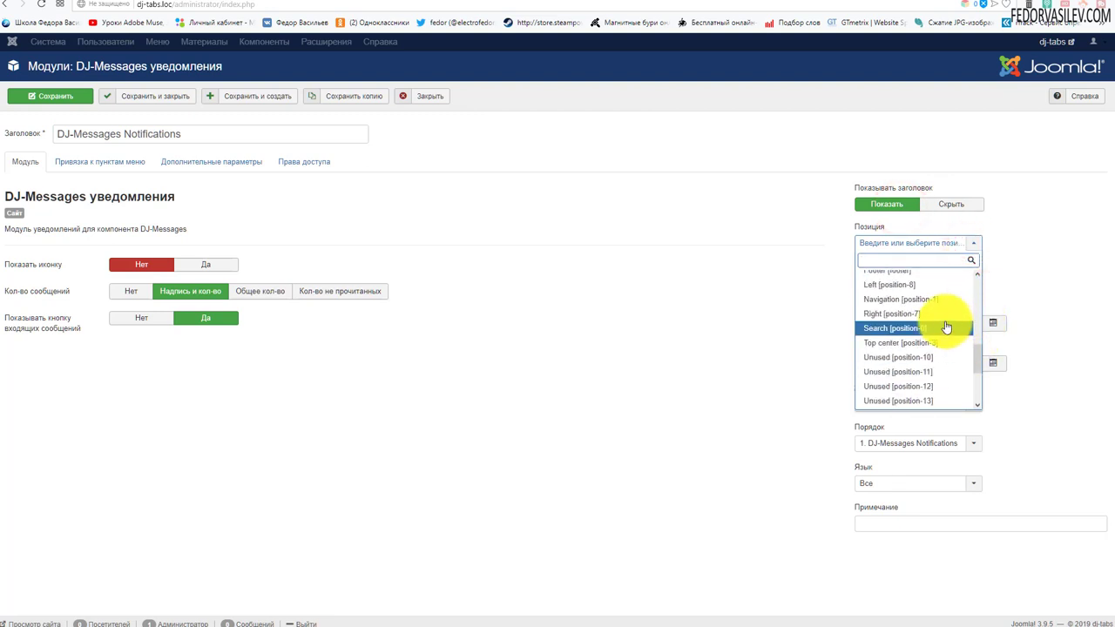
left_click(925, 316)
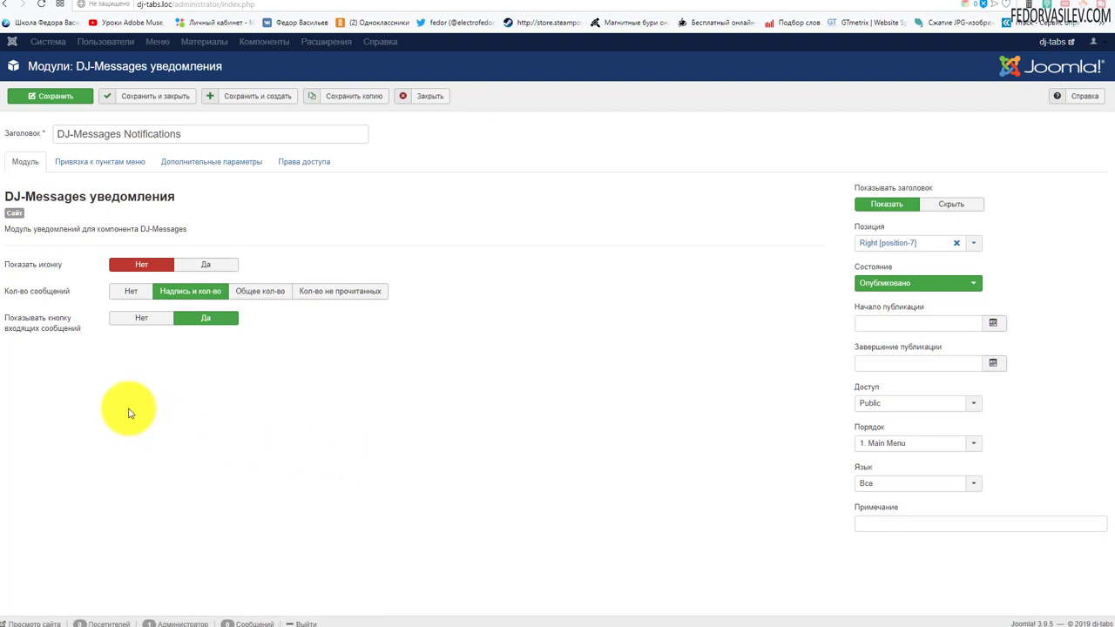
Set Показать иконку to Да, then open the icon image chooser and close it without choosing an image
mouse_move(39, 269)
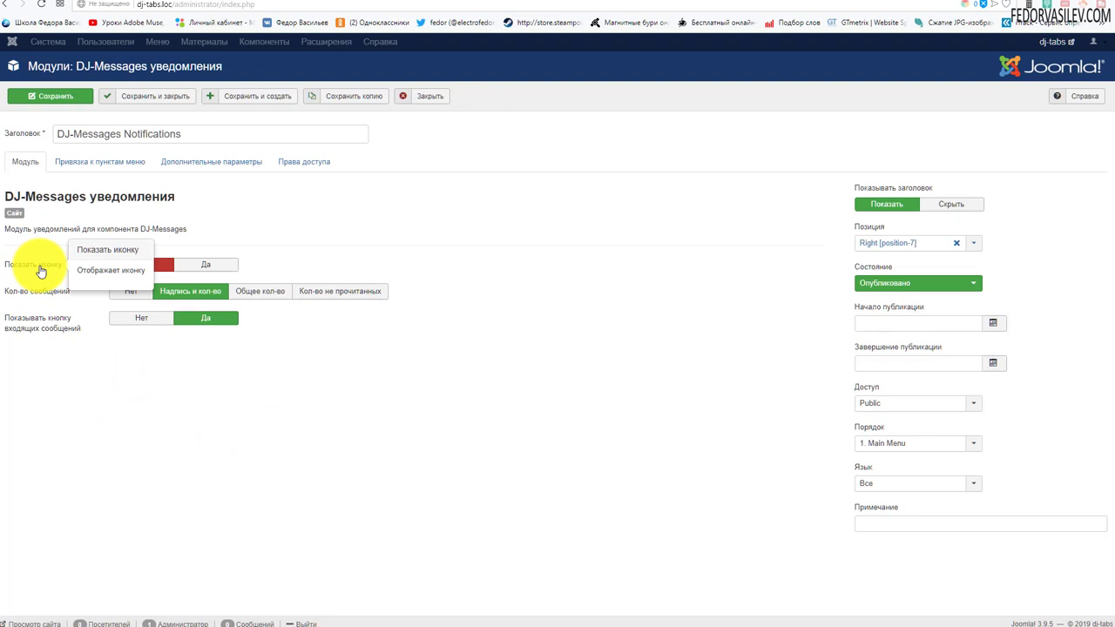
left_click(195, 270)
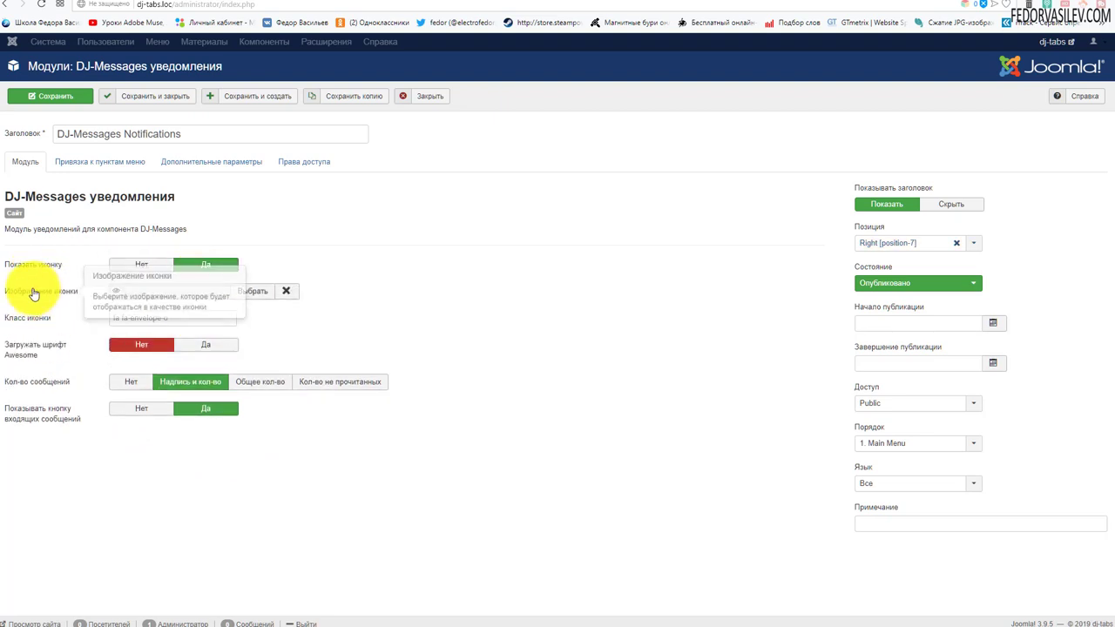
left_click(133, 264)
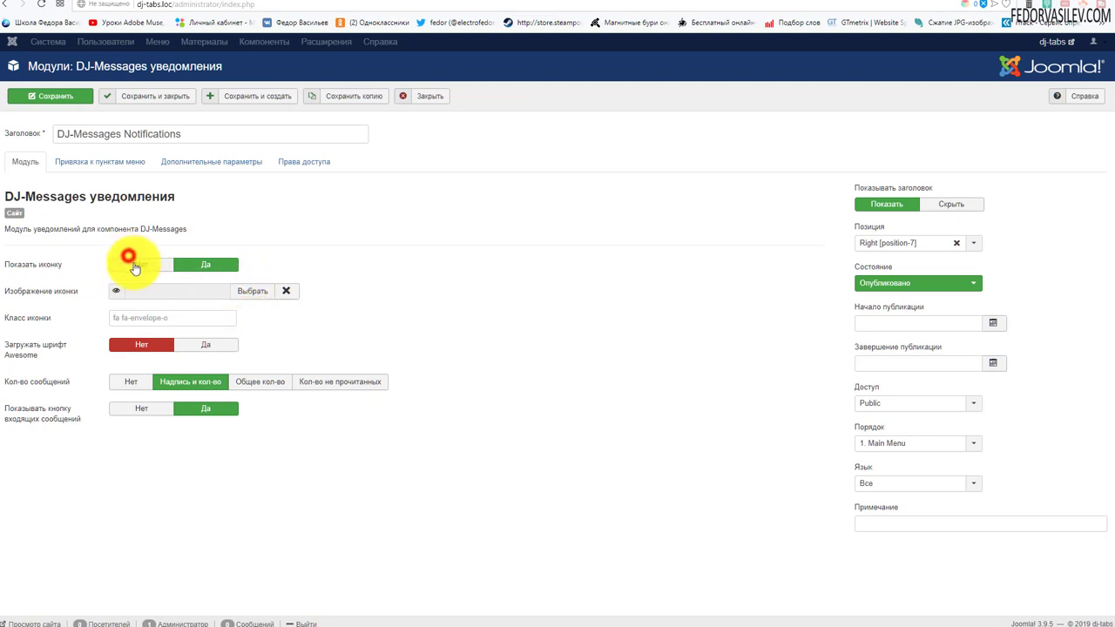
left_click(200, 271)
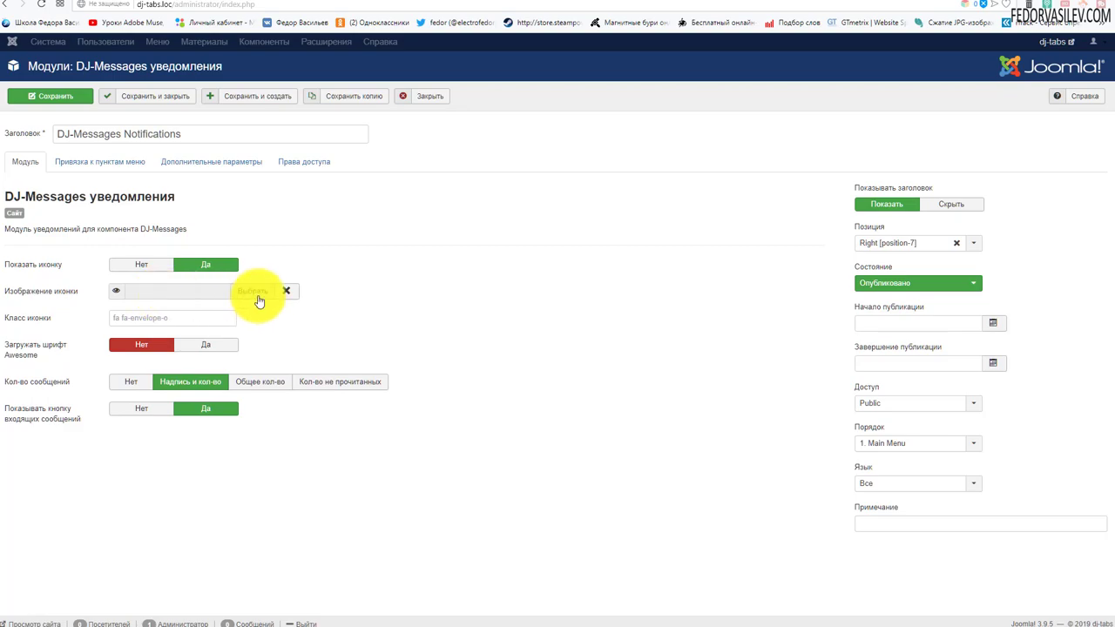
left_click(254, 293)
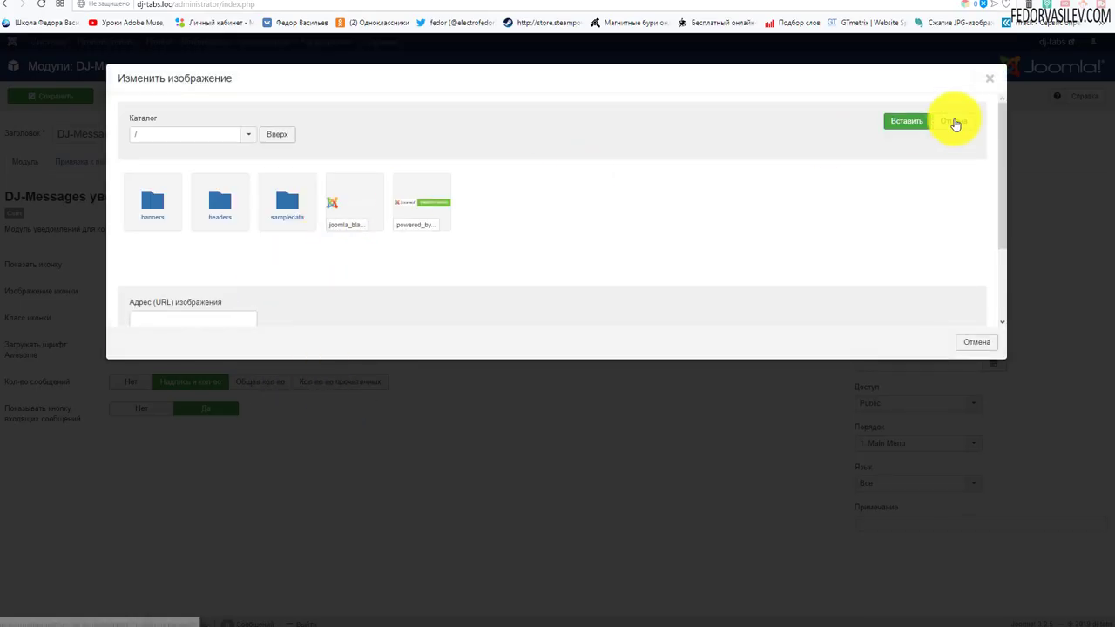
left_click(991, 77)
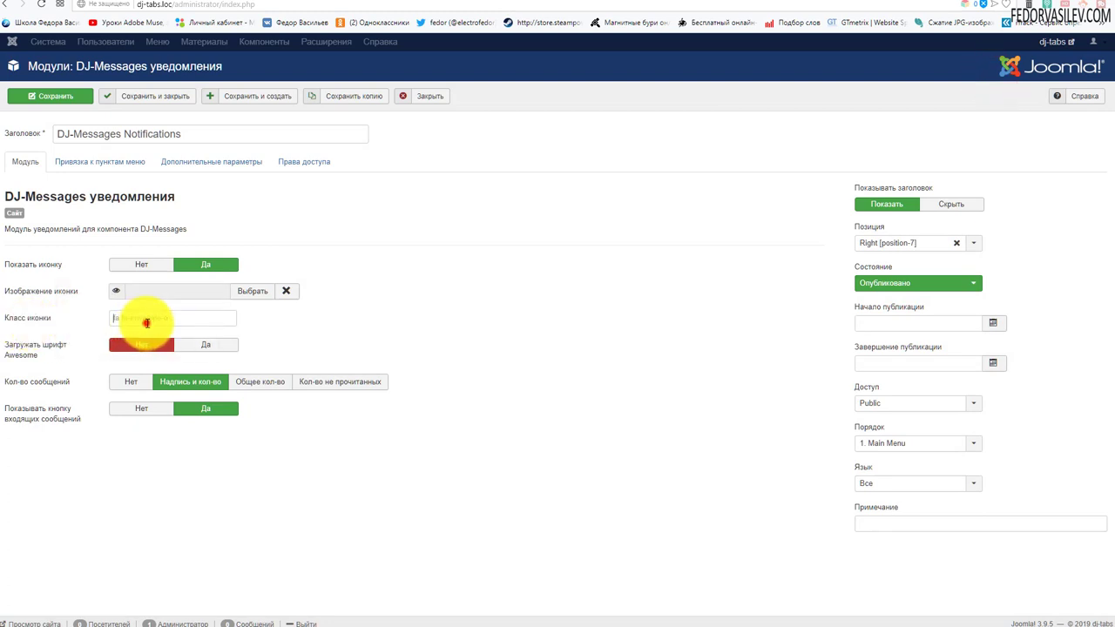
Set Загружать шрифт Awesome to Да, leave Класс иконки empty, and save the module
left_click(146, 323)
mouse_move(50, 357)
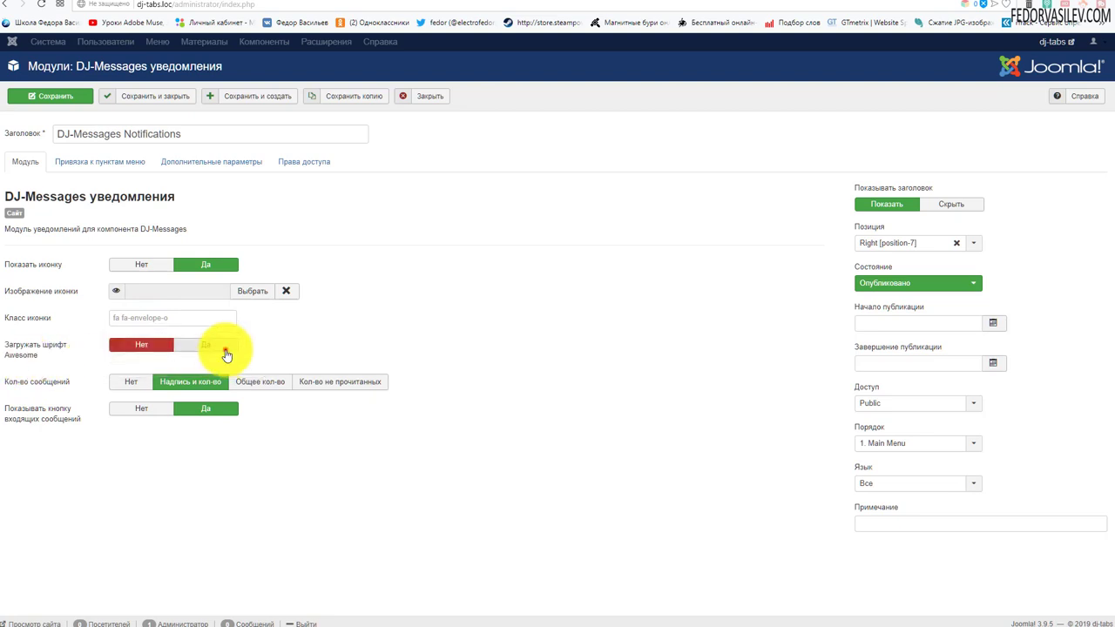
left_click(227, 354)
mouse_move(19, 357)
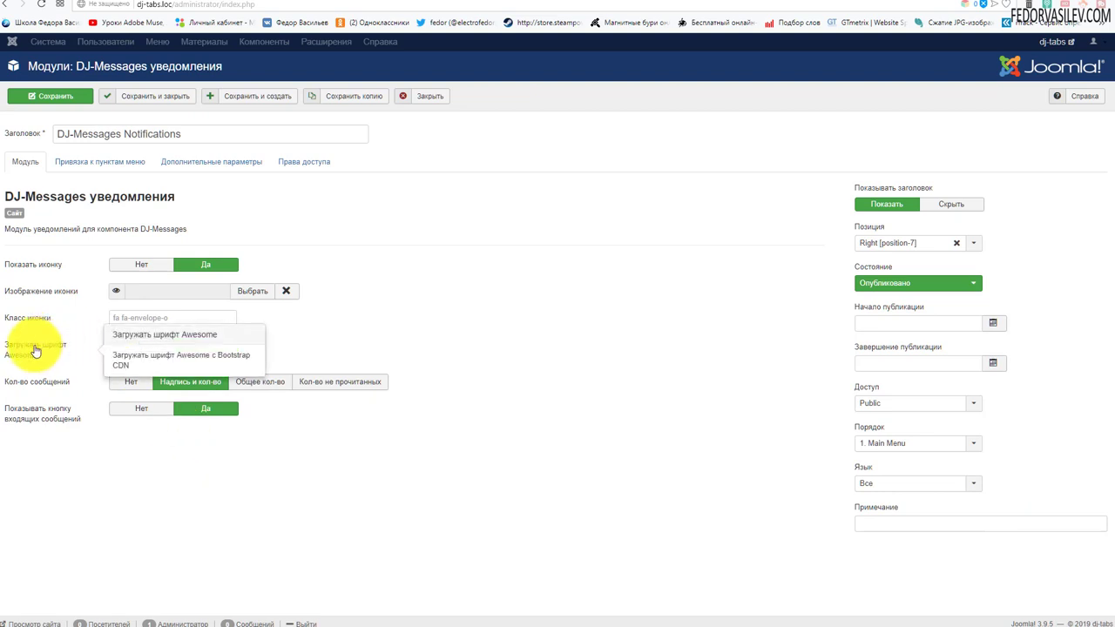
left_click(141, 319)
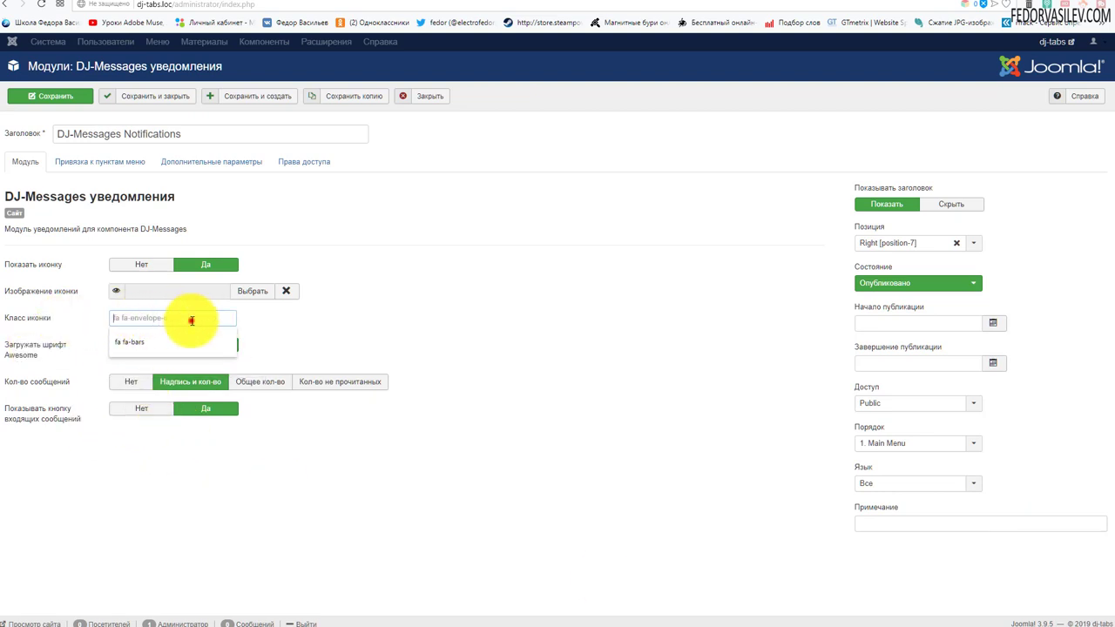
left_click(191, 321)
left_click(357, 329)
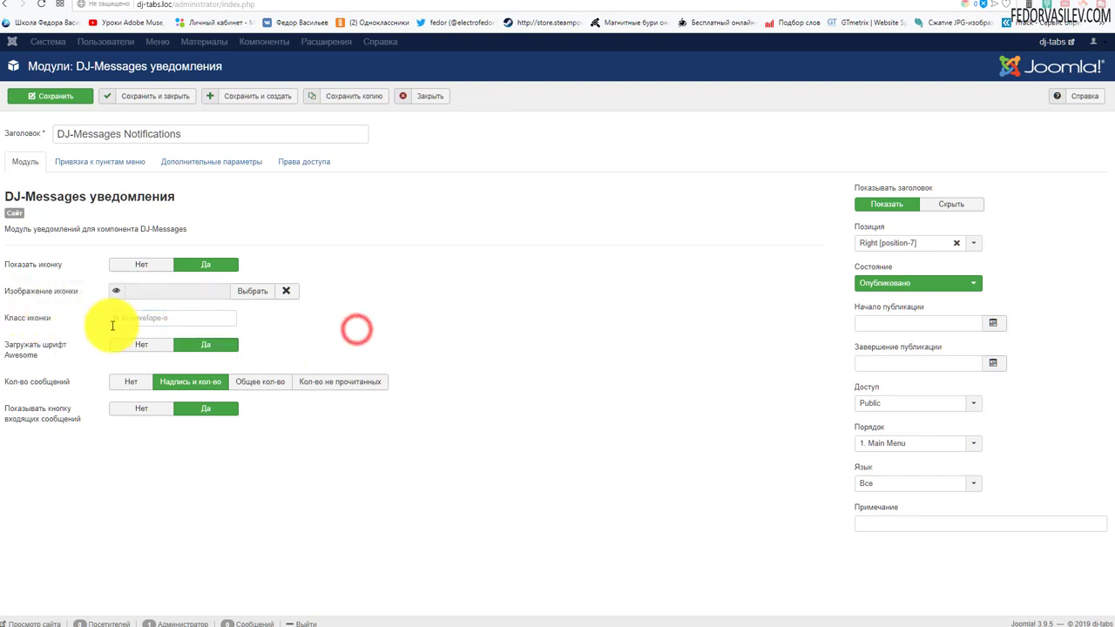
key("ctrl+s")
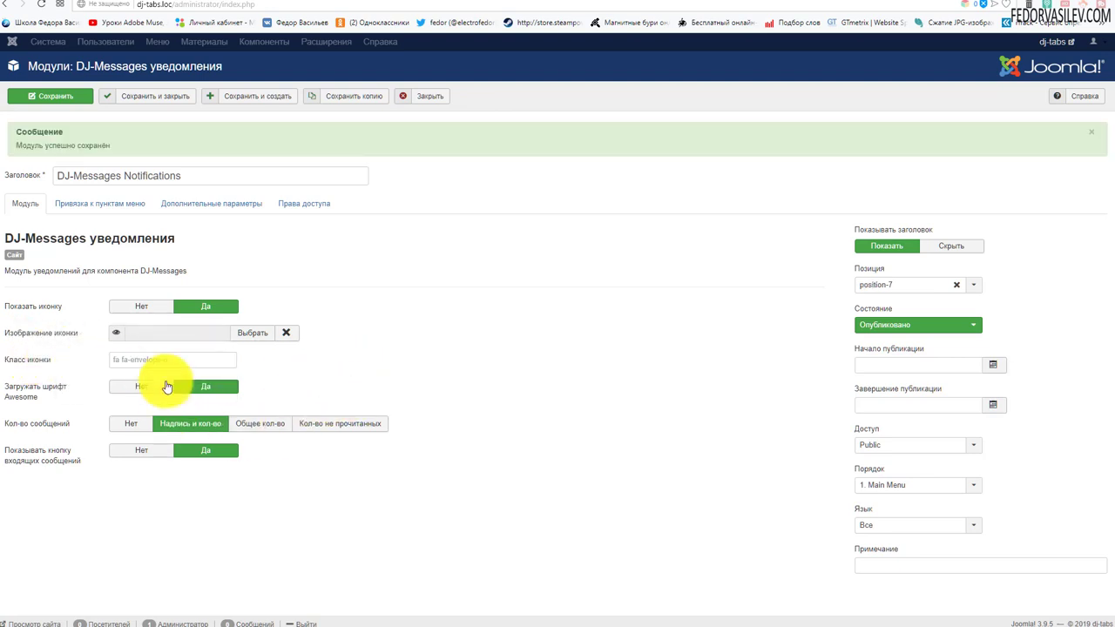
Try Загружать шрифт Awesome at Нет and the different Кол-во сообщений options, returning the latter to Надпись и кол-во
mouse_move(54, 403)
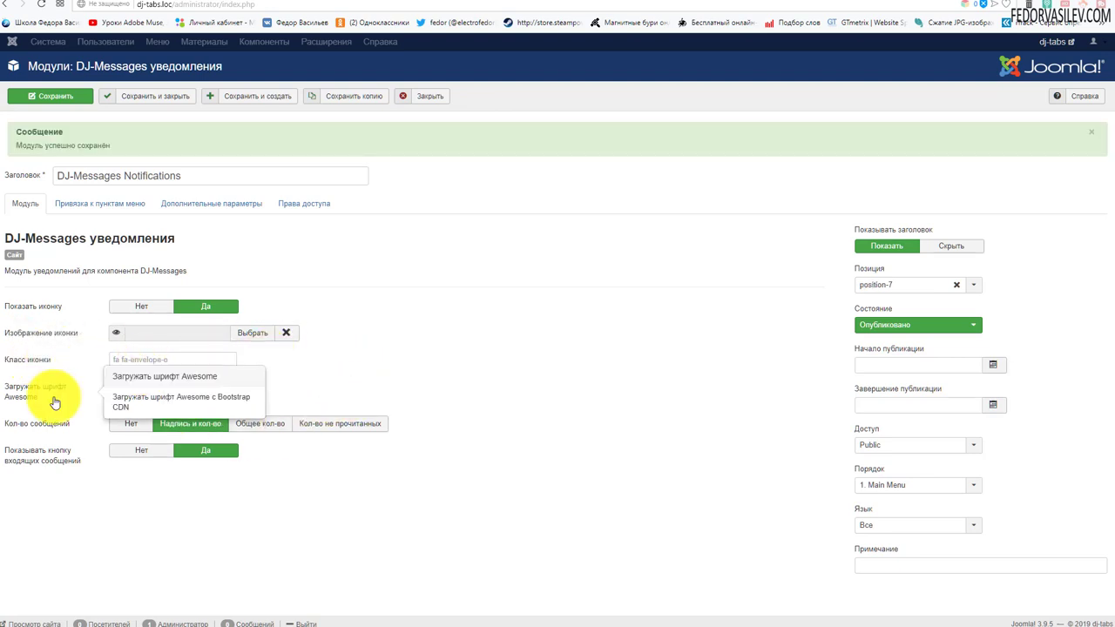
left_click(122, 388)
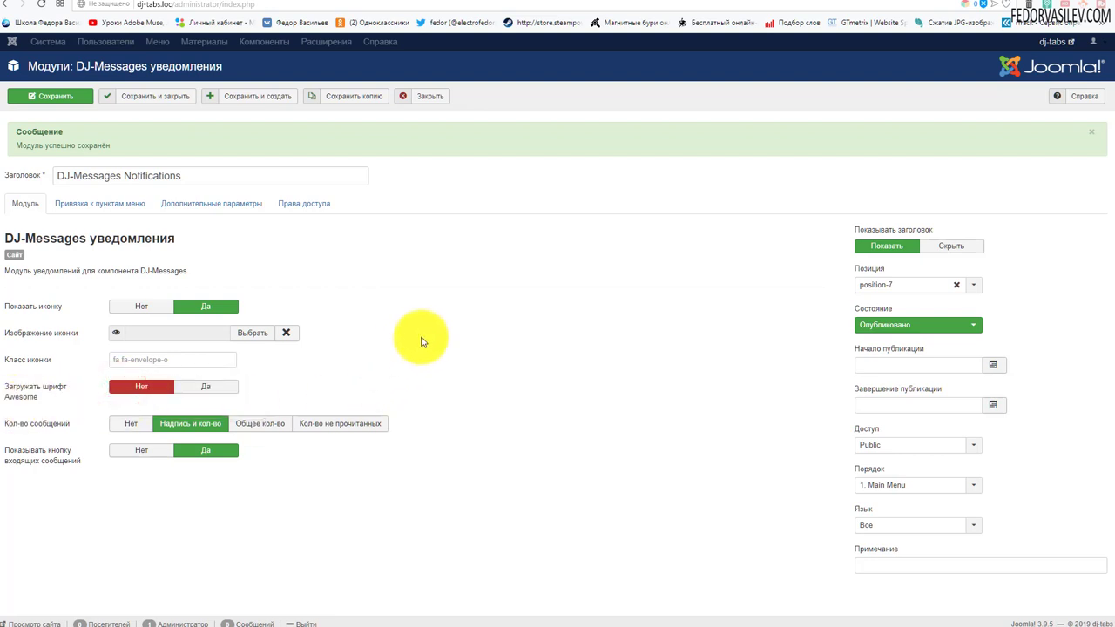
mouse_move(51, 426)
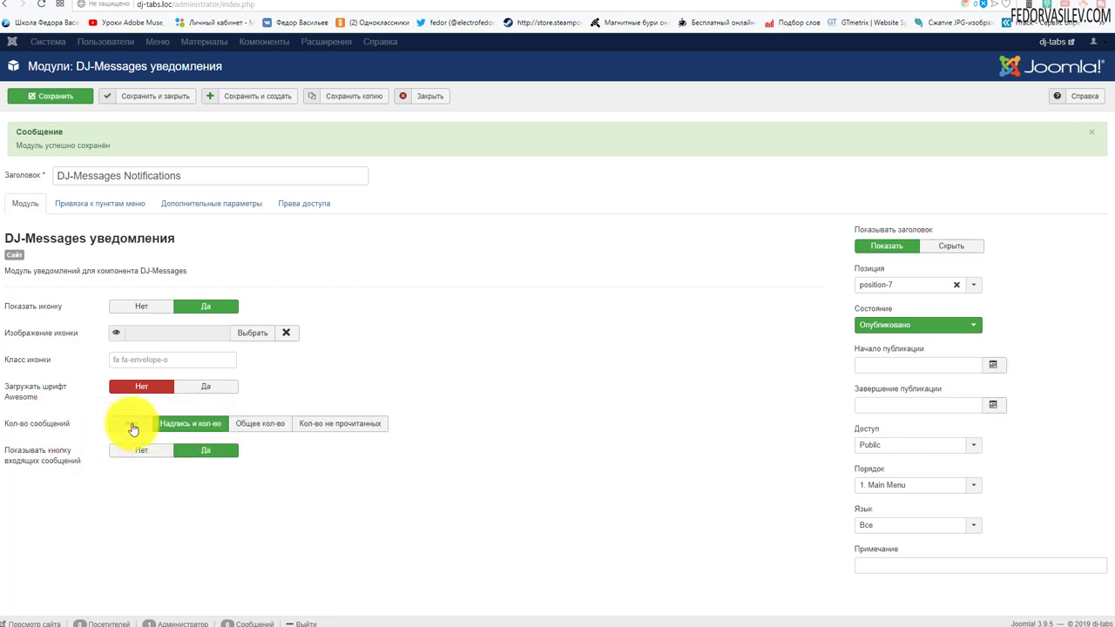
left_click(129, 424)
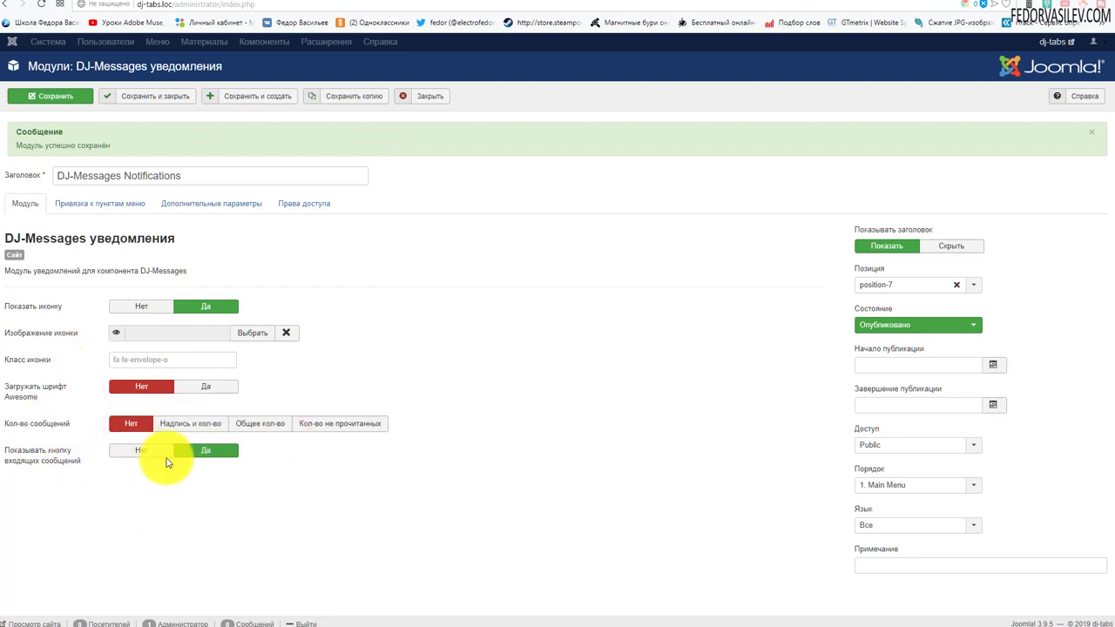
left_click(185, 429)
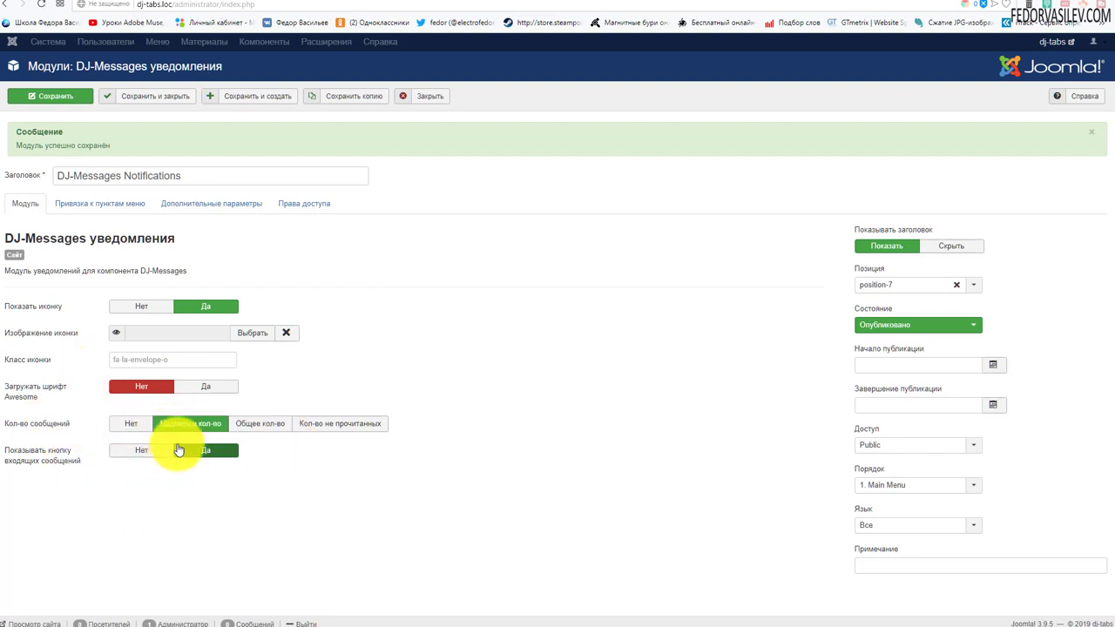
left_click(260, 427)
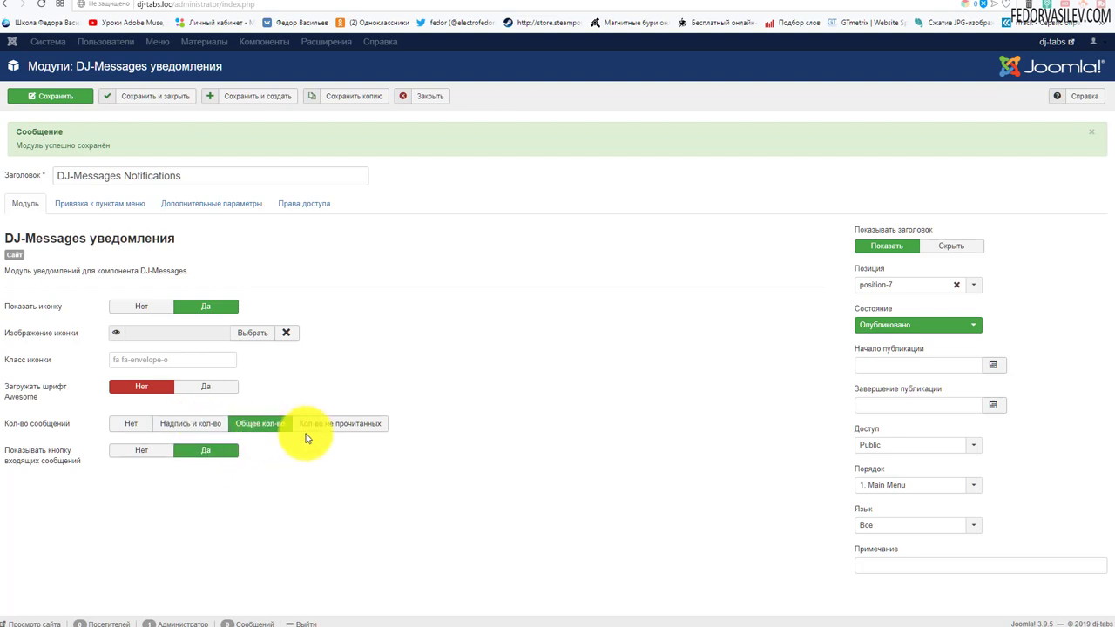
left_click(343, 430)
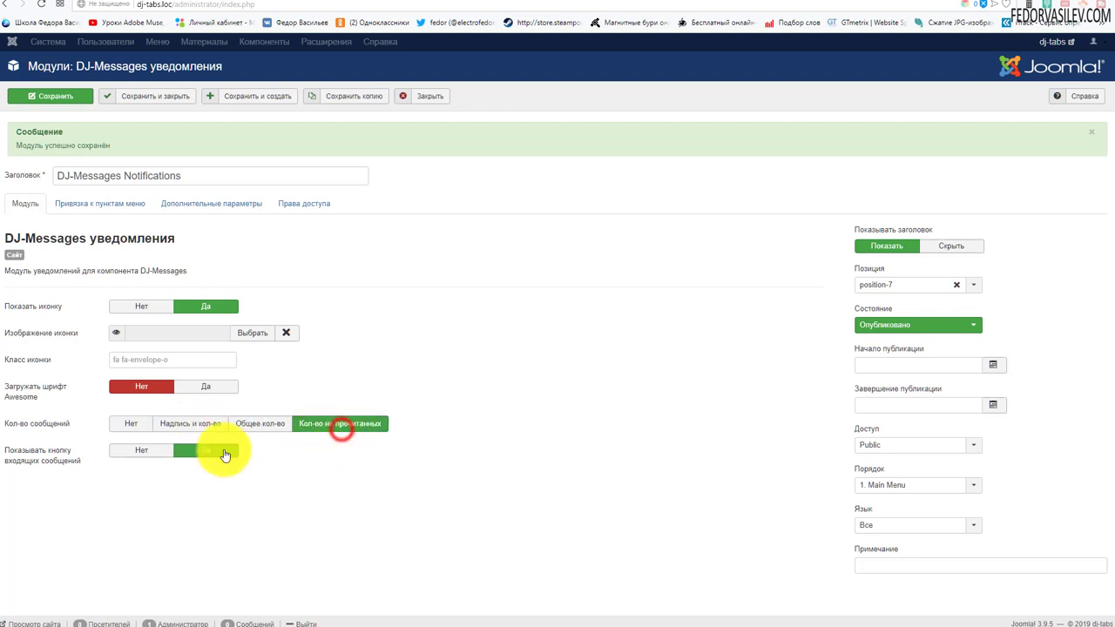
left_click(186, 427)
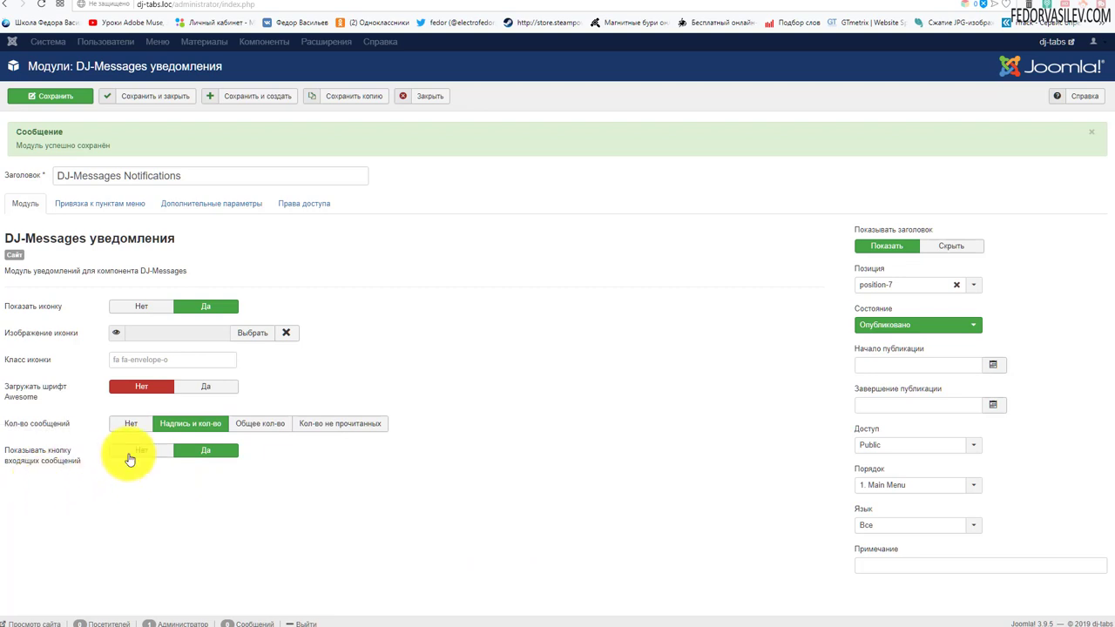
left_click(218, 450)
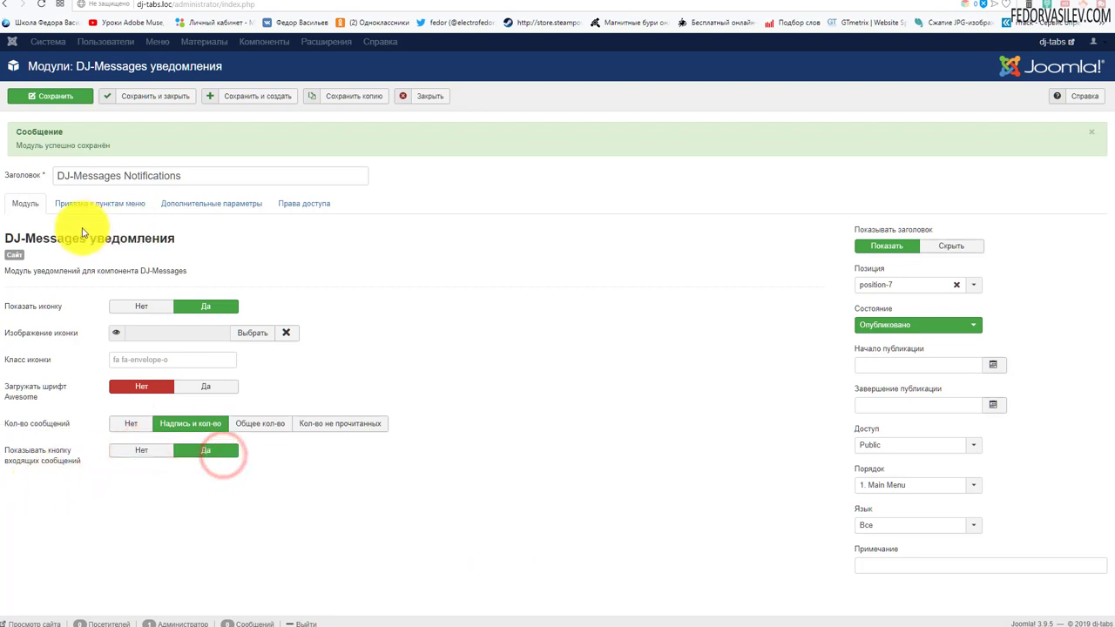
Assign the module to menu items with Привязка модуля set to На всех страницах, and save it
left_click(82, 207)
left_click(148, 233)
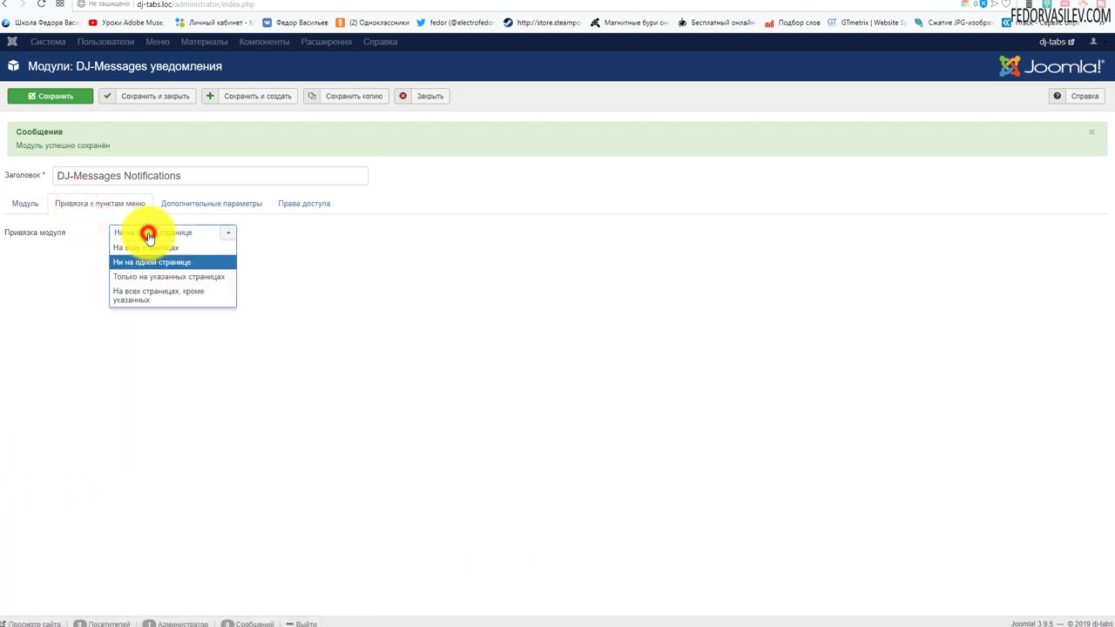
left_click(156, 249)
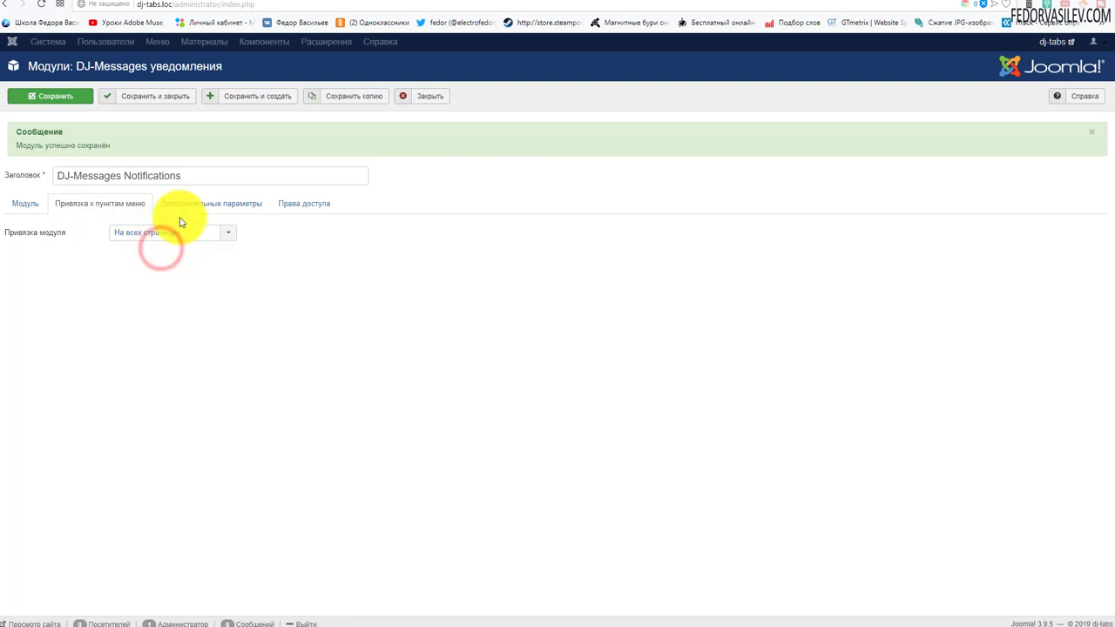
left_click(204, 205)
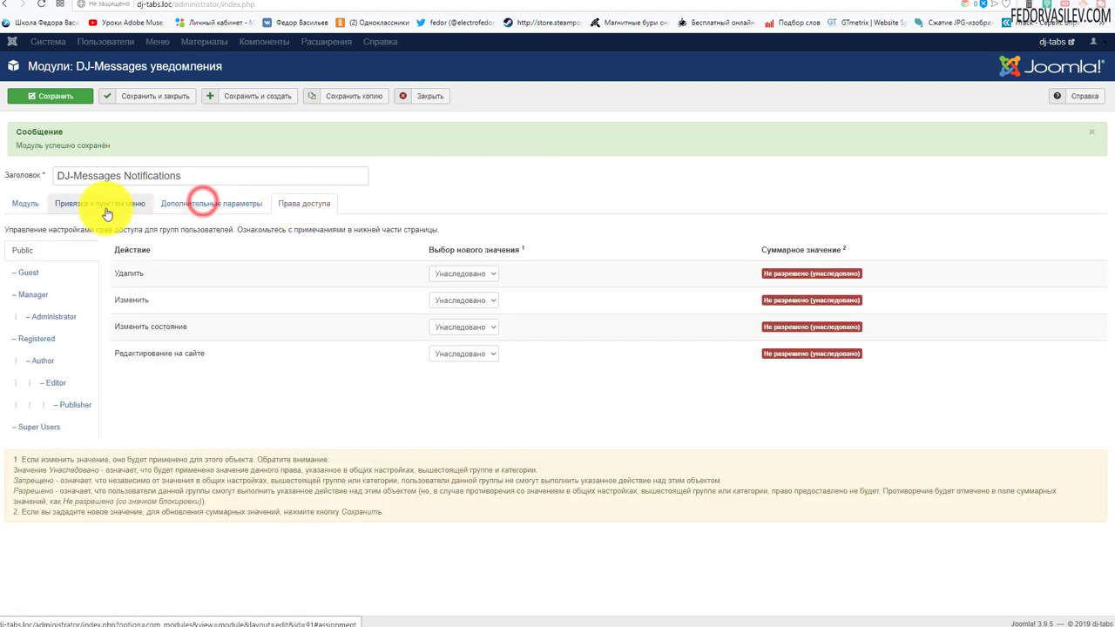
left_click(29, 209)
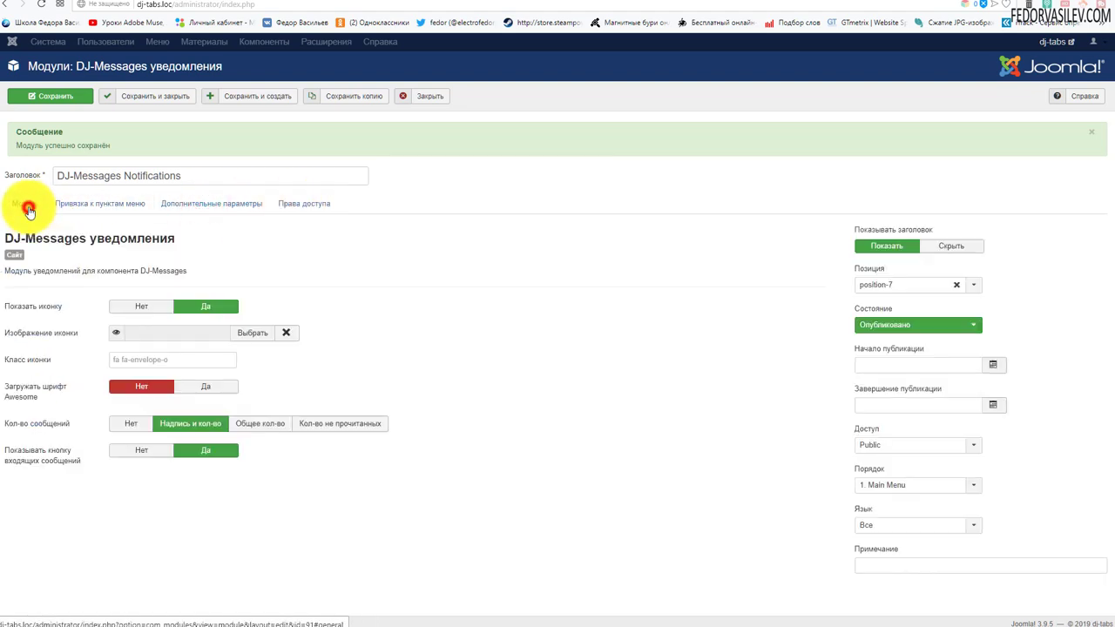
left_click(45, 95)
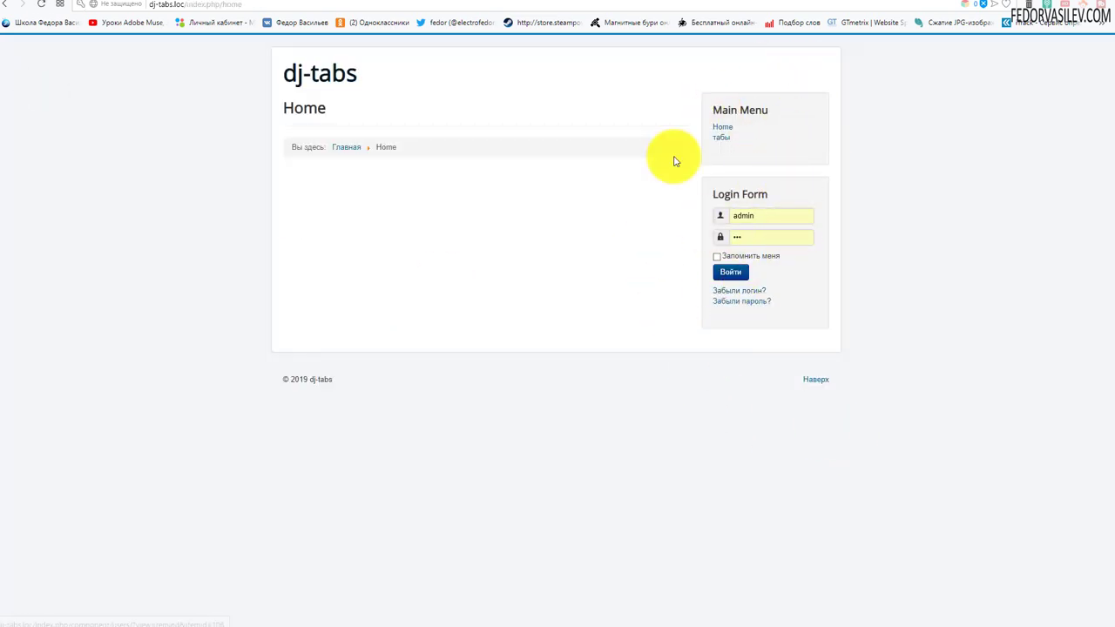
Log in on the site's Home page with the prefilled account and compare the notifications module's heading with its title in the settings
left_click(722, 273)
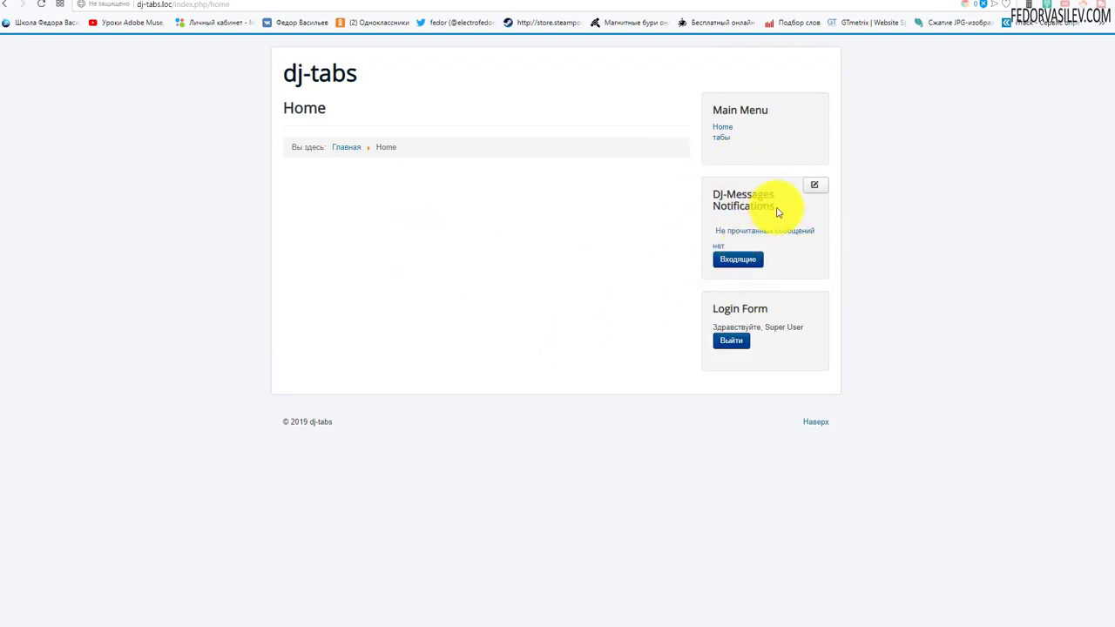
left_click_drag(775, 207, 707, 162)
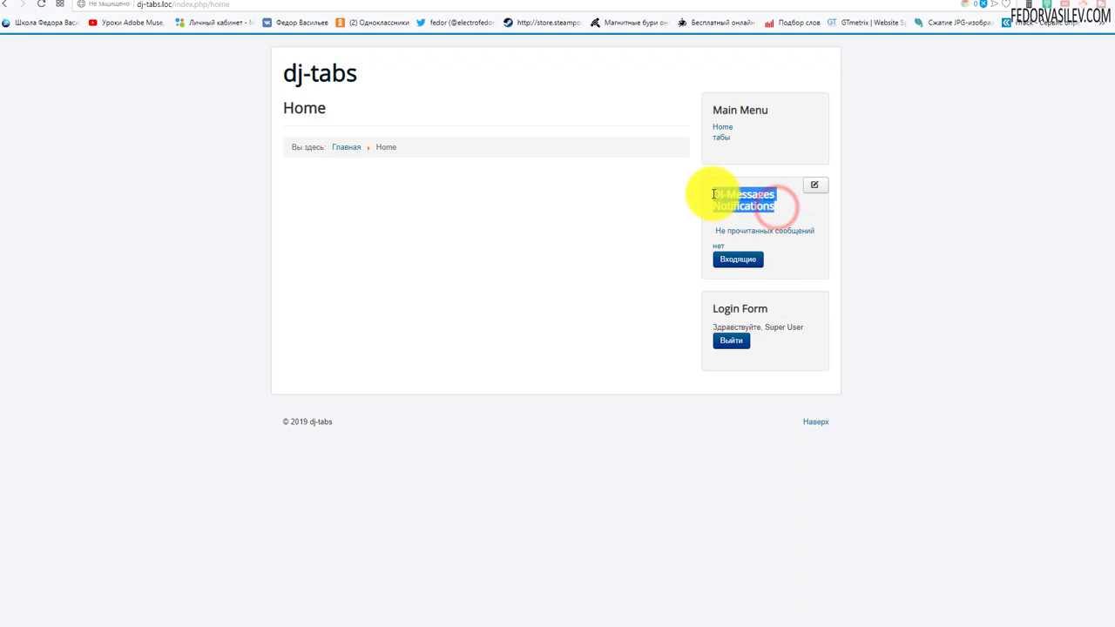
left_click(842, 4)
left_click_drag(201, 175, 42, 185)
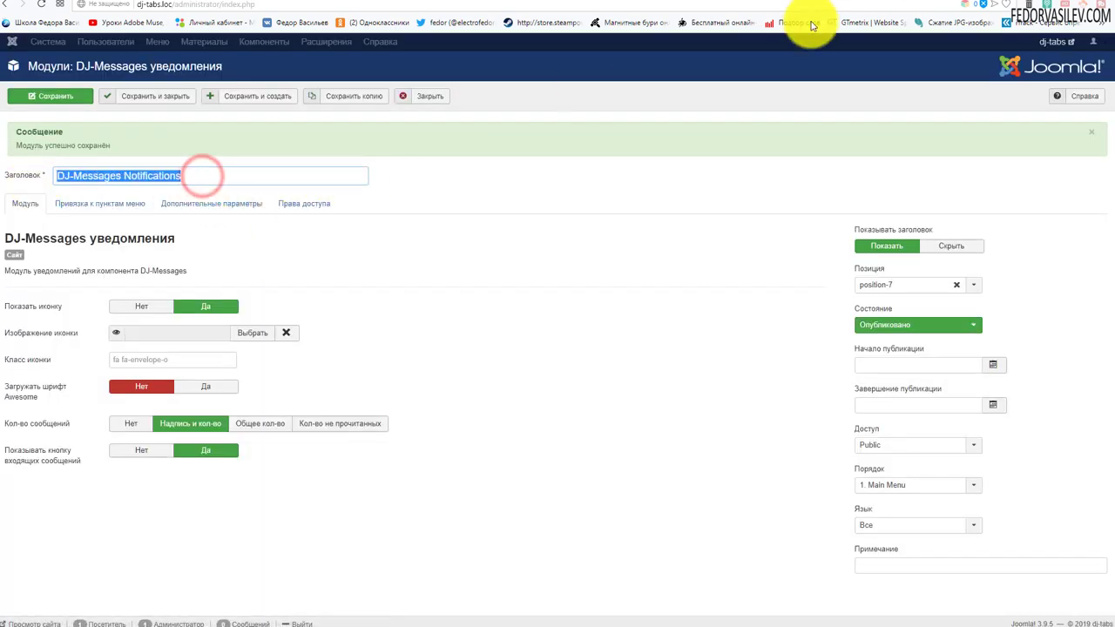
Set Загружать шрифт Awesome back to Да in the notifications module settings
left_click(907, 2)
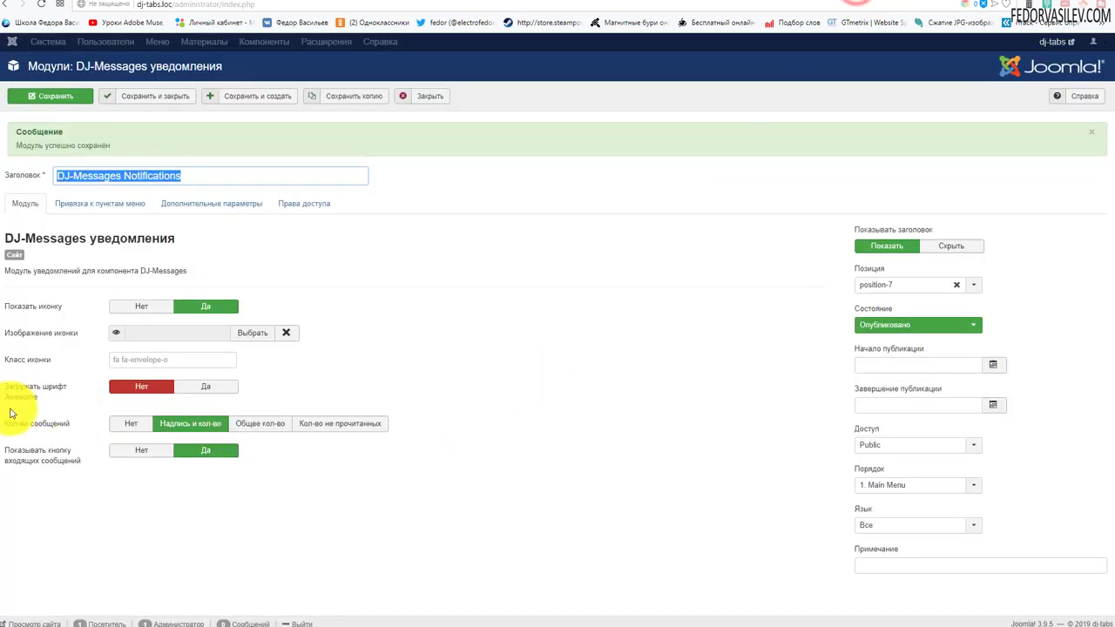
left_click(15, 399)
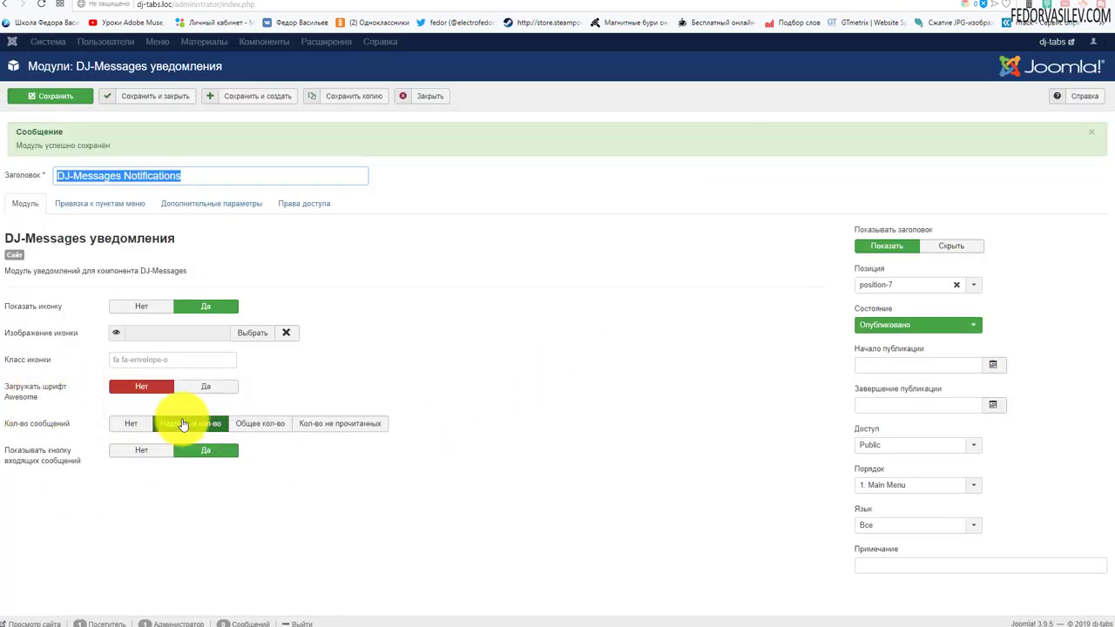
left_click(198, 392)
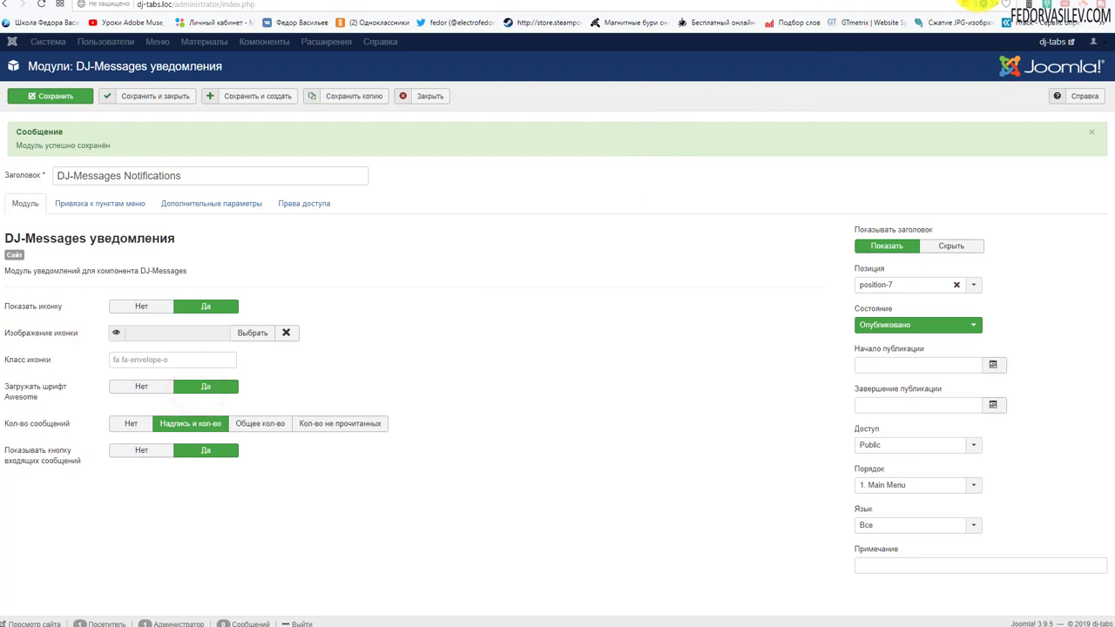
Open the icon library on the Font Awesome site and copy the HTML code of the solid angle-double-right icon
left_click(982, 3)
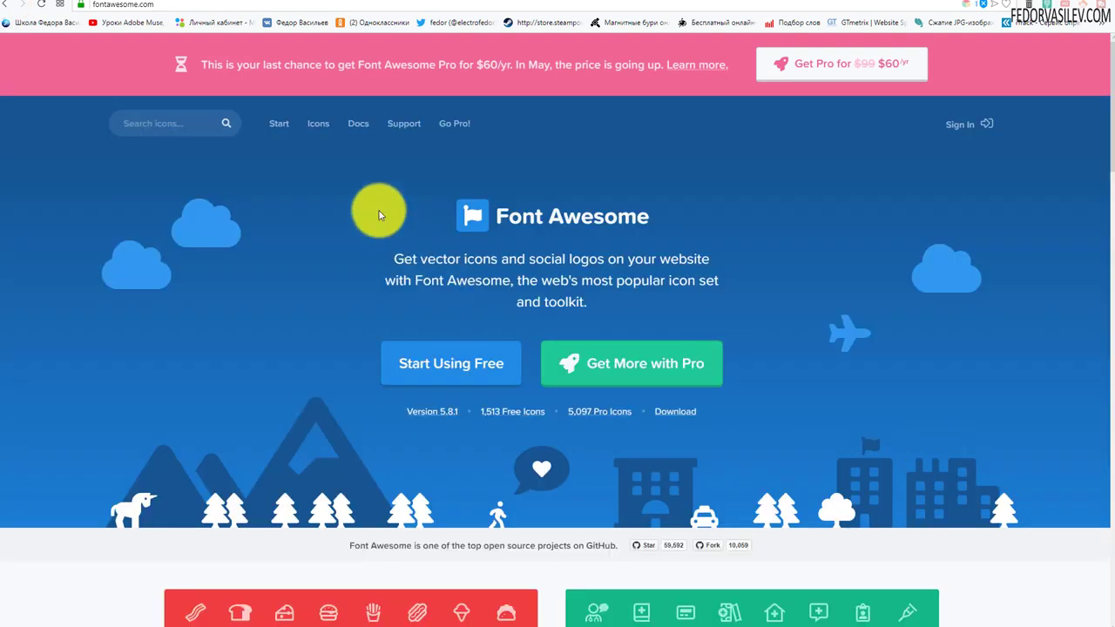
left_click(322, 124)
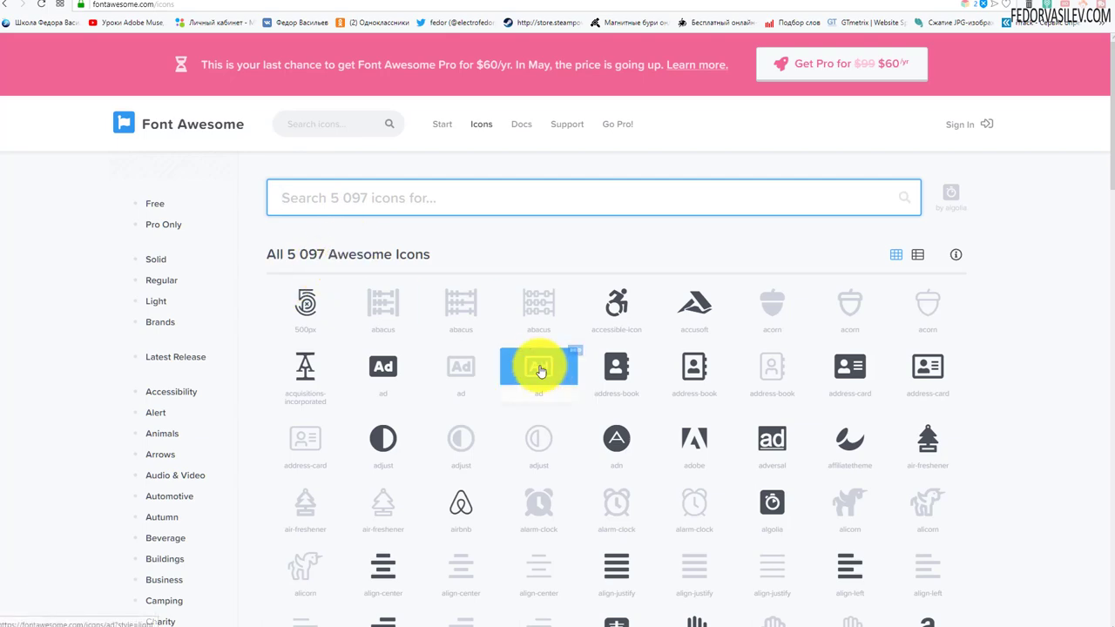
scroll(532, 362, "down", 7)
scroll(524, 356, "up", 1)
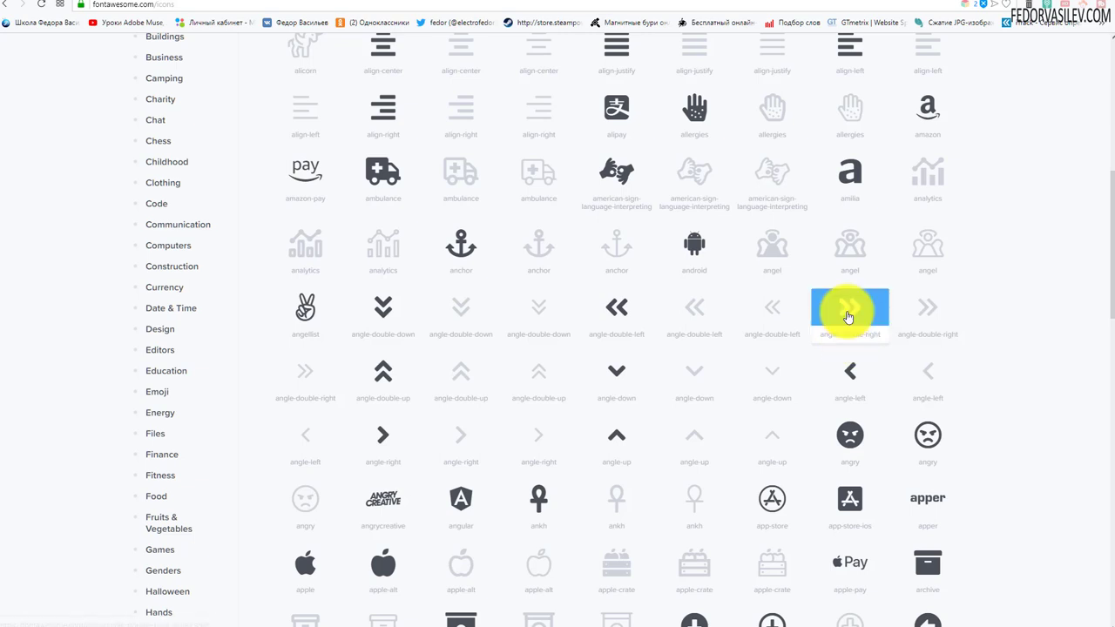
left_click(848, 312)
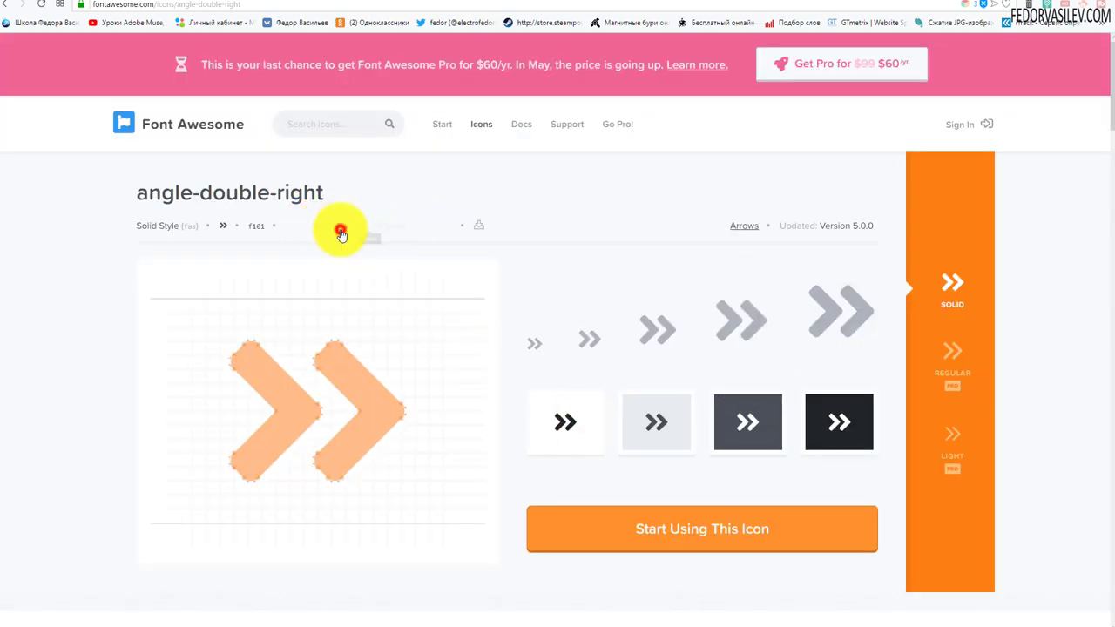
left_click(340, 233)
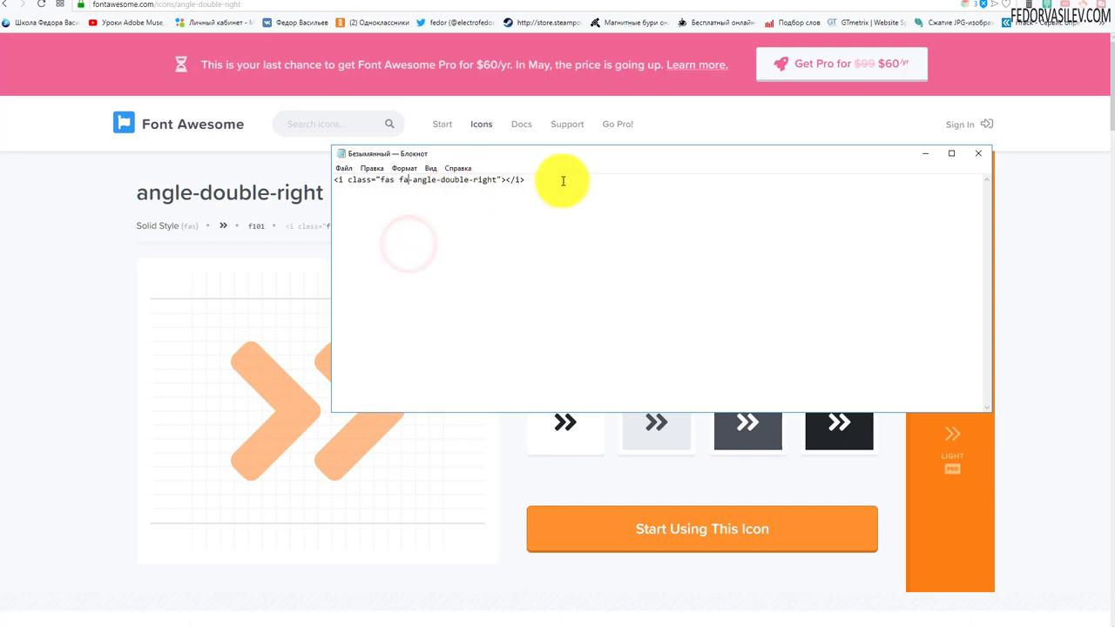
In Notepad, trim the pasted icon code down to the class name fa-angle-double-right
left_click_drag(561, 153, 508, 201)
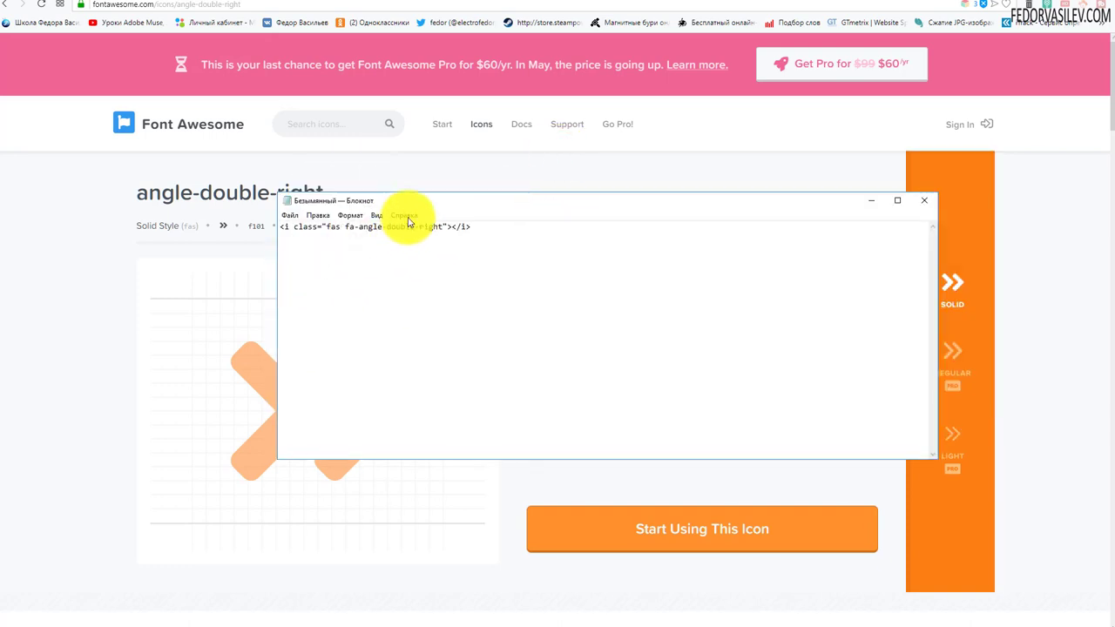
left_click_drag(477, 228, 250, 232)
left_click(462, 231)
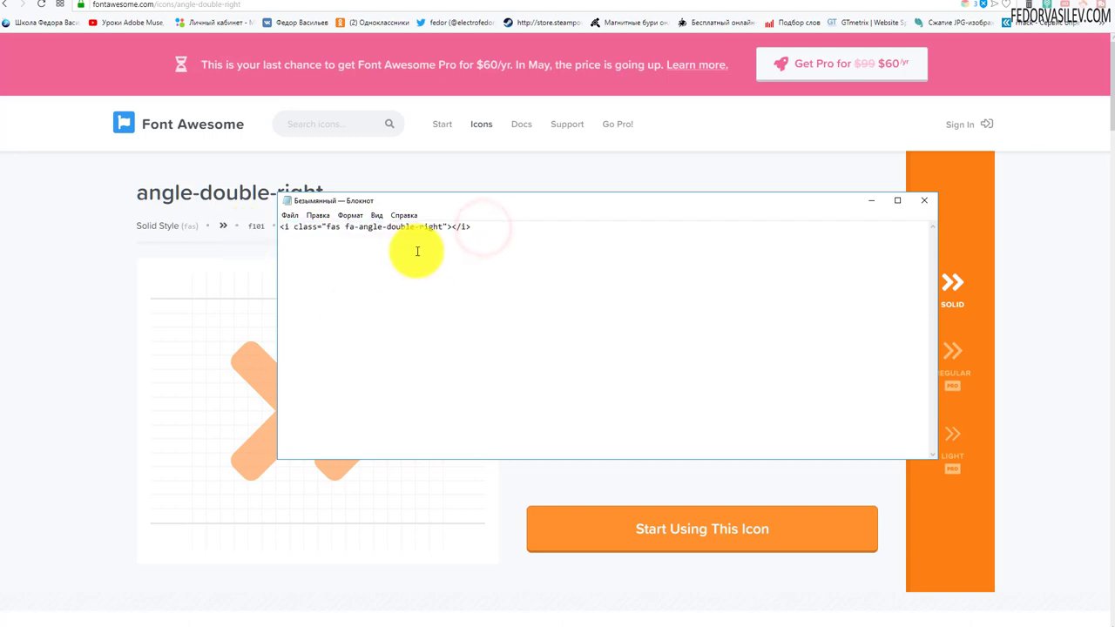
left_click_drag(442, 226, 281, 228)
left_click(473, 226)
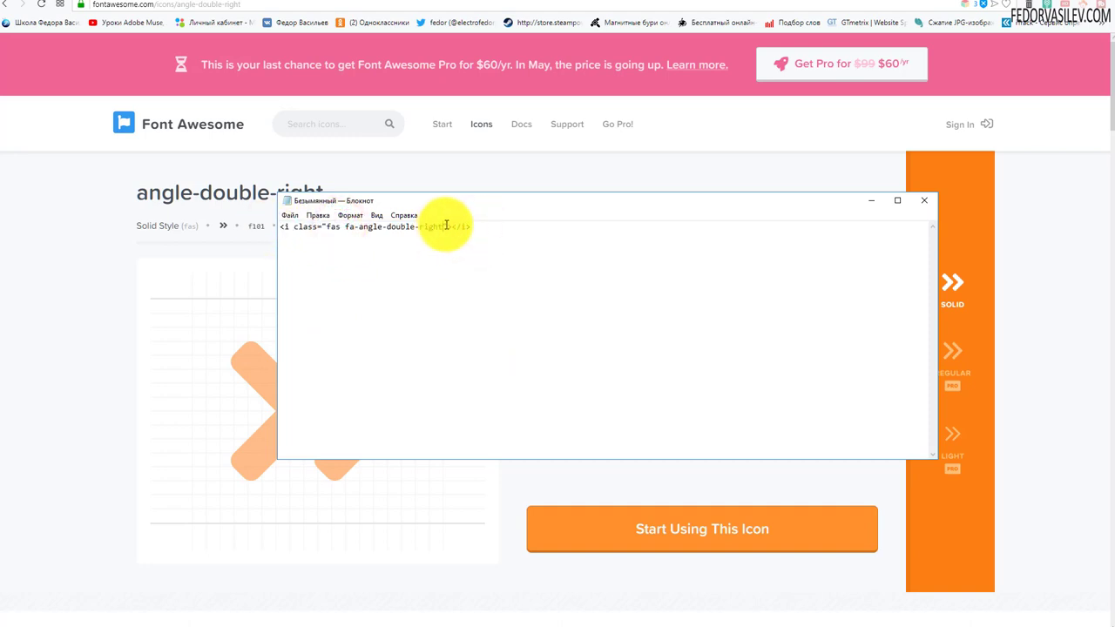
left_click_drag(443, 226, 486, 229)
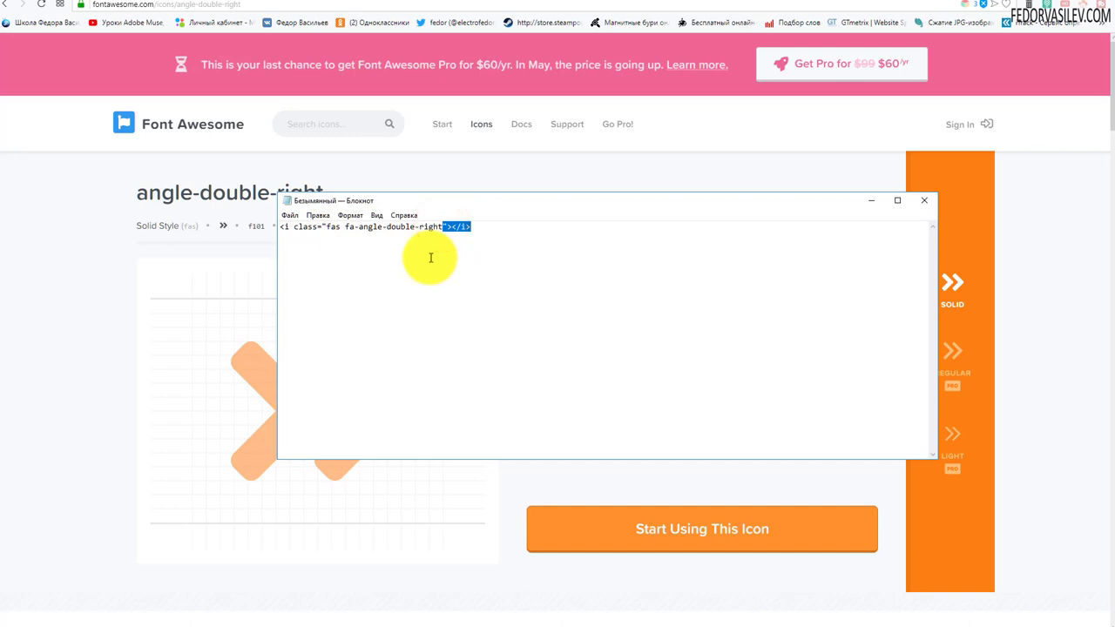
key("Delete")
left_click_drag(342, 226, 289, 227)
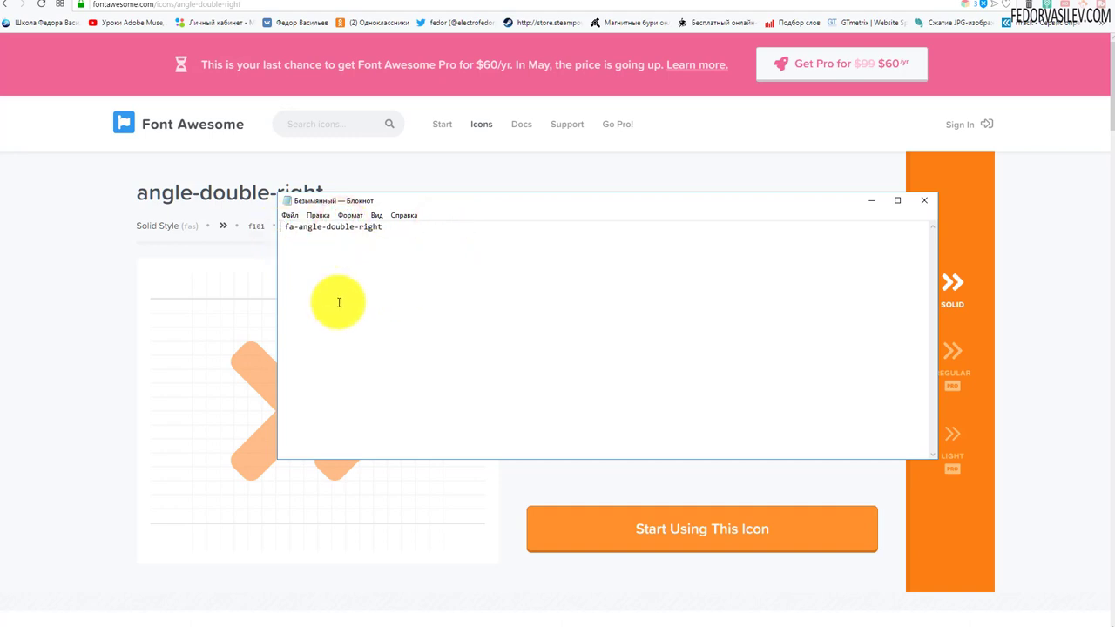
left_click(288, 226)
key("Delete")
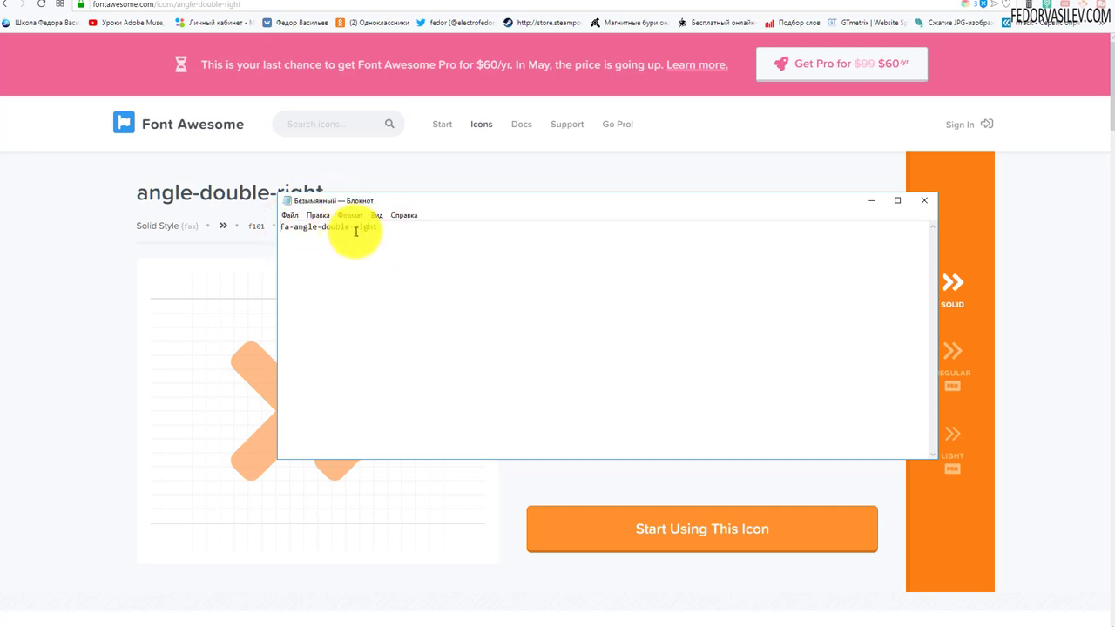
Copy the trimmed class name and paste it into Класс иконки in the Joomla notifications module settings
double_click(366, 226)
key("ctrl+c")
left_click(318, 215)
left_click(373, 260)
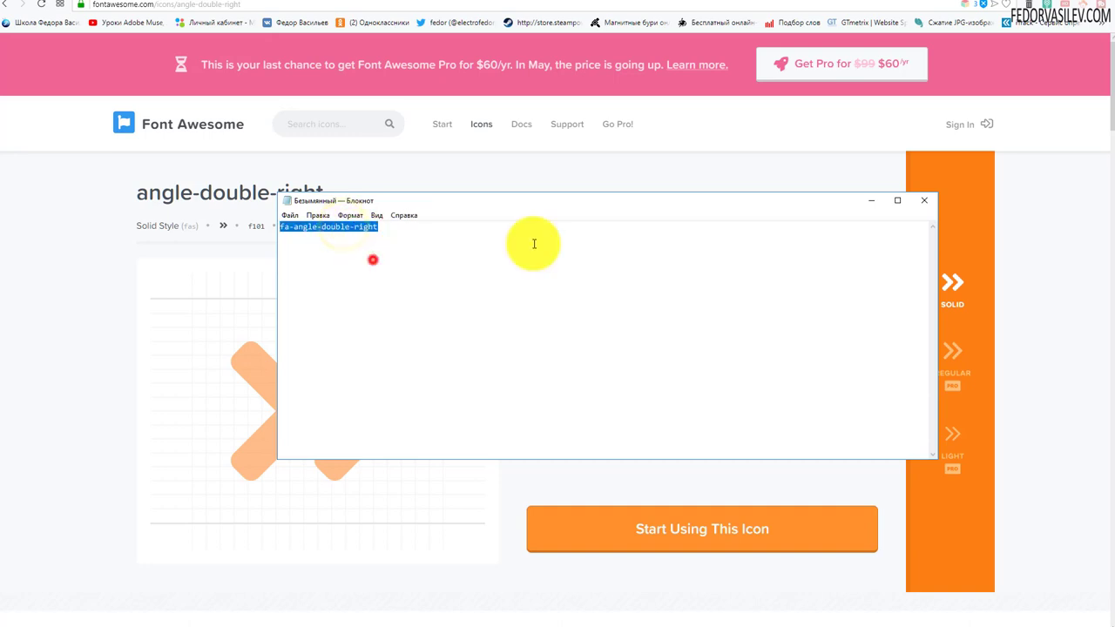
key("alt+Tab")
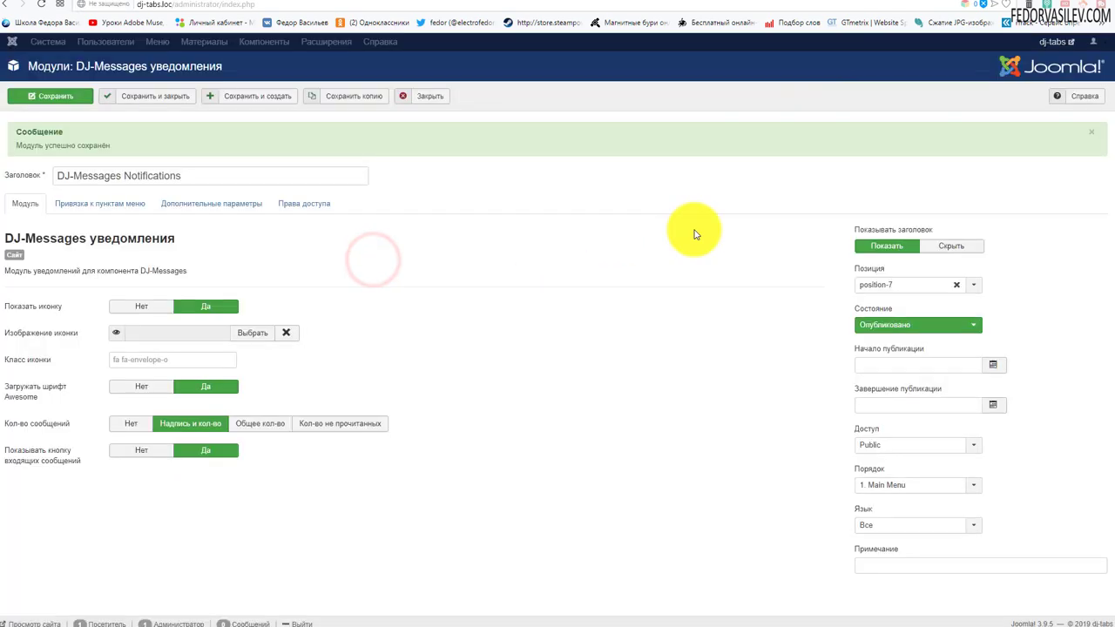
right_click(183, 361)
left_click(200, 448)
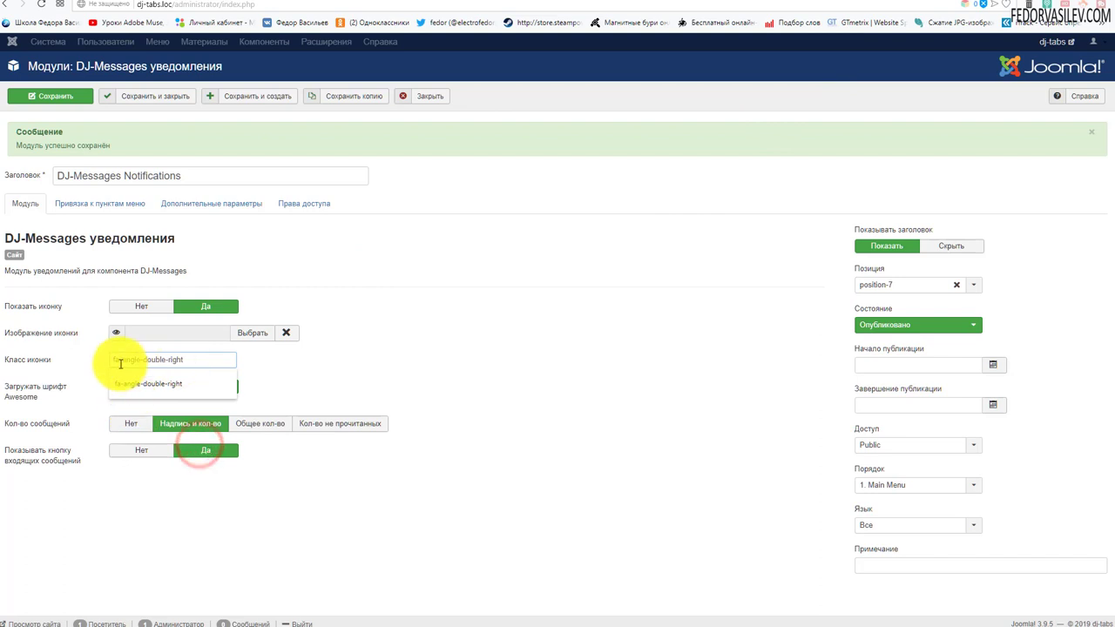
Add the fa prefix so that Класс иконки reads fa fa-angle-double-right, and save the module
left_click(114, 360)
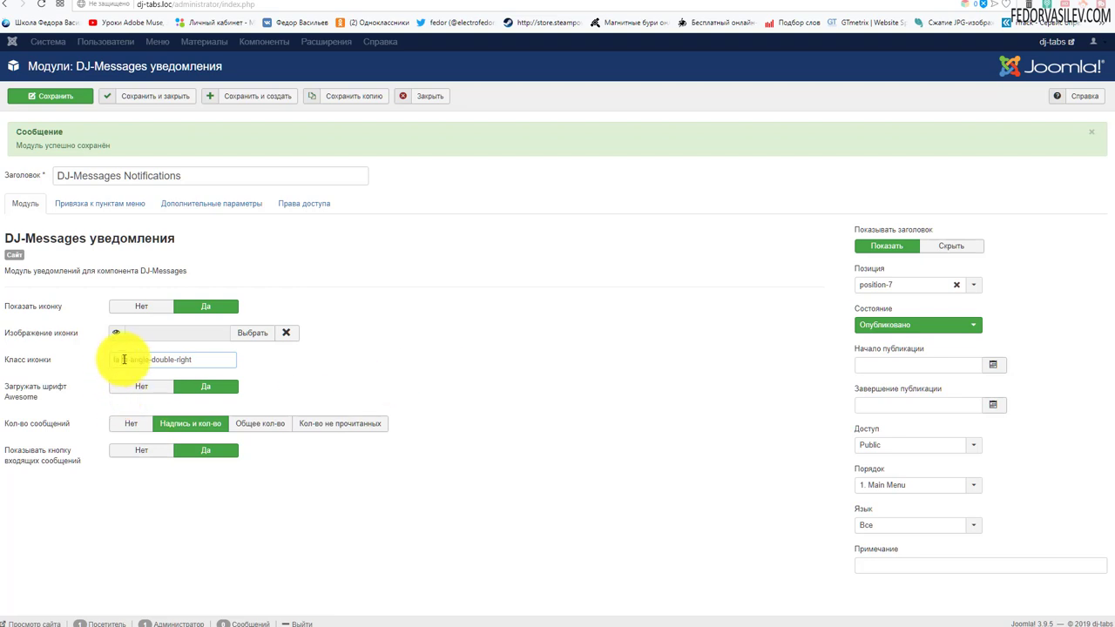
left_click_drag(136, 359, 82, 356)
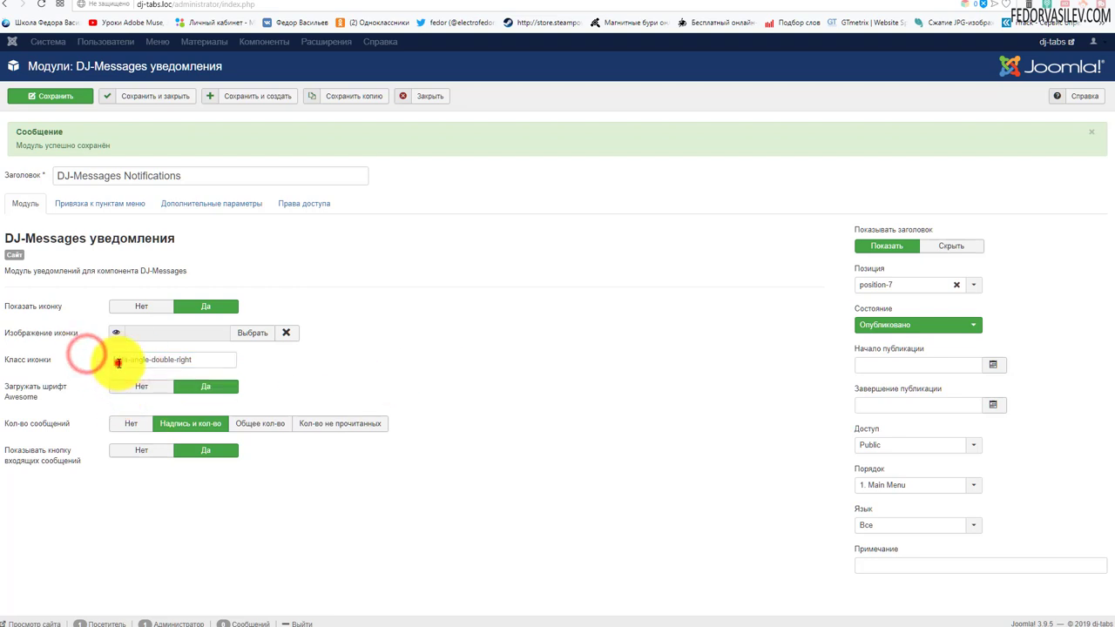
left_click(118, 363)
left_click(291, 366)
left_click_drag(203, 365, 131, 362)
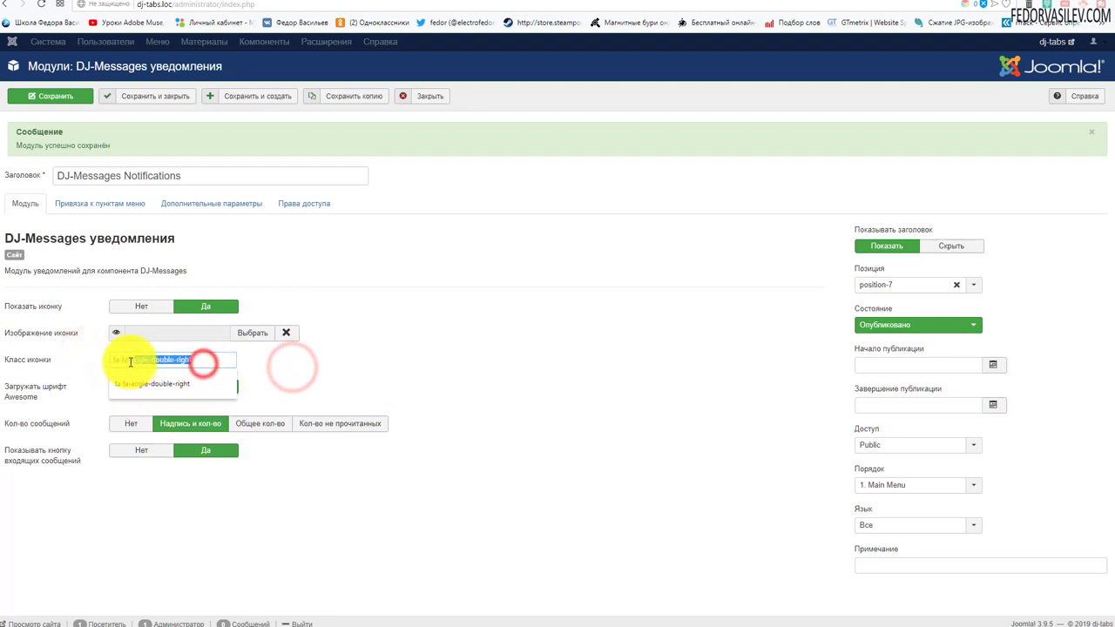
left_click(453, 381)
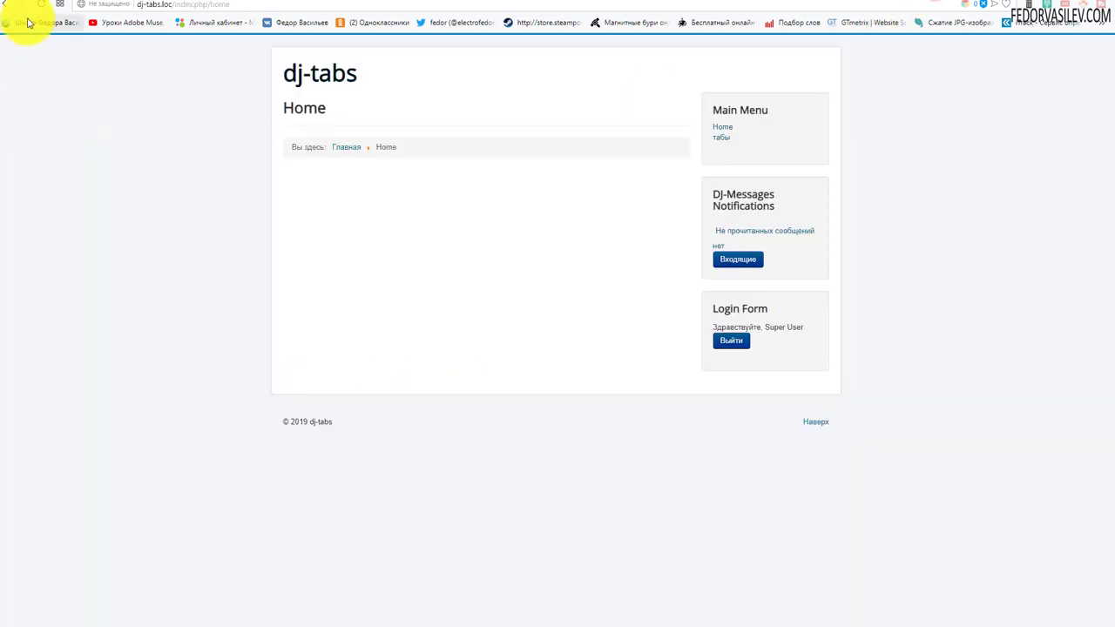
Reload the site's Home page to check the notifications icon, then review the module's menu assignment and additional parameters and close it
left_click(41, 9)
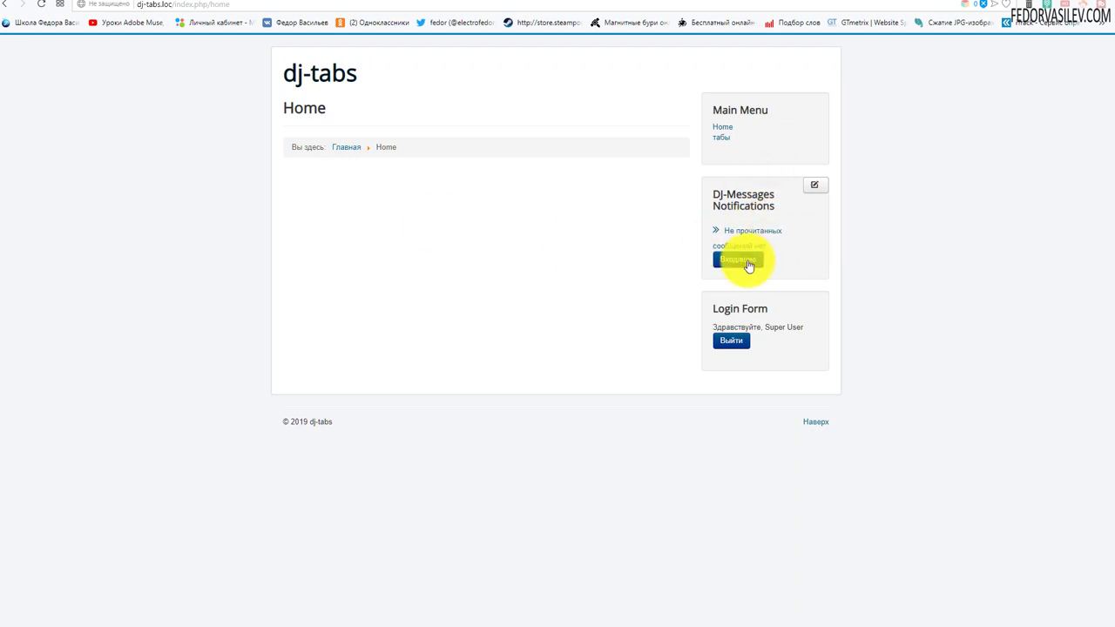
left_click(884, 3)
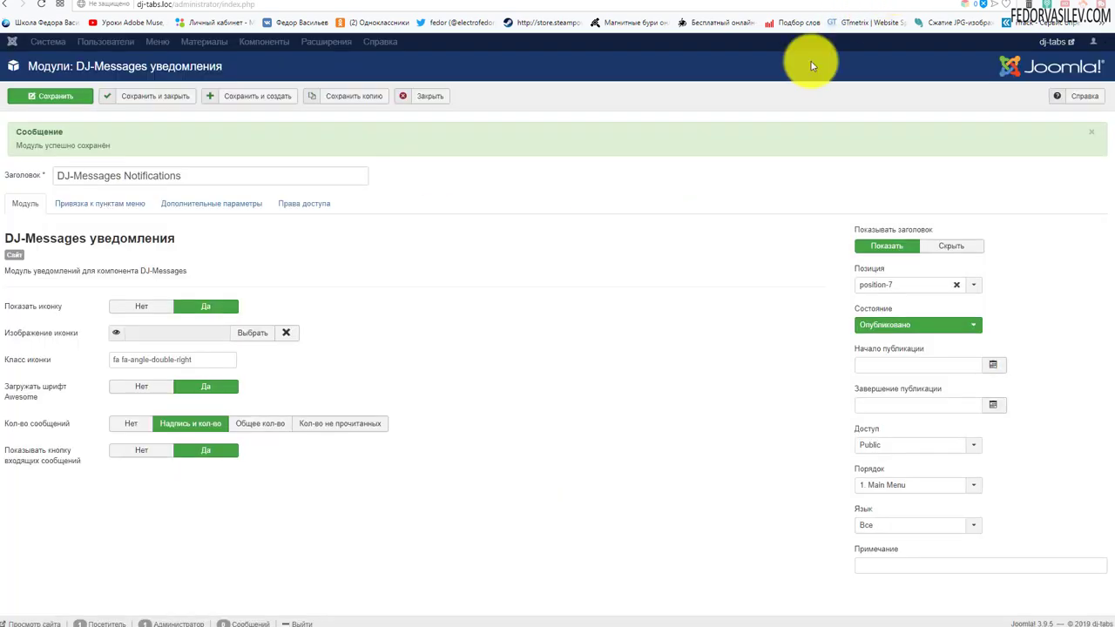
left_click(87, 204)
left_click(245, 202)
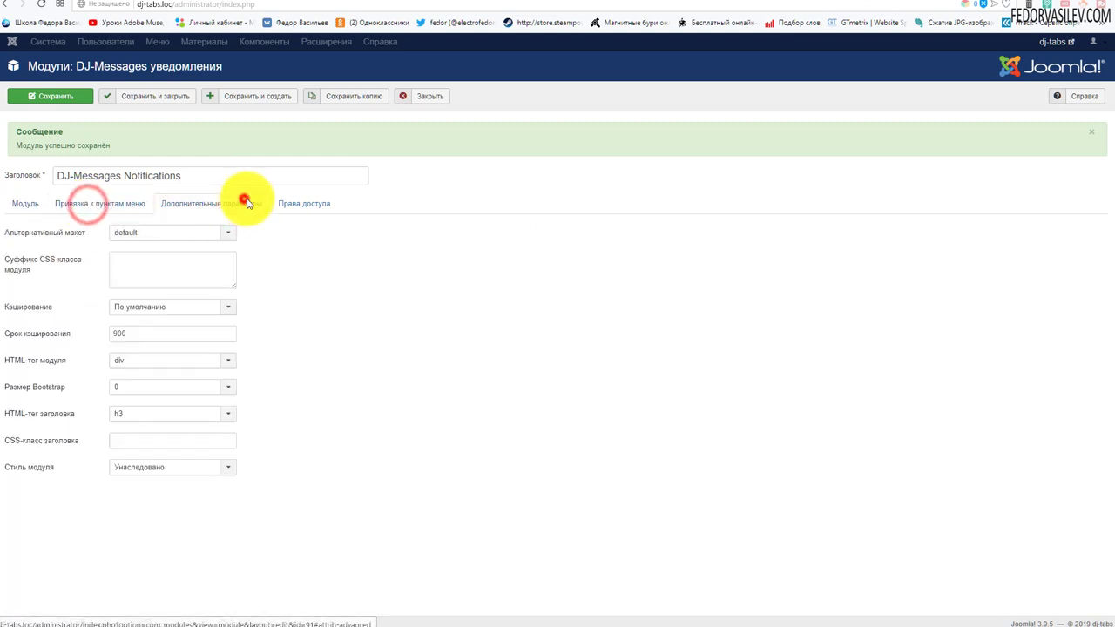
left_click(411, 96)
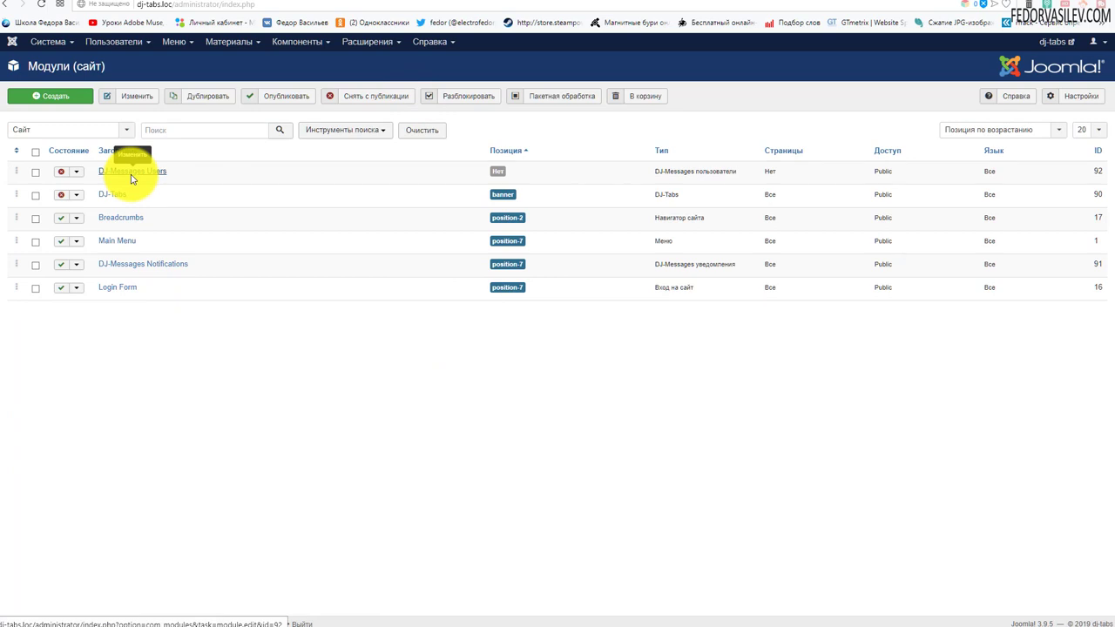
Open the DJ-Messages Users module and set its Состояние to Опубликовано and its Позиция to Right [position-7]
left_click(149, 172)
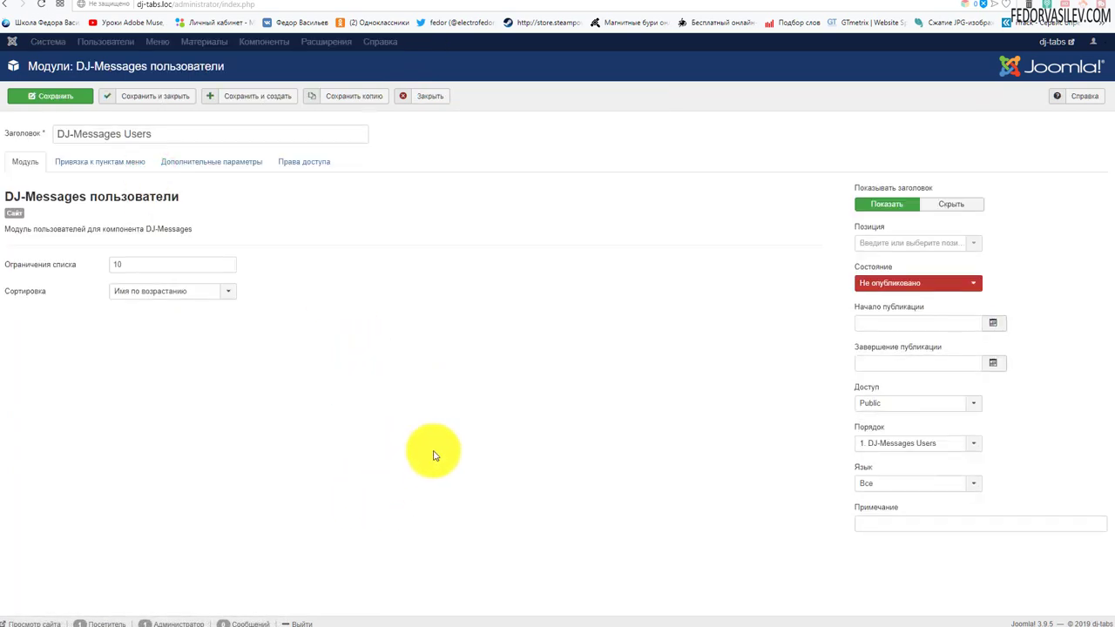
left_click(901, 285)
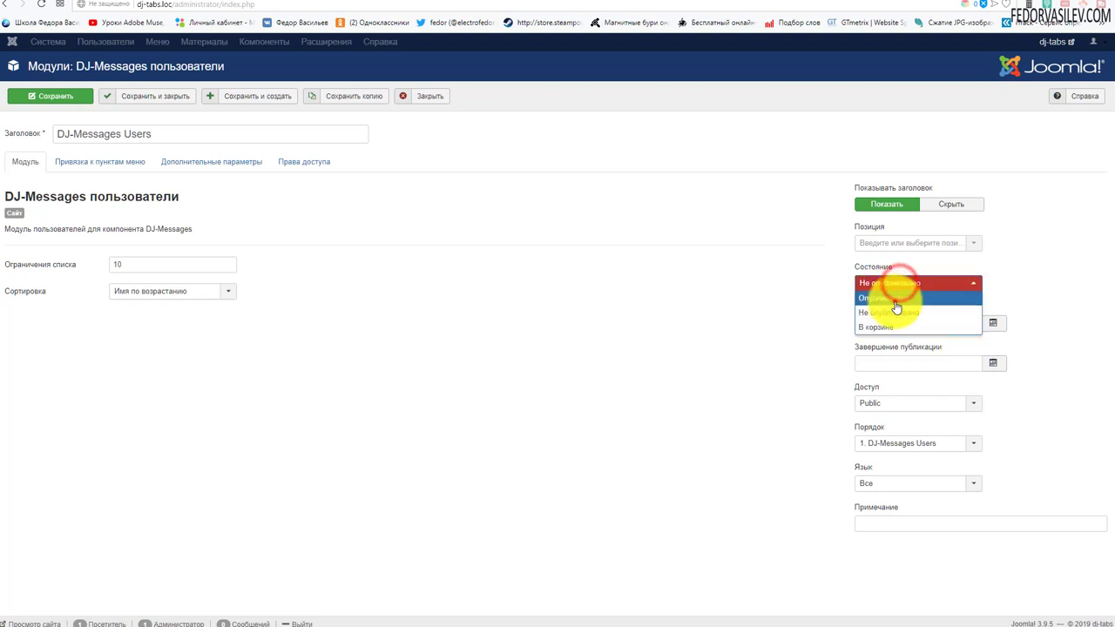
left_click(893, 298)
left_click(974, 243)
left_click_drag(977, 299, 978, 343)
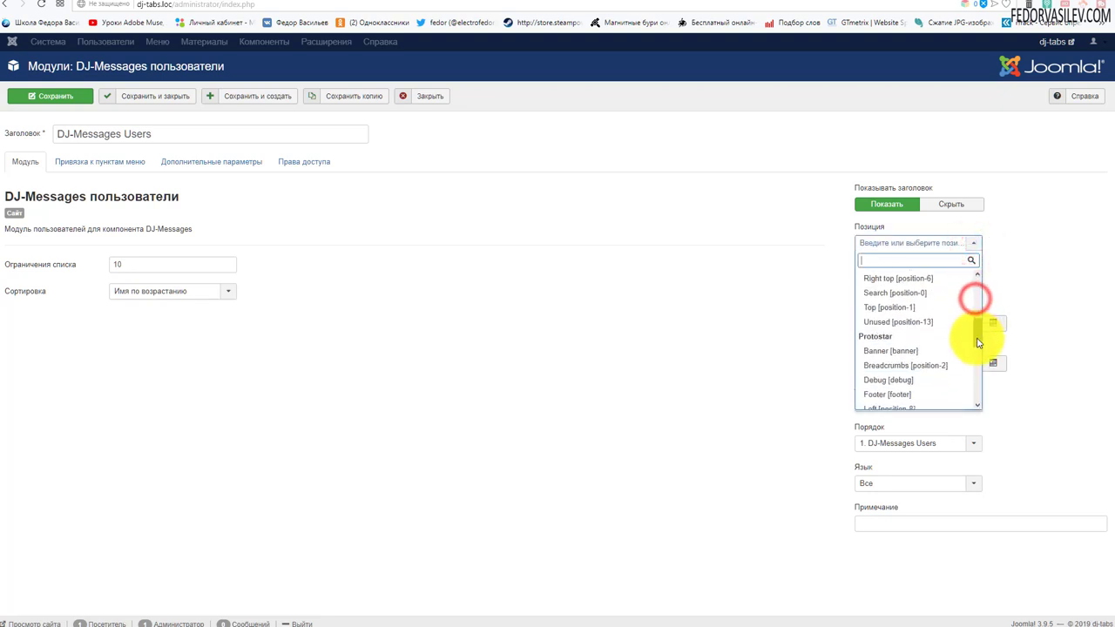
scroll(952, 357, "down", 1)
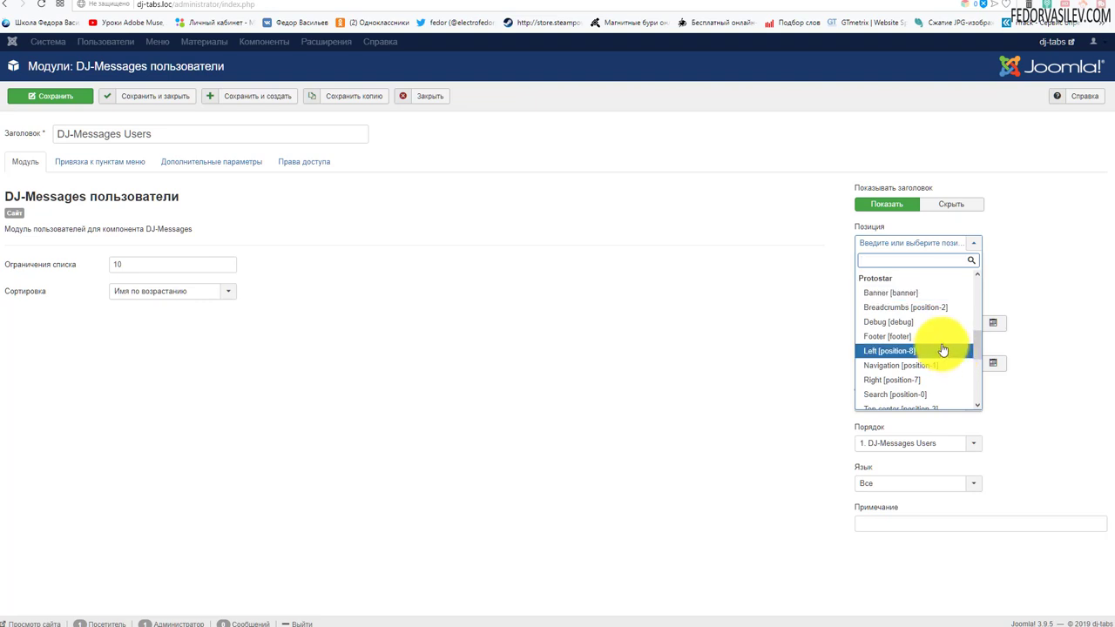
left_click(902, 380)
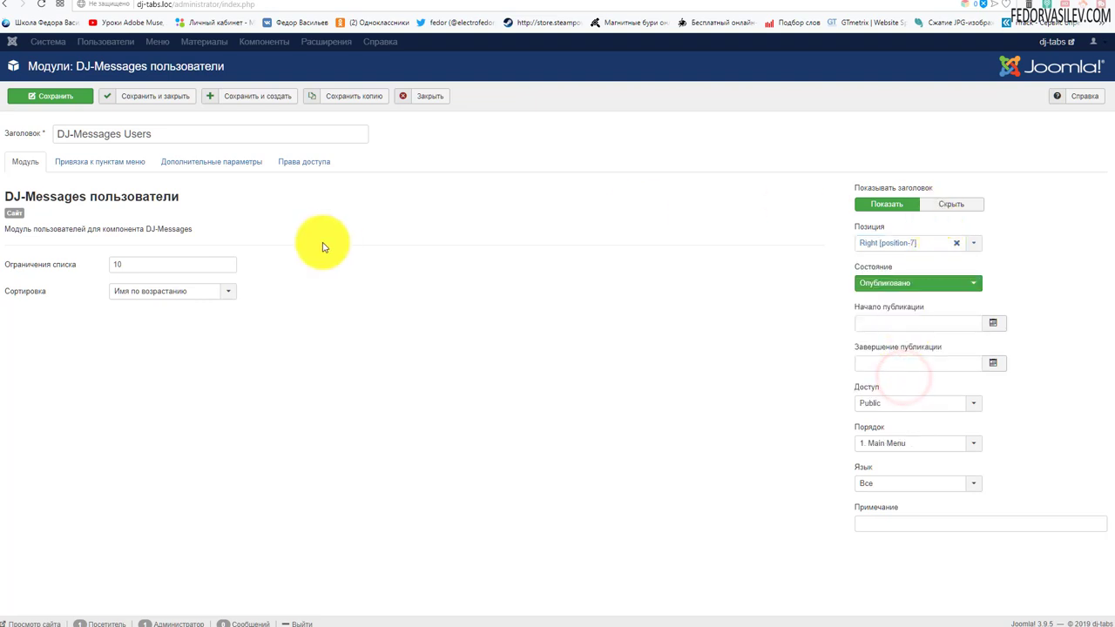
Set Привязка модуля of the DJ-Messages Users module to На всех страницах
left_click(125, 167)
left_click(130, 190)
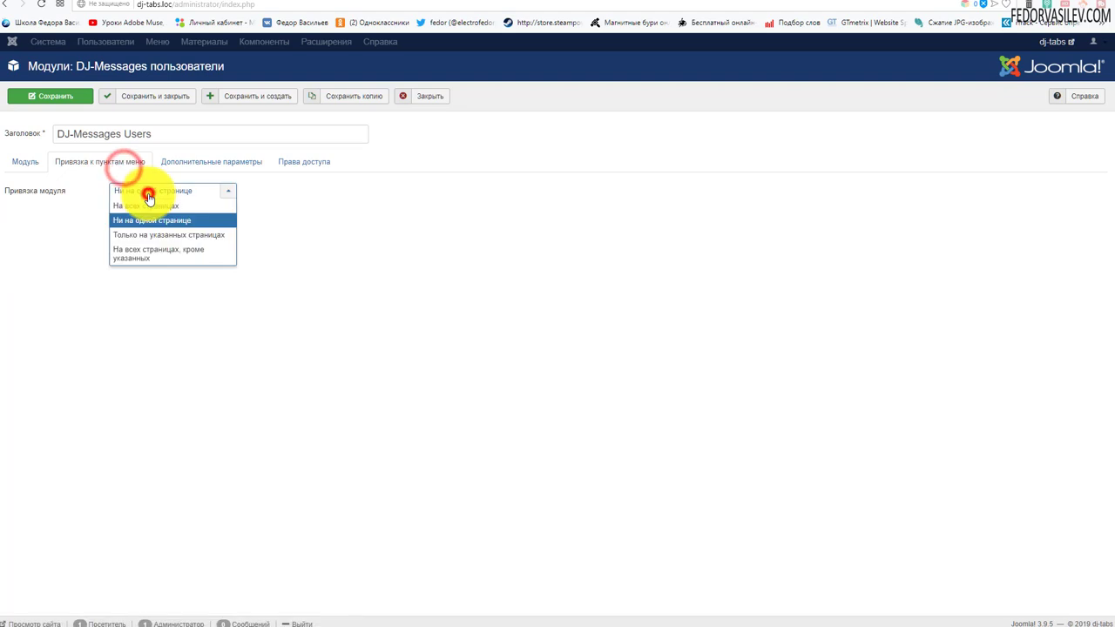
left_click(155, 206)
Review the users module's additional parameters, list limit and Сортировка options, and save and close it
left_click(195, 165)
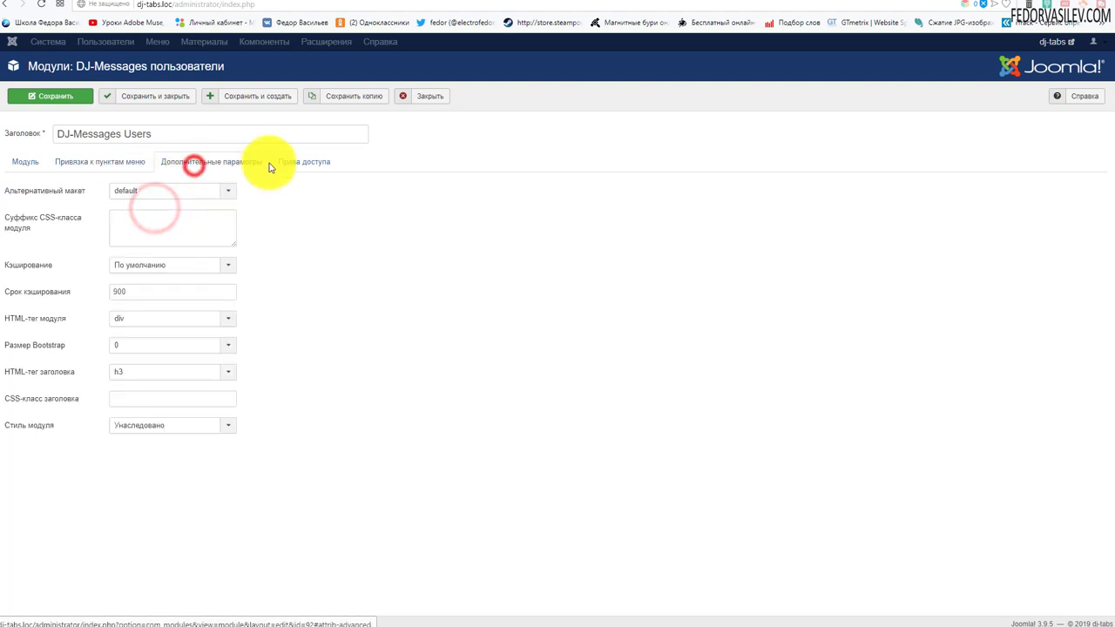
left_click(26, 161)
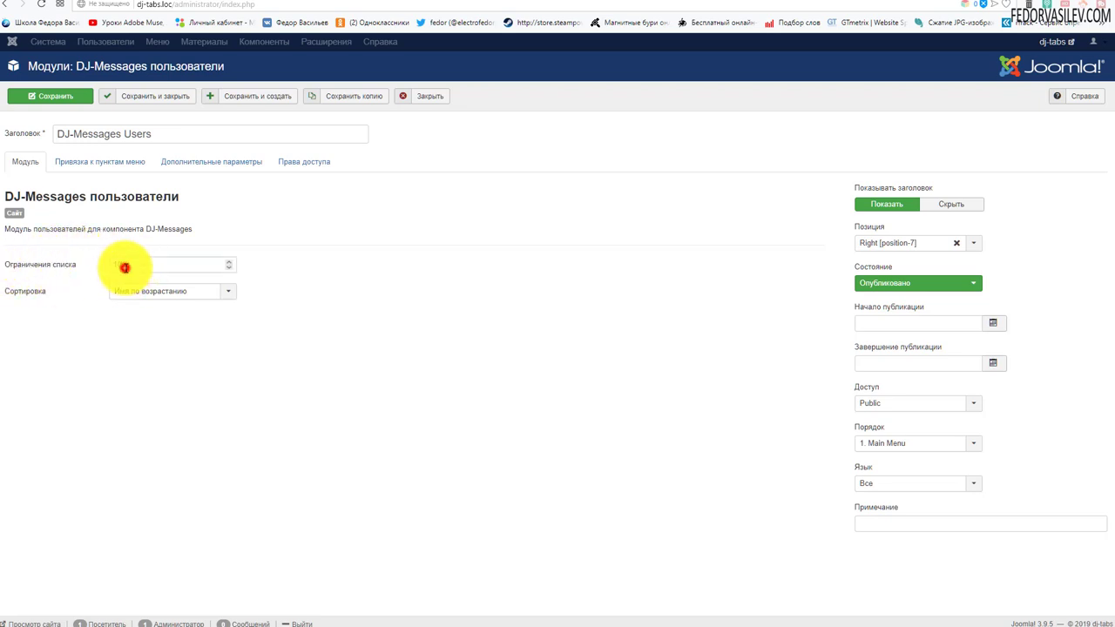
left_click(189, 294)
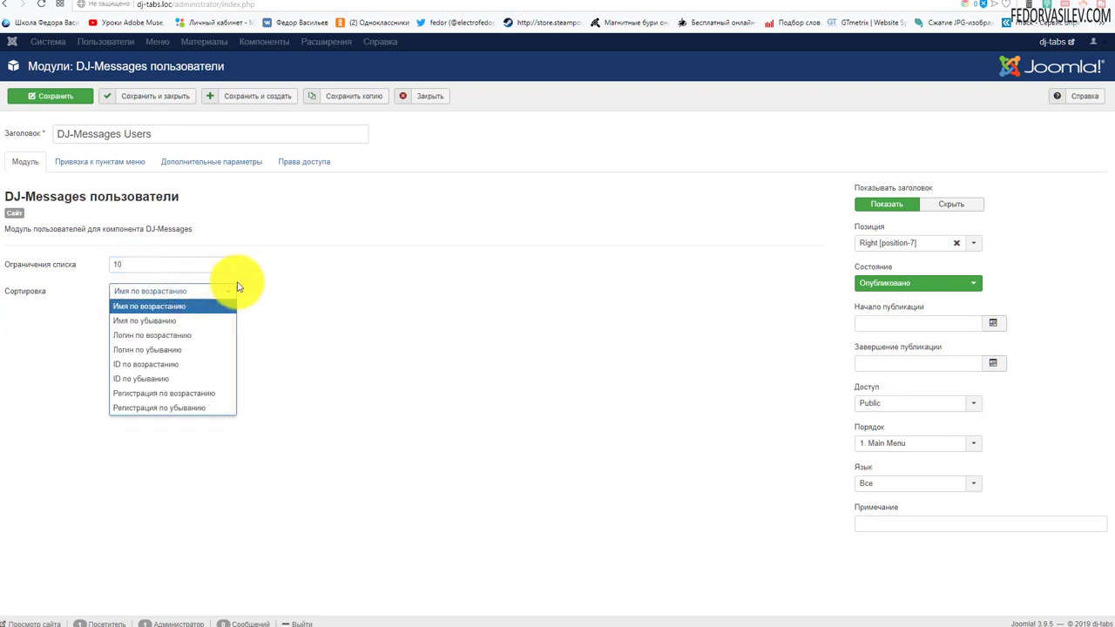
left_click(298, 280)
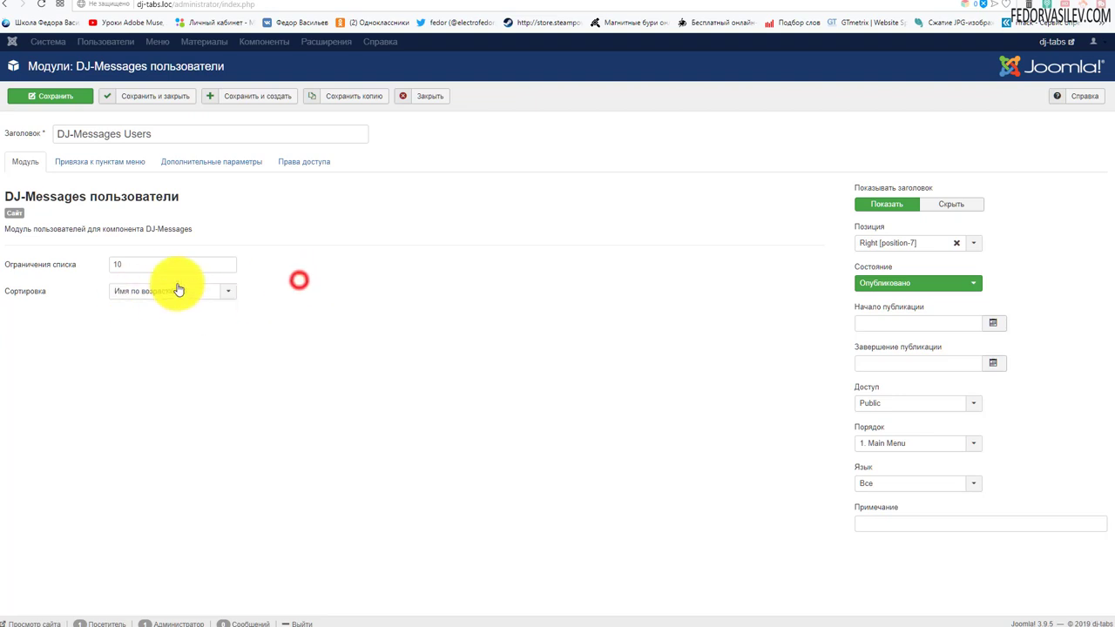
left_click(150, 96)
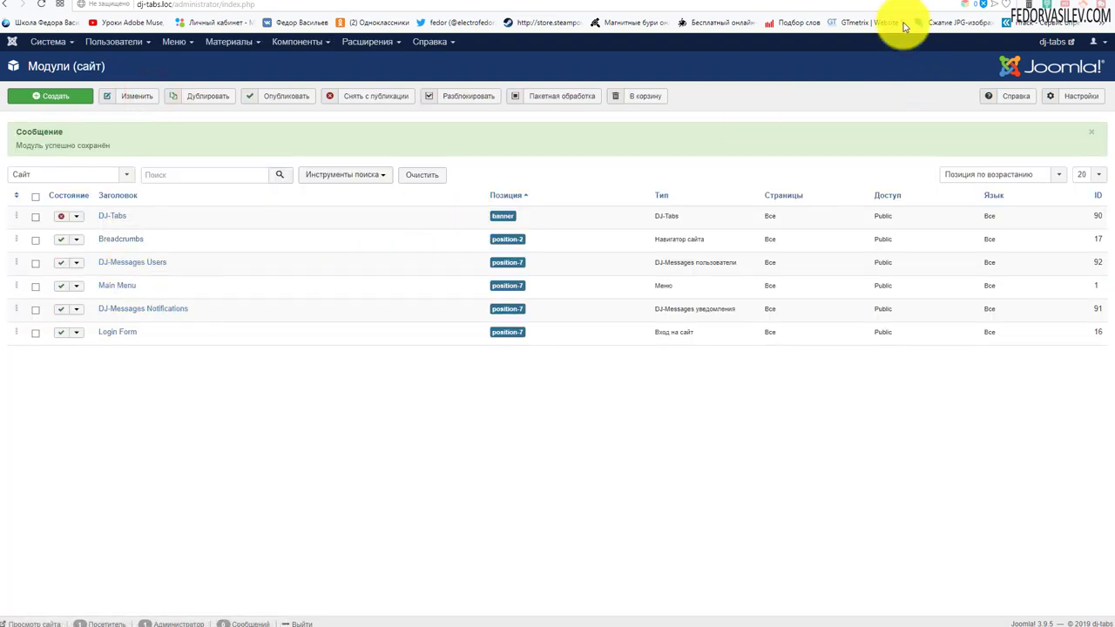
Reload the site's Home page and check how the DJ-Messages Users module is displayed
left_click(930, 5)
left_click(41, 6)
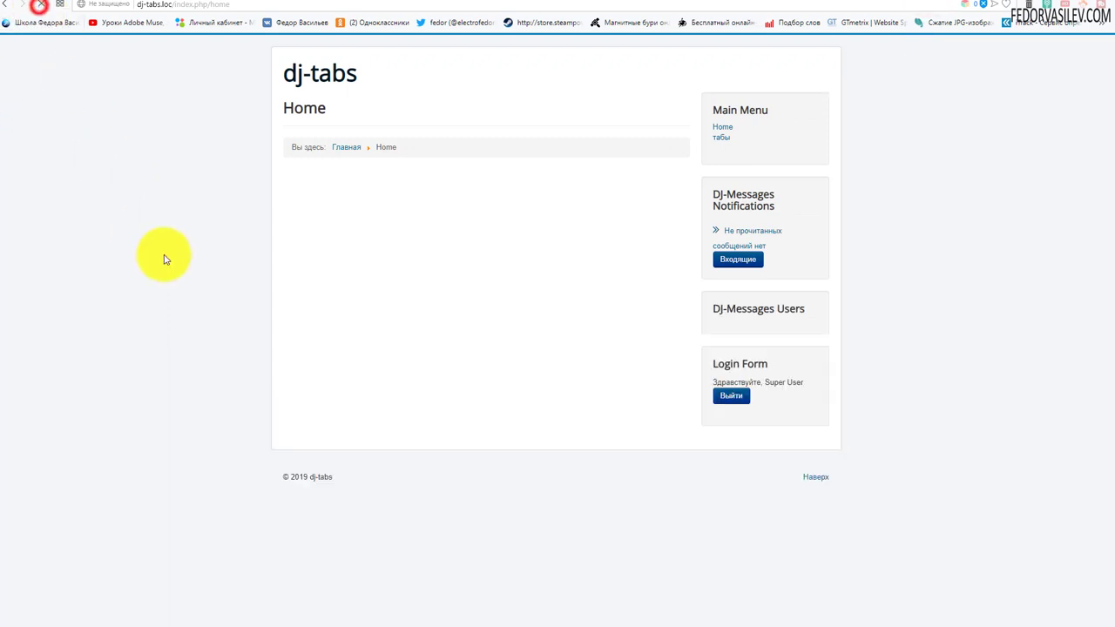
left_click_drag(710, 311, 796, 306)
left_click(634, 317)
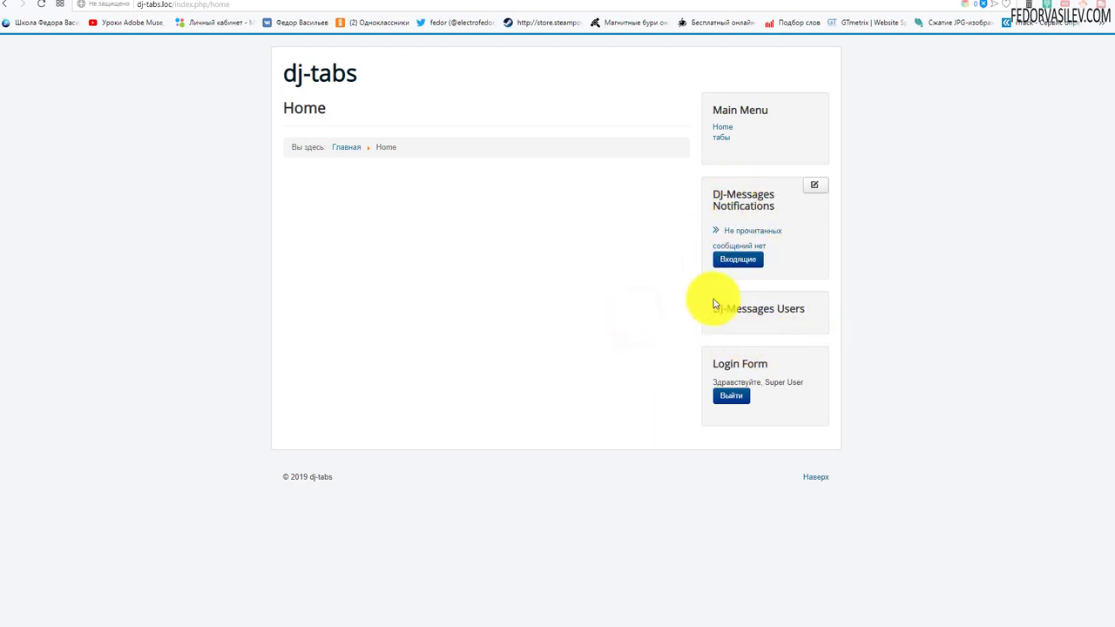
Check the DJ-Messages Users module, and open the inbox from the DJ-Messages Notifications module's unread-messages link
left_click_drag(716, 310, 807, 315)
left_click(575, 329)
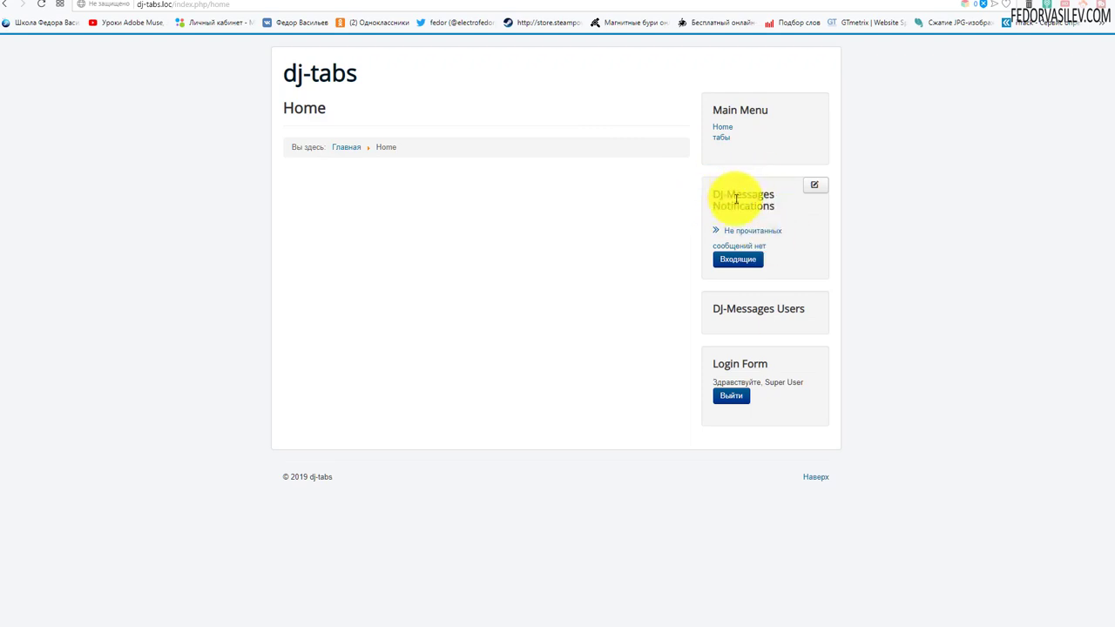
left_click(758, 231)
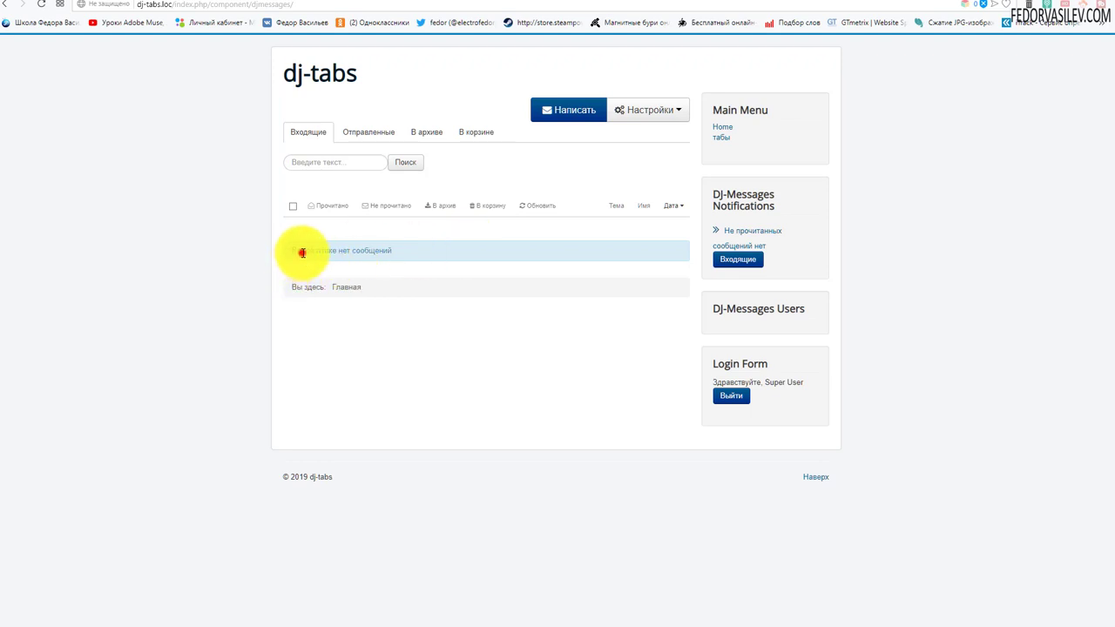
left_click_drag(302, 253, 398, 282)
left_click(426, 343)
Look through the Входящие, Отправленные, В архиве and В корзине message folders
left_click(301, 131)
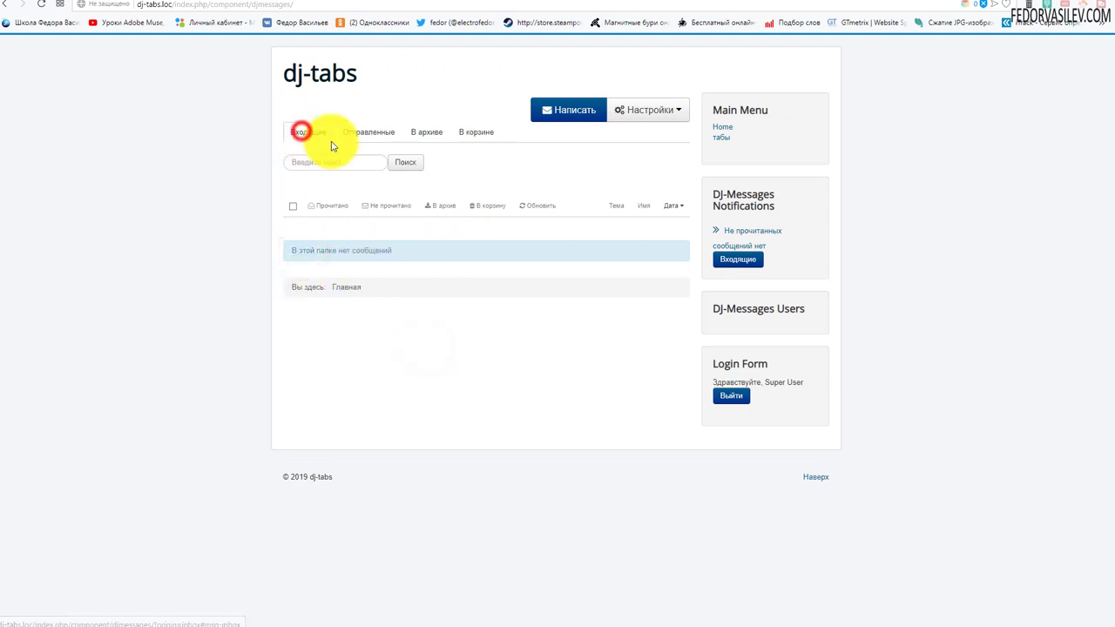
left_click(354, 132)
left_click(428, 133)
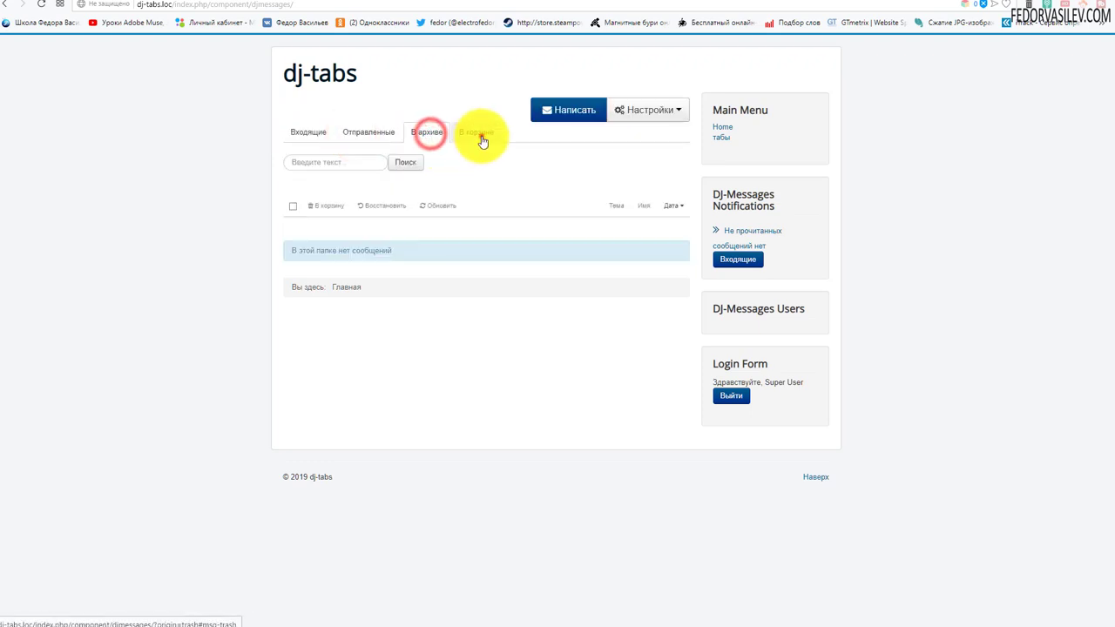
left_click(481, 136)
Disable e-mail notifications in the site's message settings
left_click(650, 113)
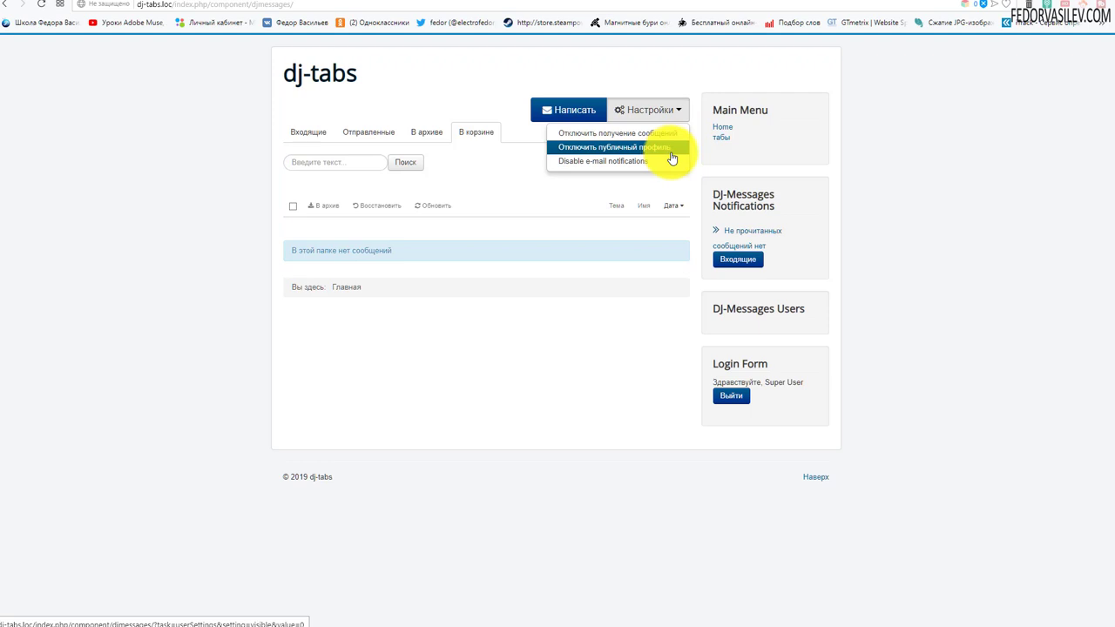
left_click(610, 161)
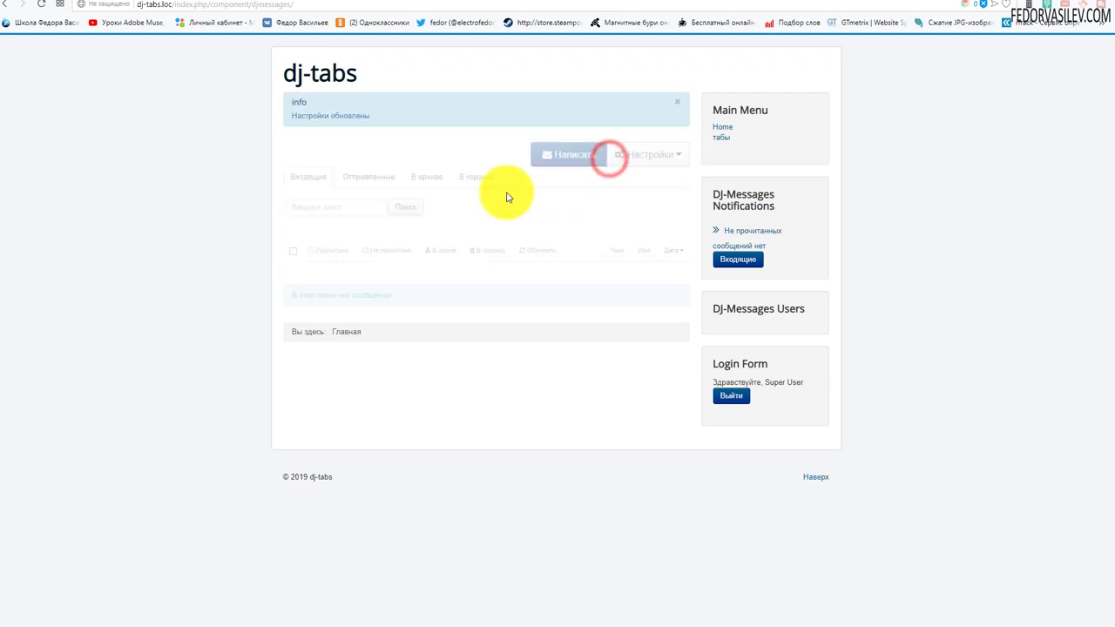
Examine the inbox search field, the Прочитано, Не прочитано and Обновить actions, and the Тема, Имя and Дата sorting
left_click(335, 208)
left_click(506, 207)
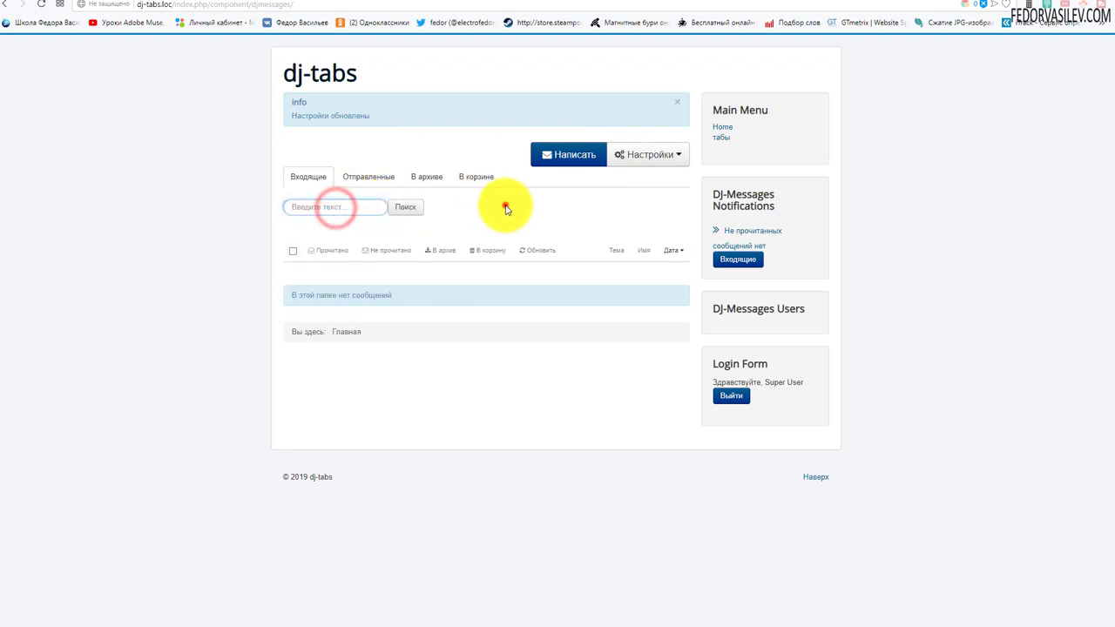
left_click(333, 248)
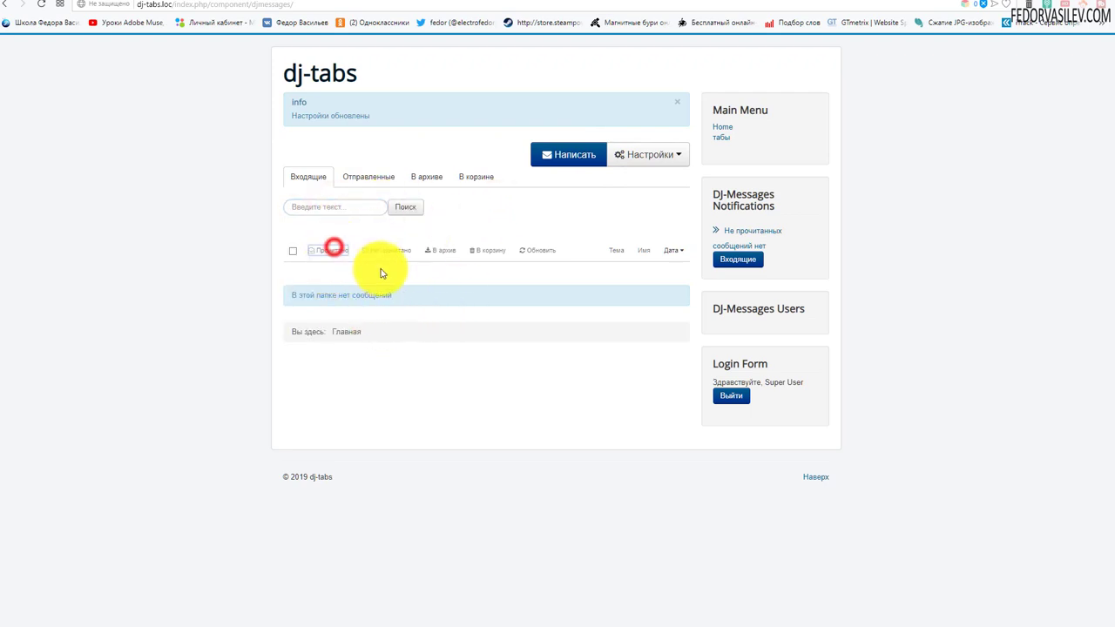
left_click(392, 249)
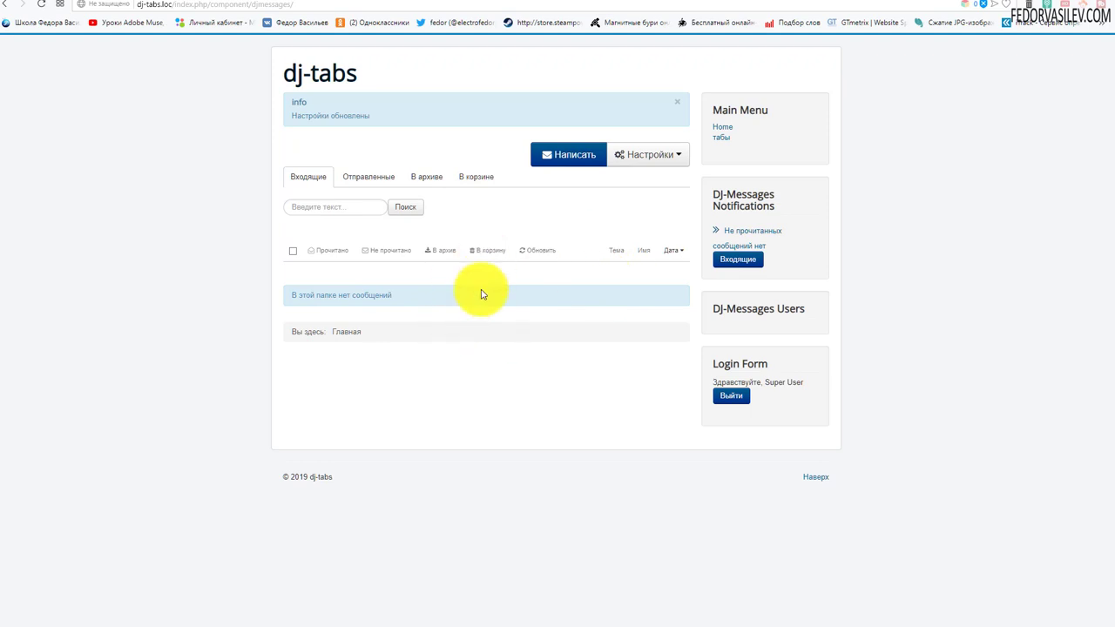
left_click(535, 256)
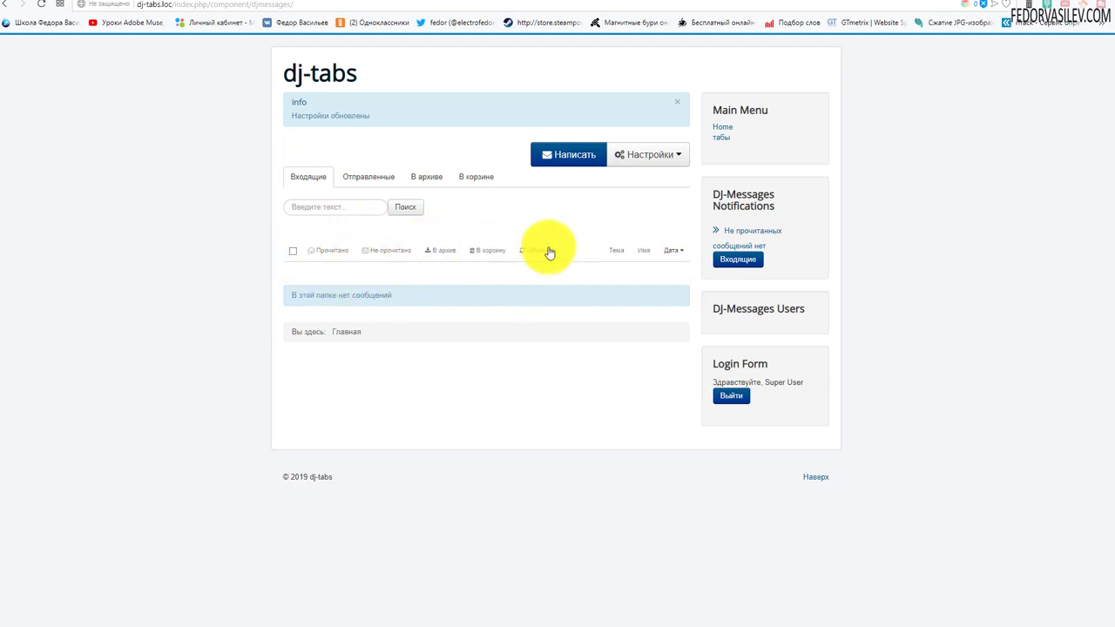
left_click(613, 250)
left_click(648, 250)
left_click(676, 250)
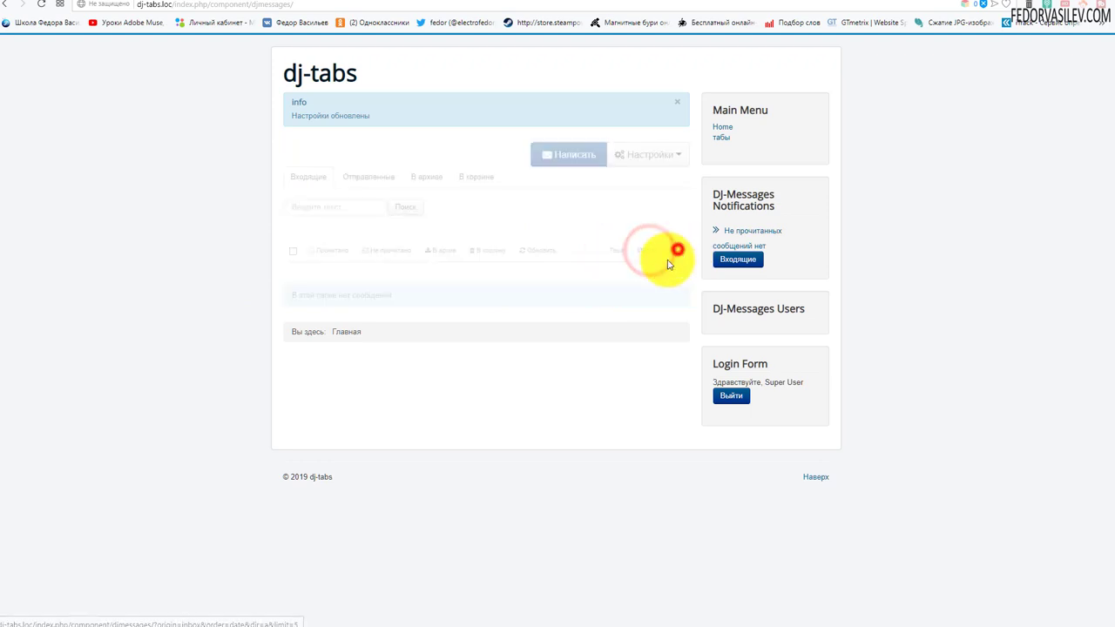
Review the message-receiving, public-profile and e-mail notification options in the inbox's Настройки
left_click(676, 163)
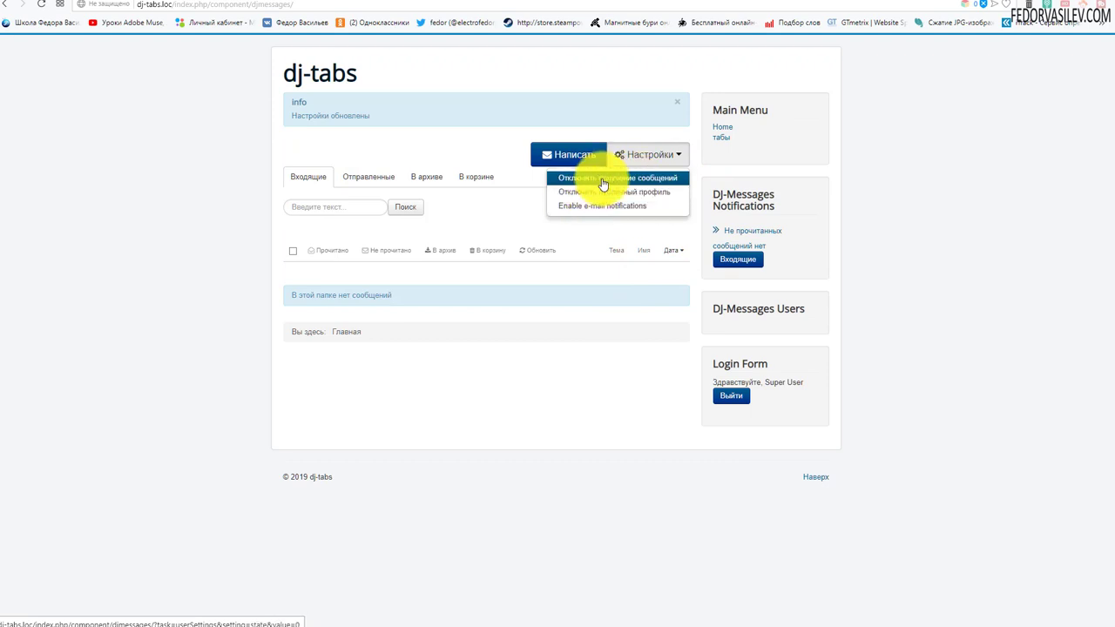
left_click(499, 214)
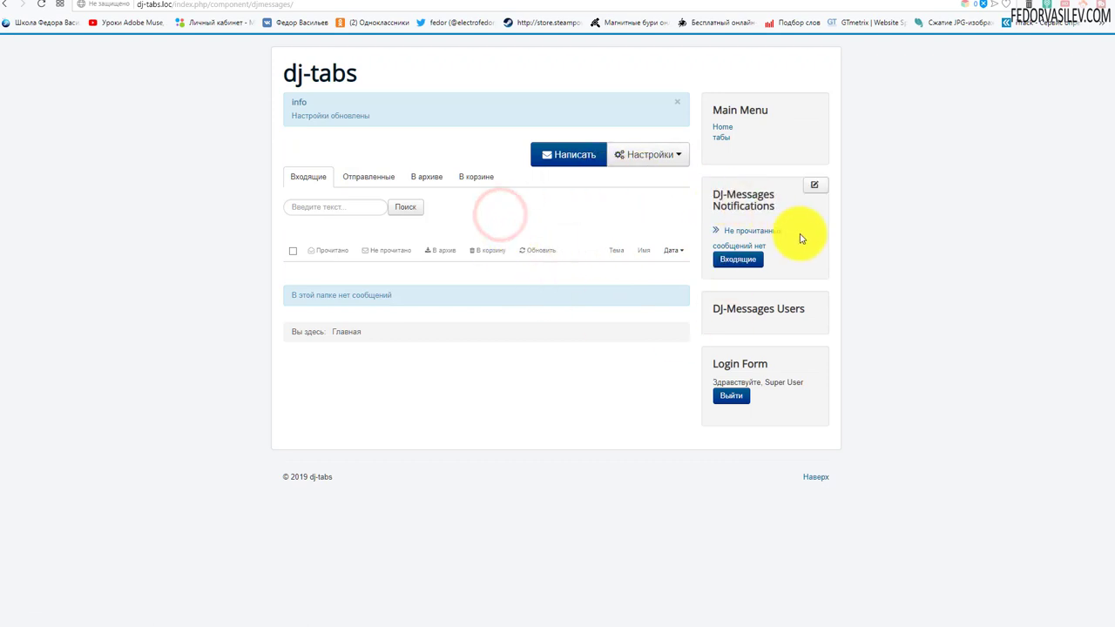
left_click(672, 155)
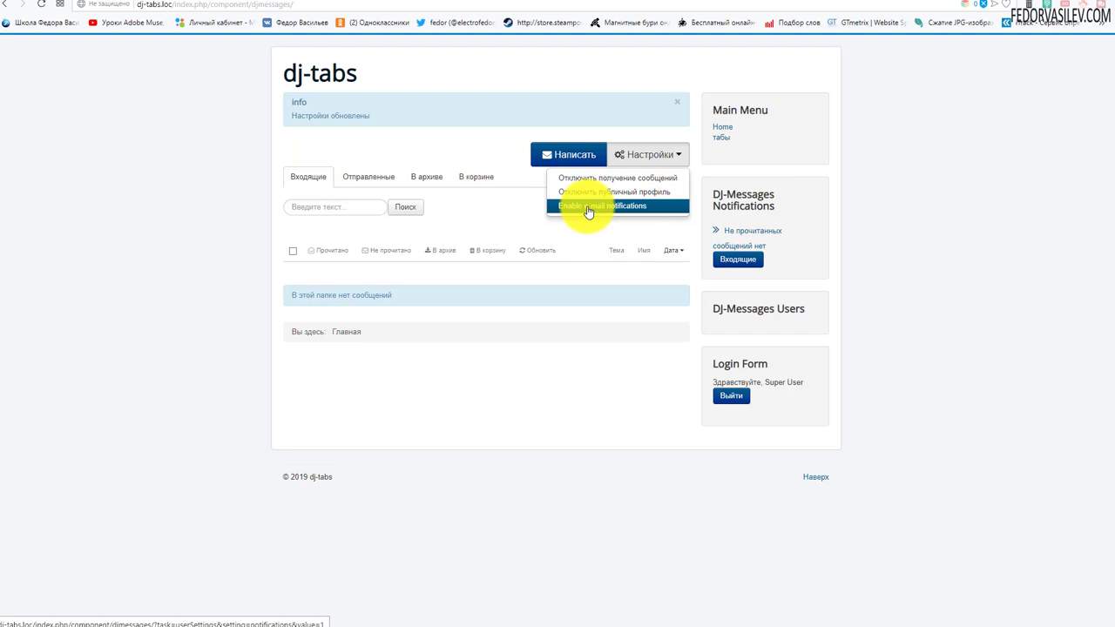
left_click(651, 159)
Switch to the Joomla administrator and open the DJ-Messages Пользователи list to check the Super User's status columns
left_click(891, 5)
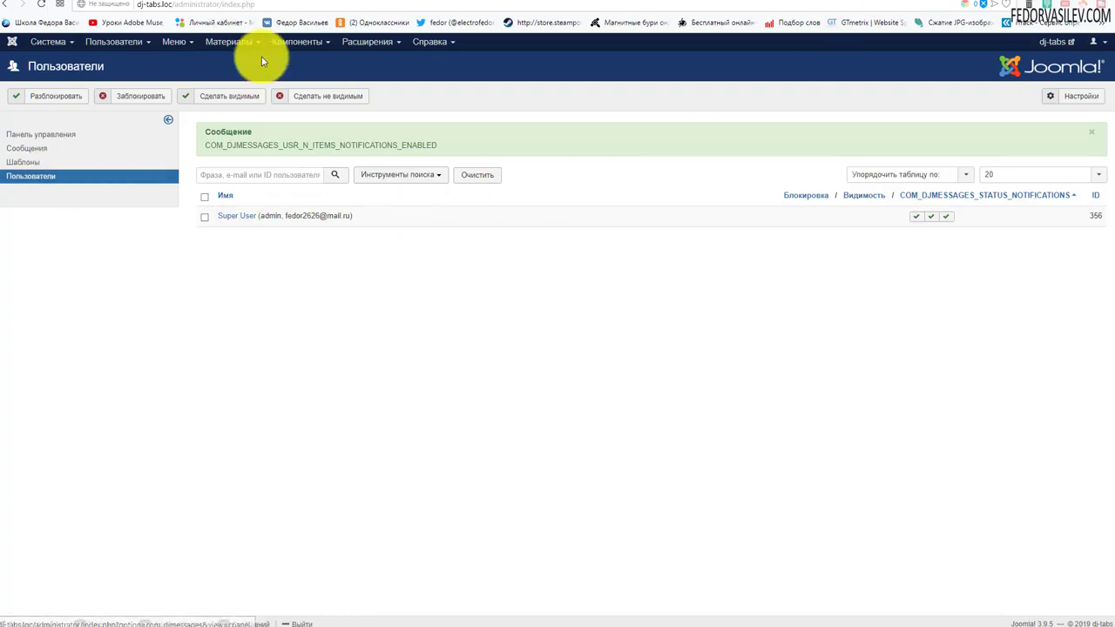
left_click(297, 42)
left_click(299, 61)
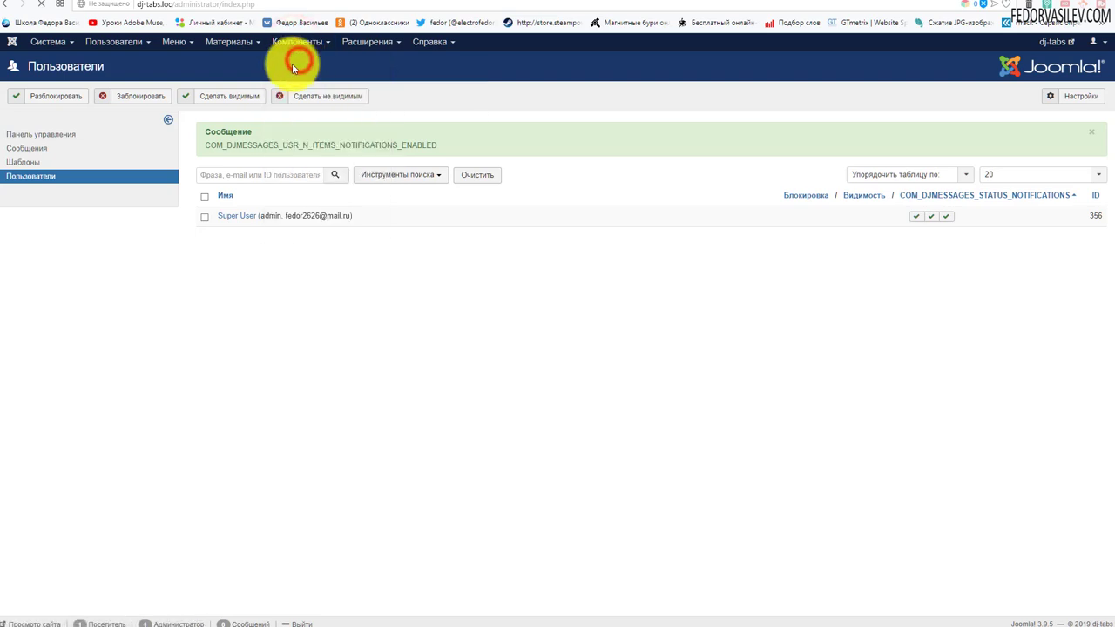
left_click(364, 146)
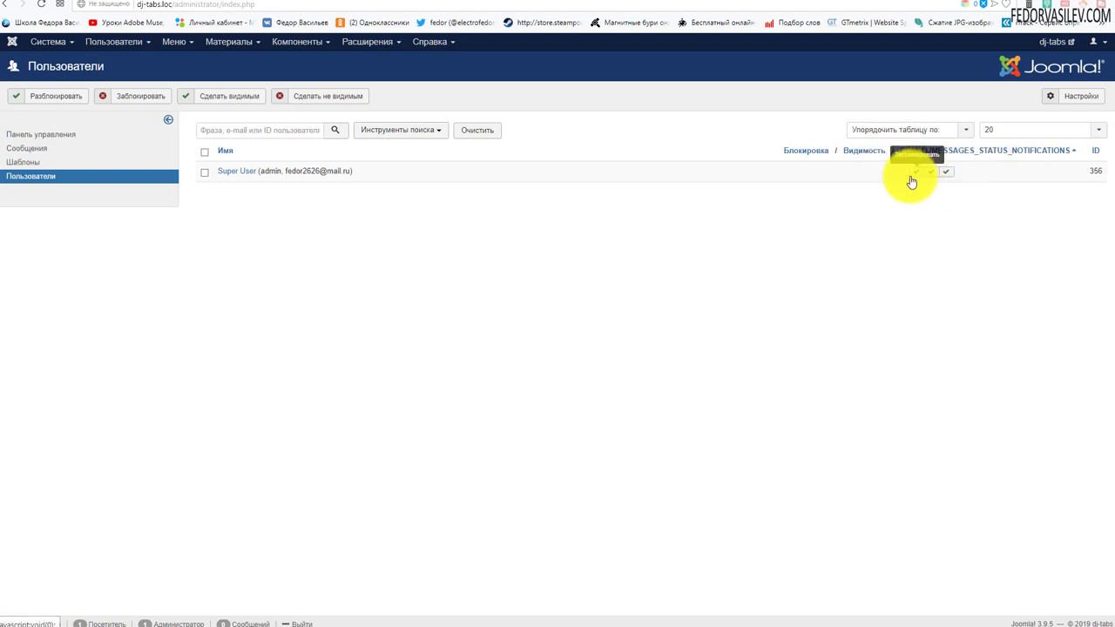
Compare the site's e-mail notification option with the Super User's status in the administrator's Пользователи list, reloading the list
key("ctrl+Tab")
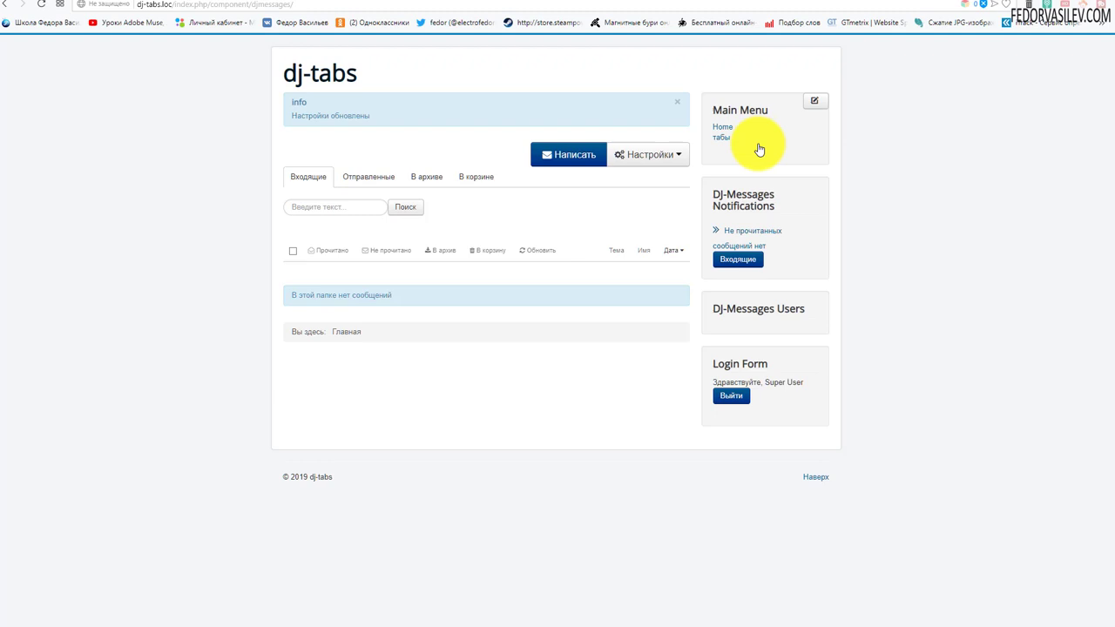
left_click(640, 156)
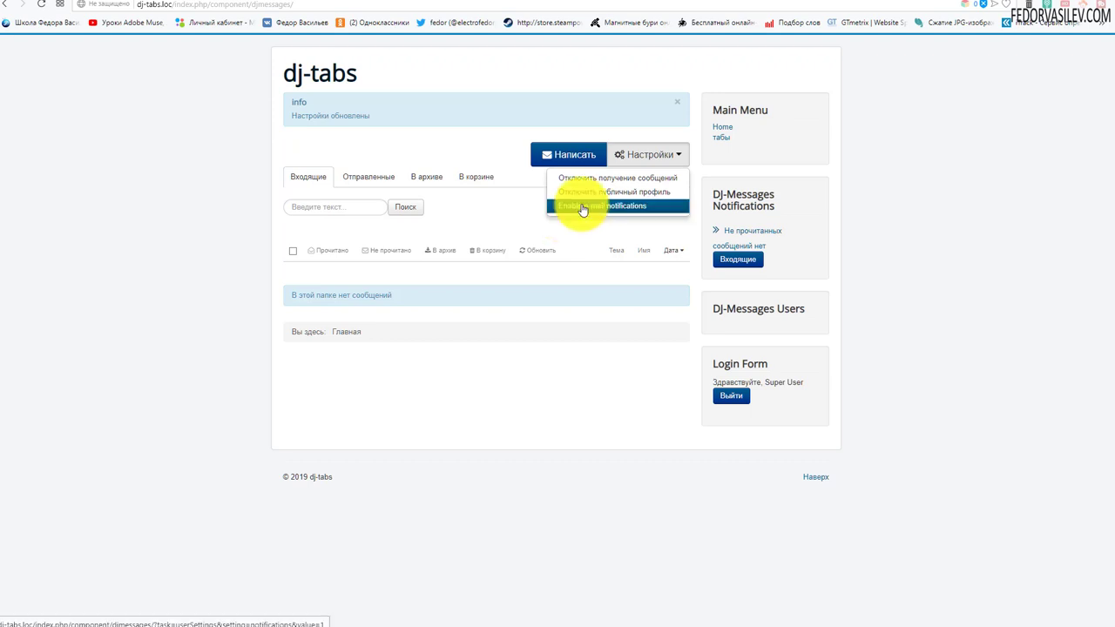
left_click(511, 217)
left_click(898, 4)
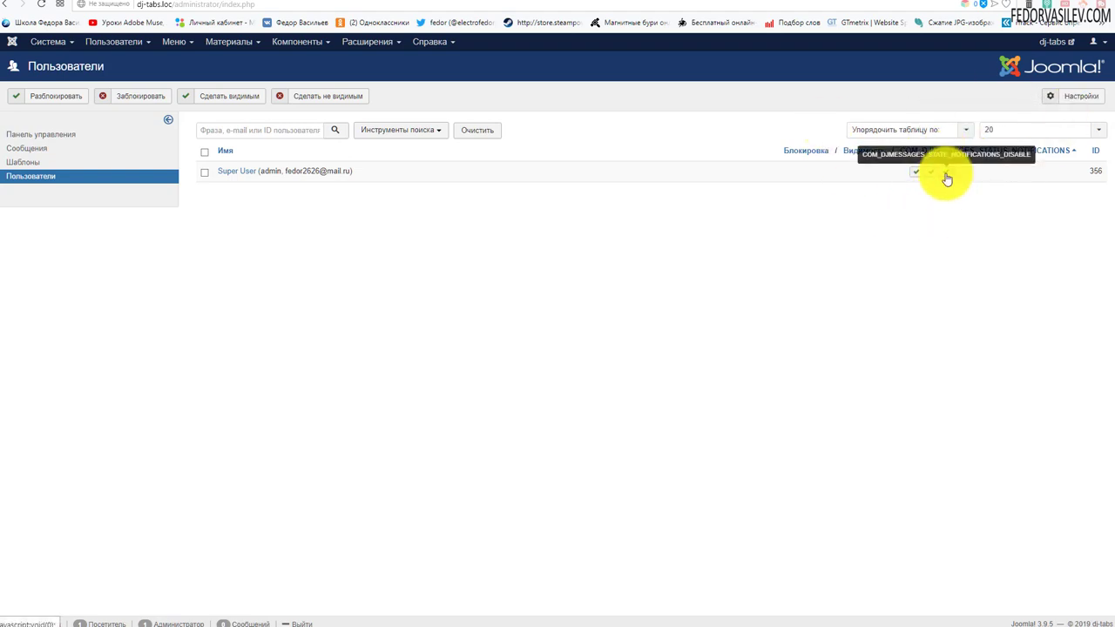
left_click(958, 5)
left_click(611, 210)
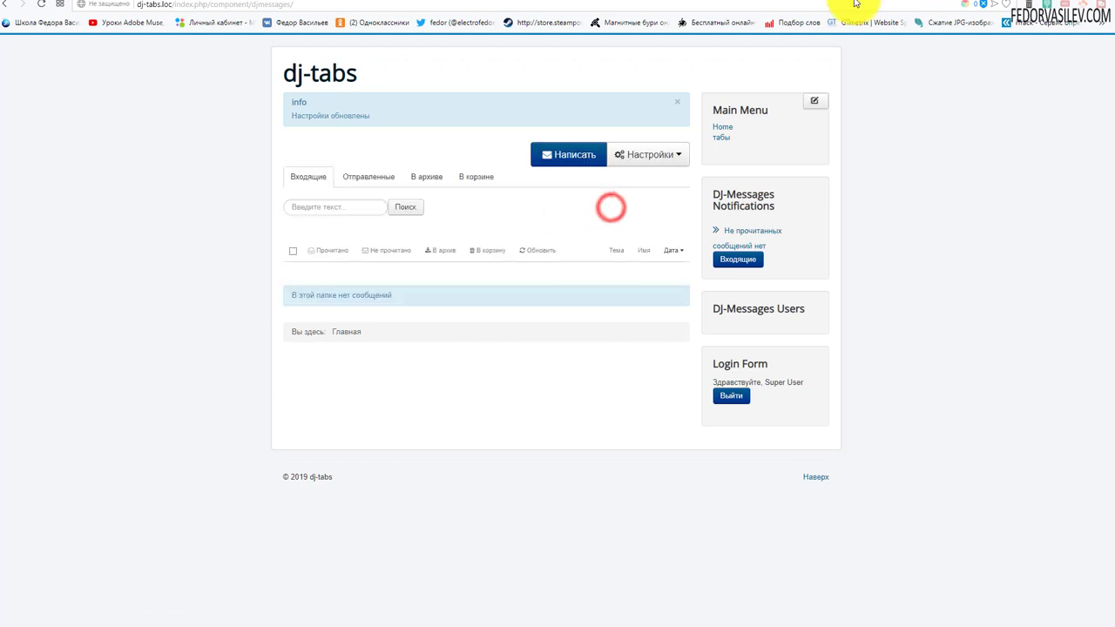
left_click(902, 4)
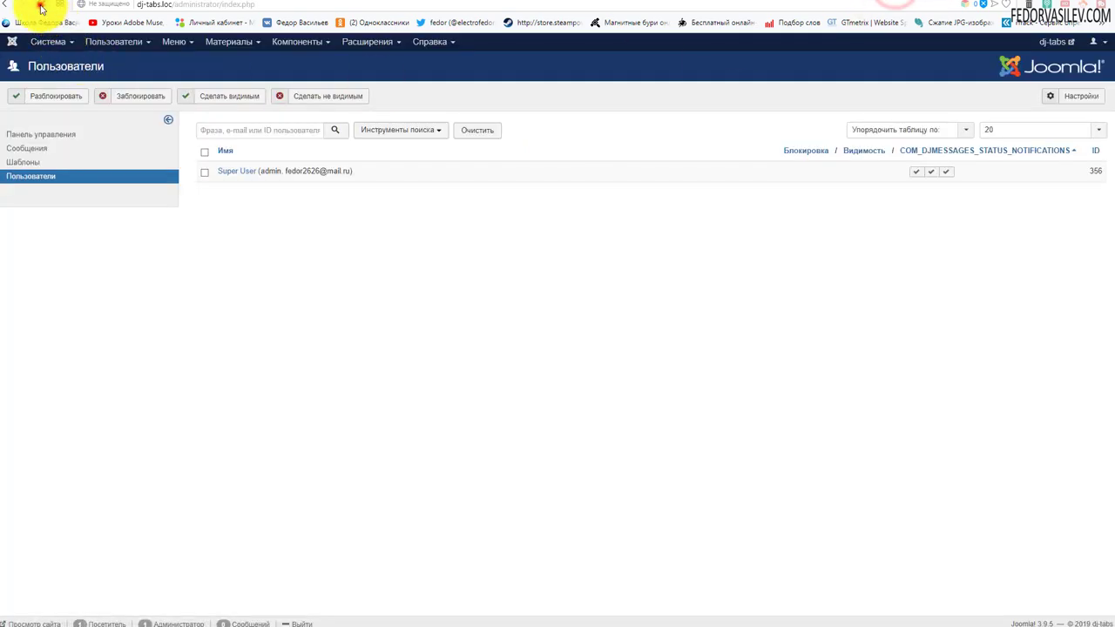
left_click(41, 6)
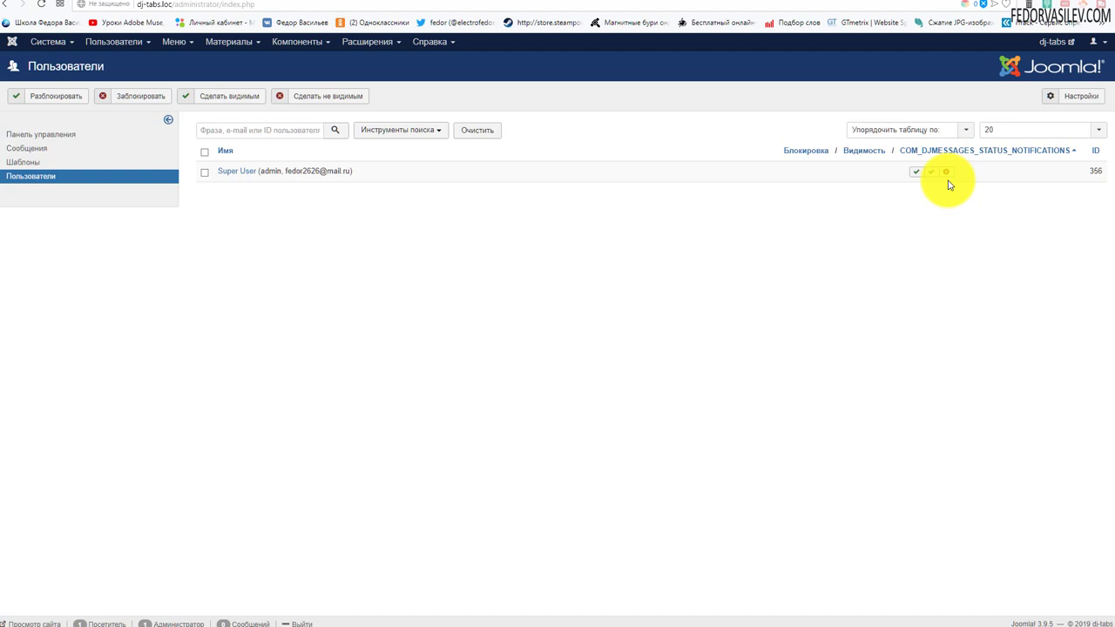
Enable e-mail notifications for the Super User in the administrator's Пользователи list
left_click(935, 2)
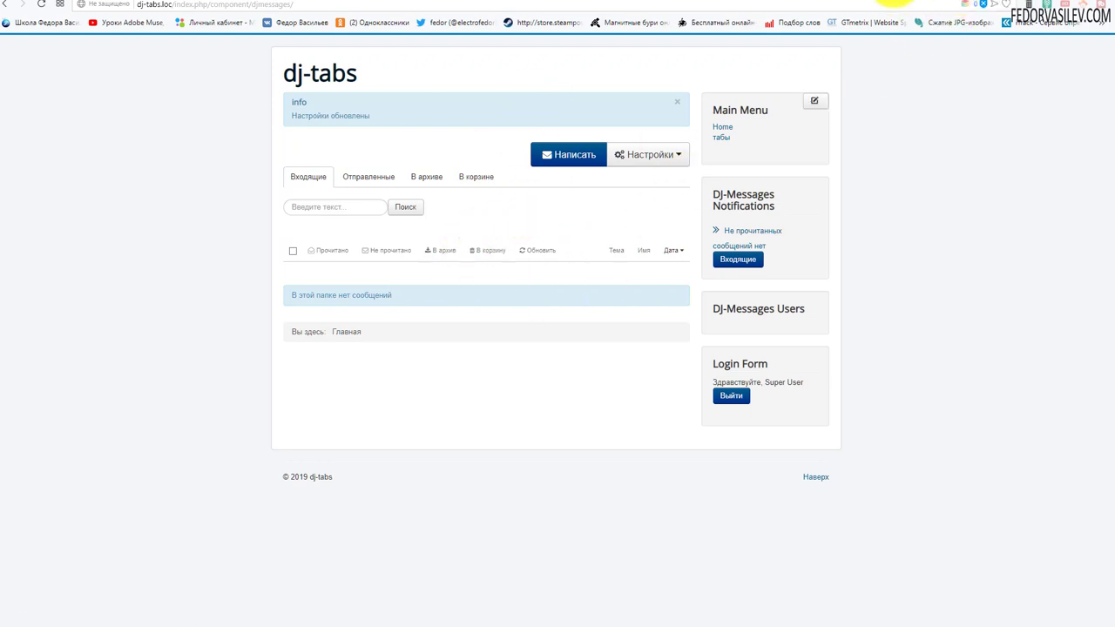
left_click(897, 4)
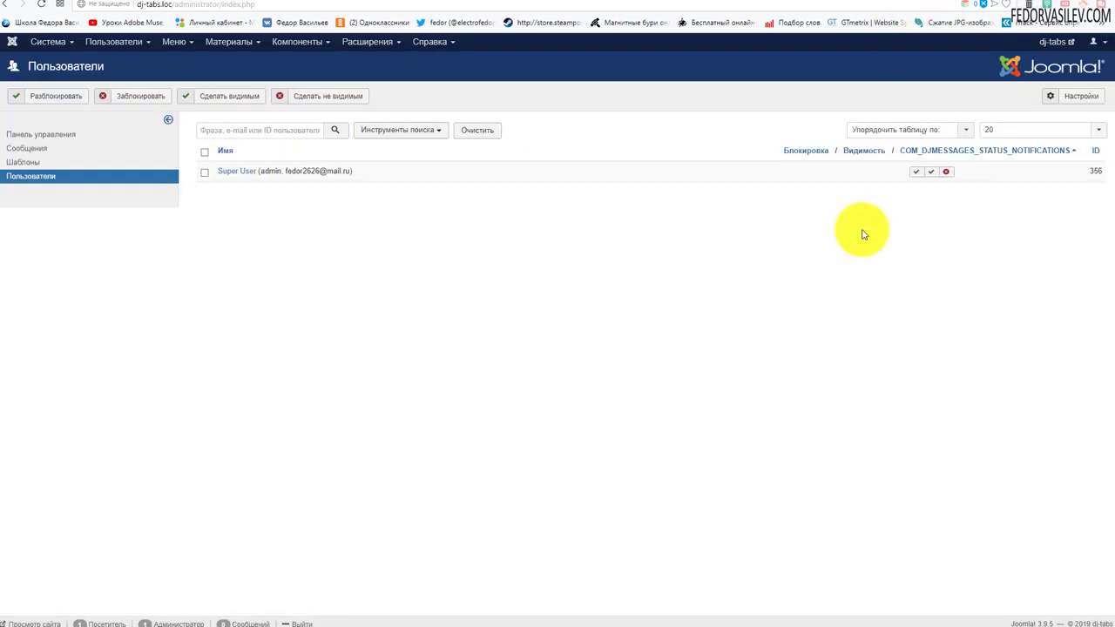
left_click(949, 174)
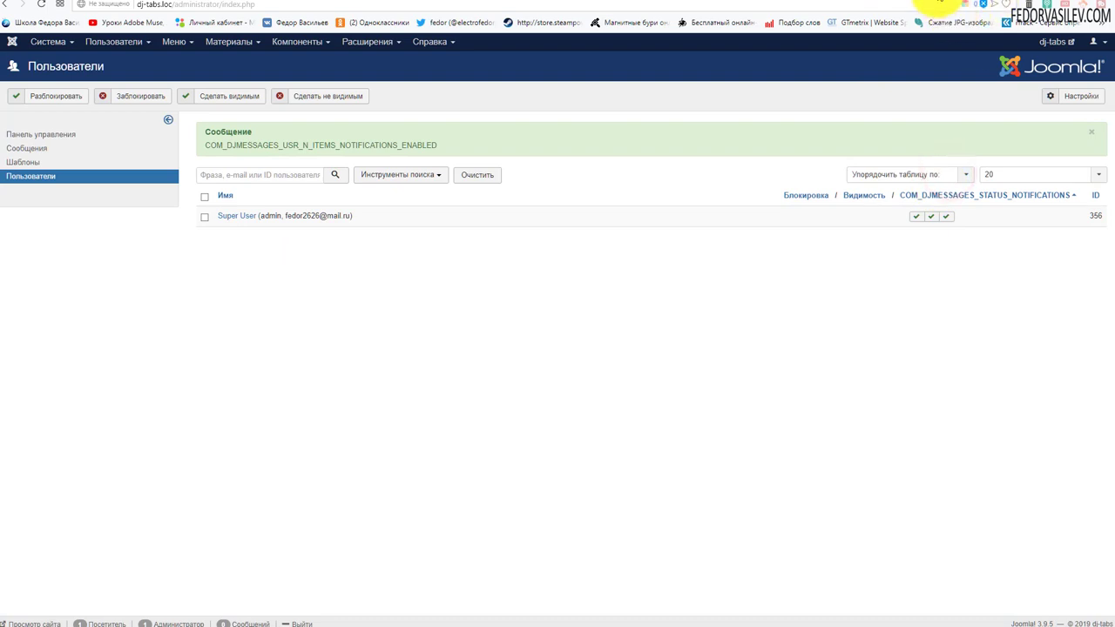
Turn off the public profile and the receiving of messages in the site's message settings
left_click(932, 5)
left_click(679, 154)
left_click(613, 192)
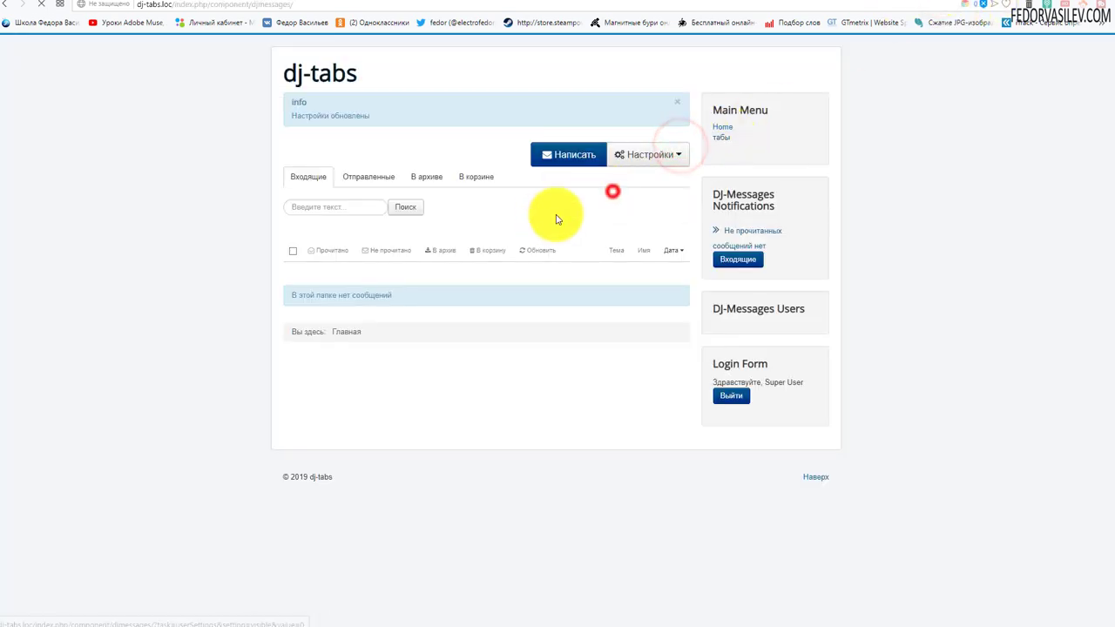
left_click(649, 154)
left_click(640, 176)
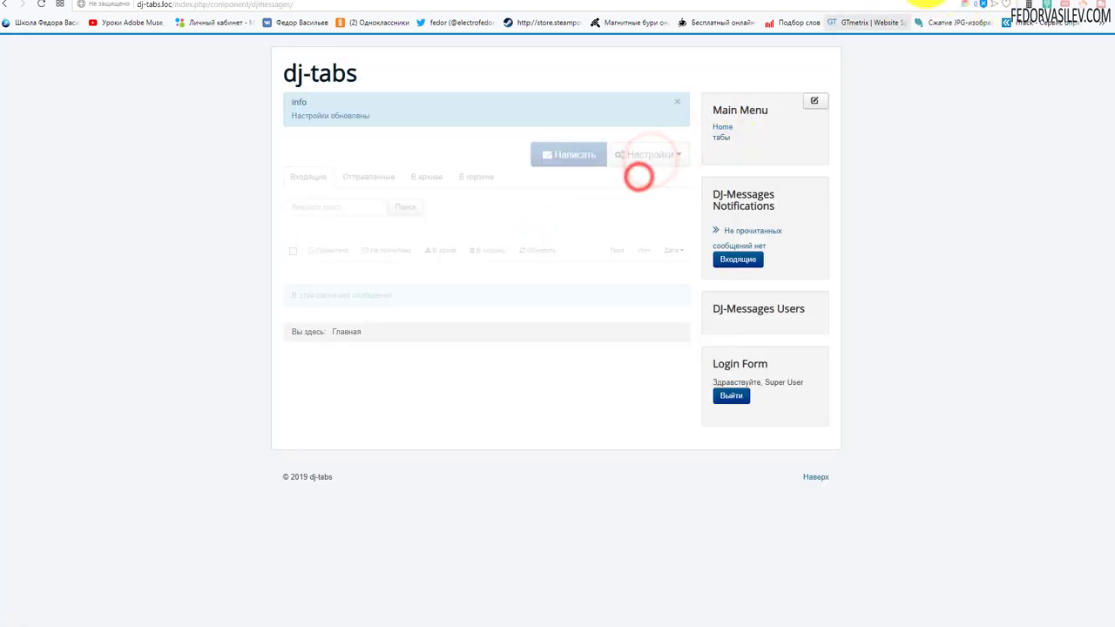
Reopen the DJ-Messages Пользователи list in the administrator and check the Super User's Блокировка and Видимость statuses
left_click(893, 4)
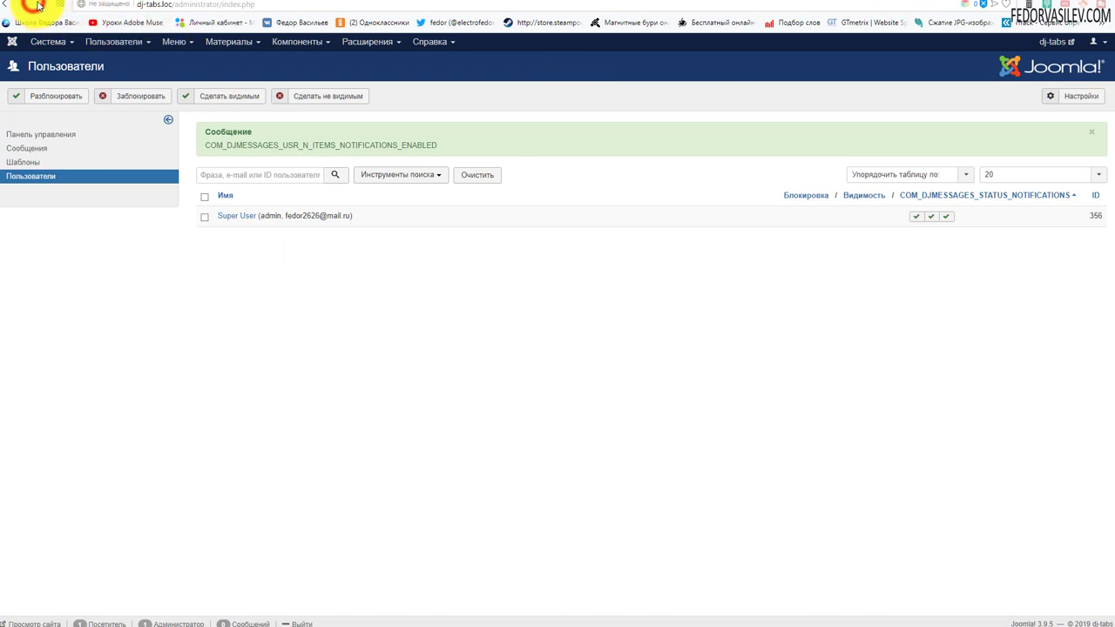
left_click(40, 5)
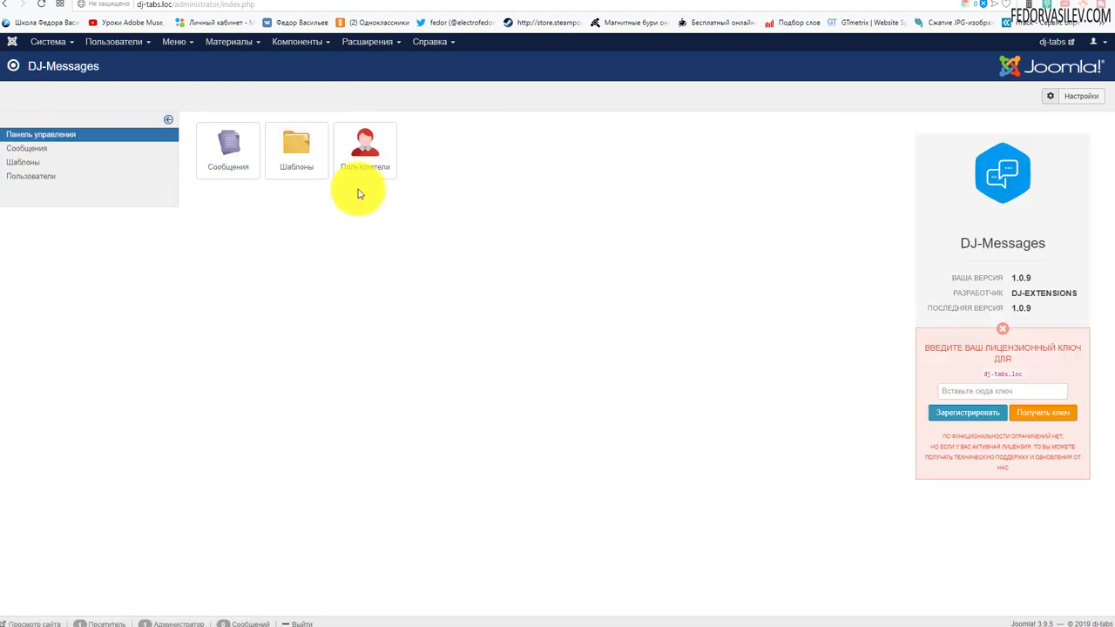
left_click(367, 164)
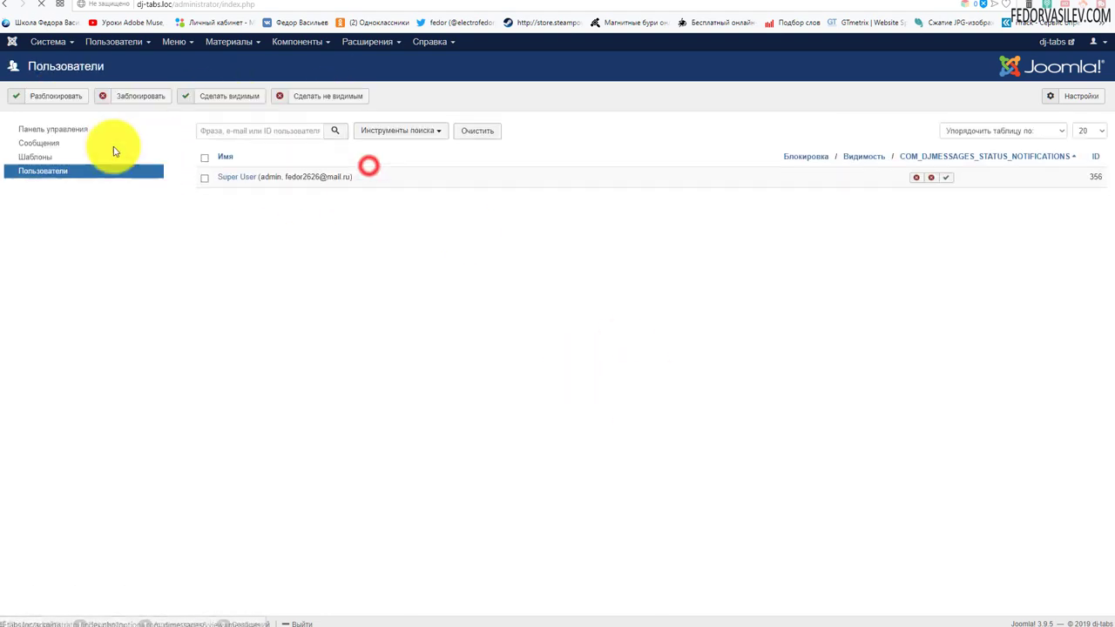
Return to the DJ-Messages Панель управления and open Сообщения to look at the message list
left_click(96, 139)
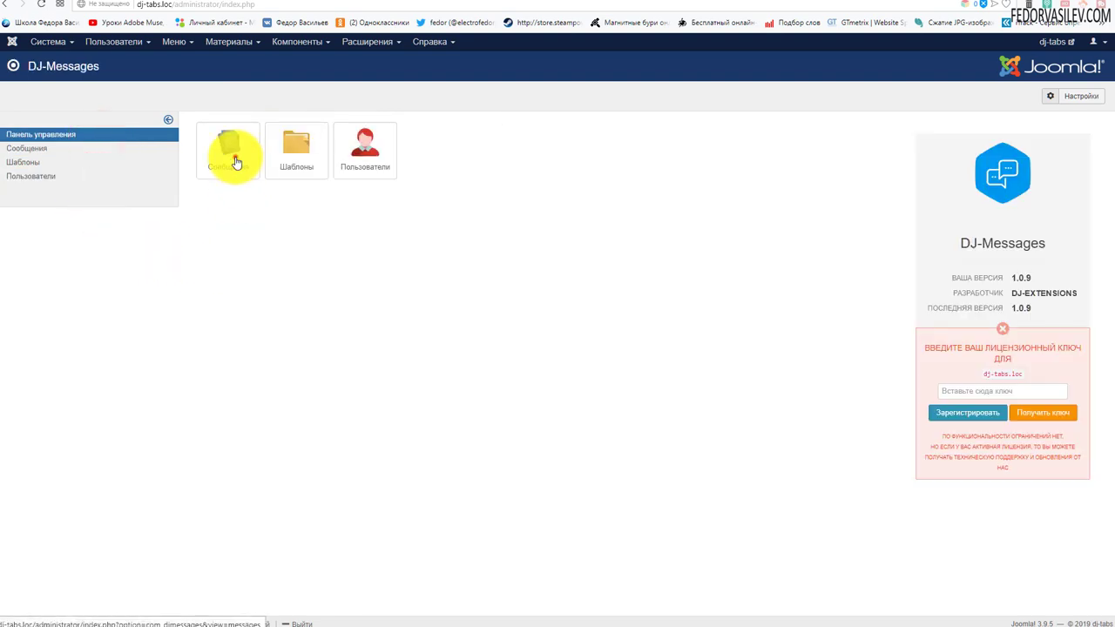
left_click(231, 155)
Open Шаблоны from the DJ-Messages Панель управления and open the Admin notification template
left_click(33, 136)
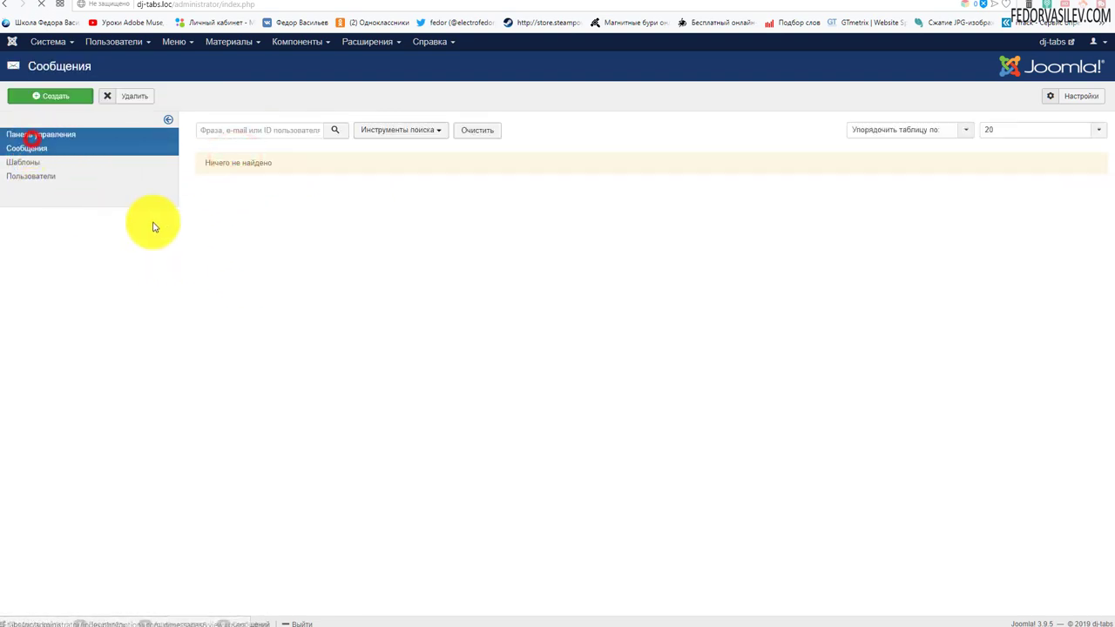
left_click(307, 156)
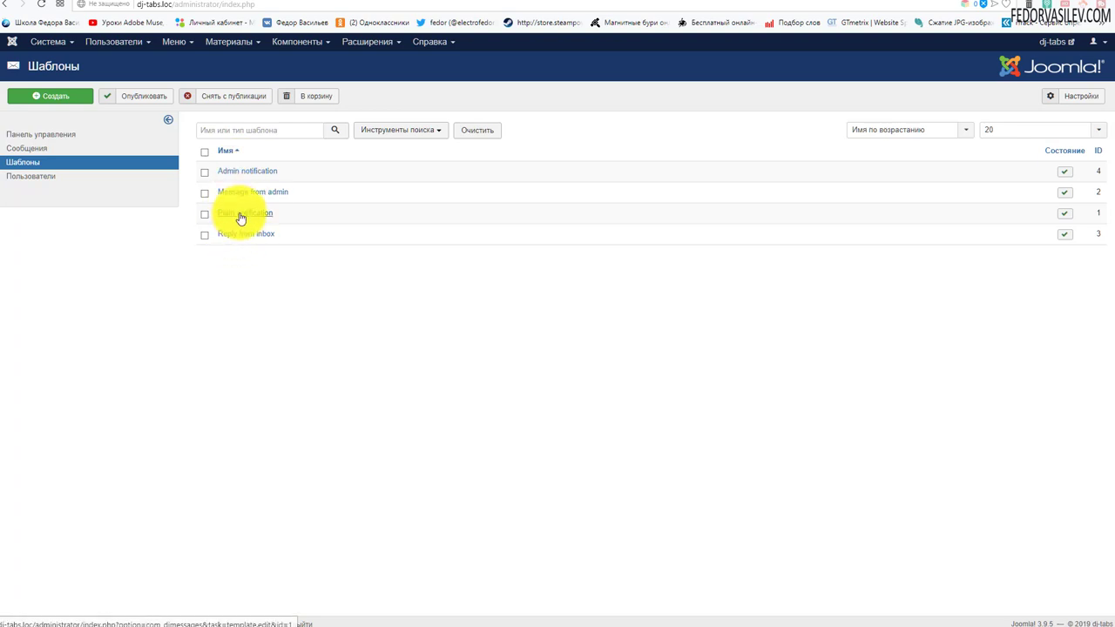
left_click(261, 171)
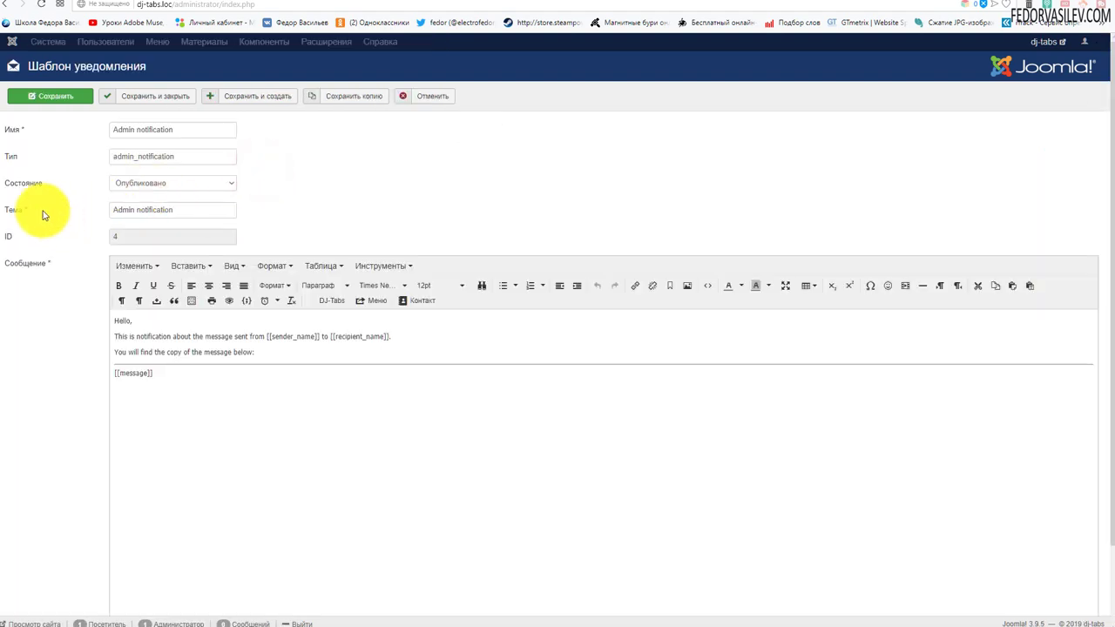
Review the Имя and Тема fields of the Admin notification template
triple_click(182, 128)
left_click(374, 163)
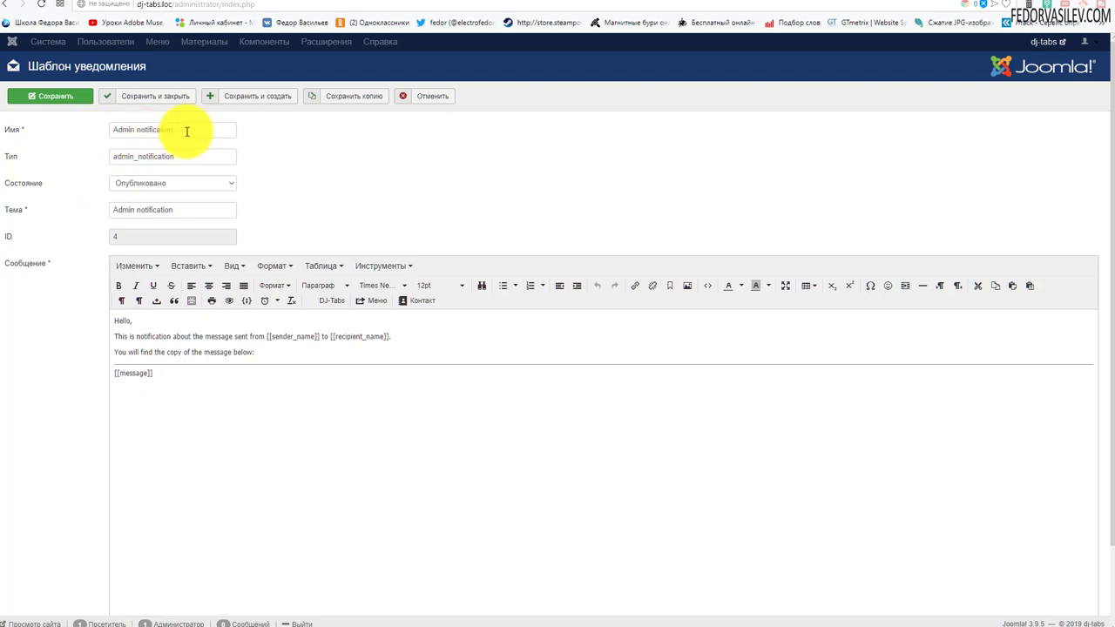
left_click_drag(181, 129, 75, 129)
left_click(411, 171)
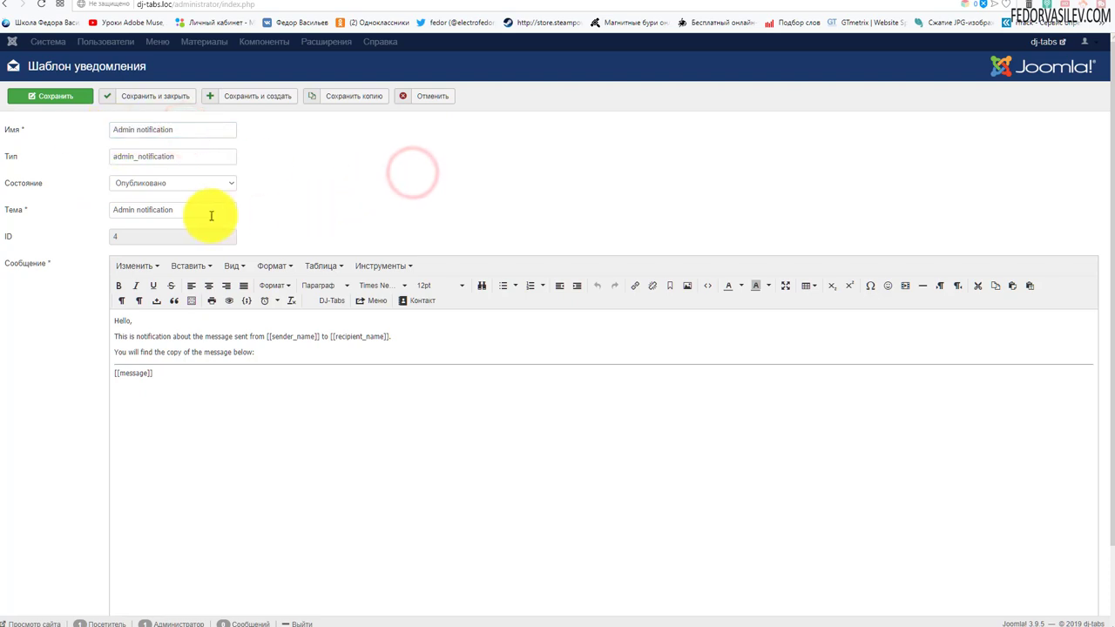
left_click_drag(209, 210, 124, 209)
left_click(463, 180)
Examine the Admin notification message body and its sender, recipient and message placeholders, and close the template without saving
scroll(415, 222, "down", 1)
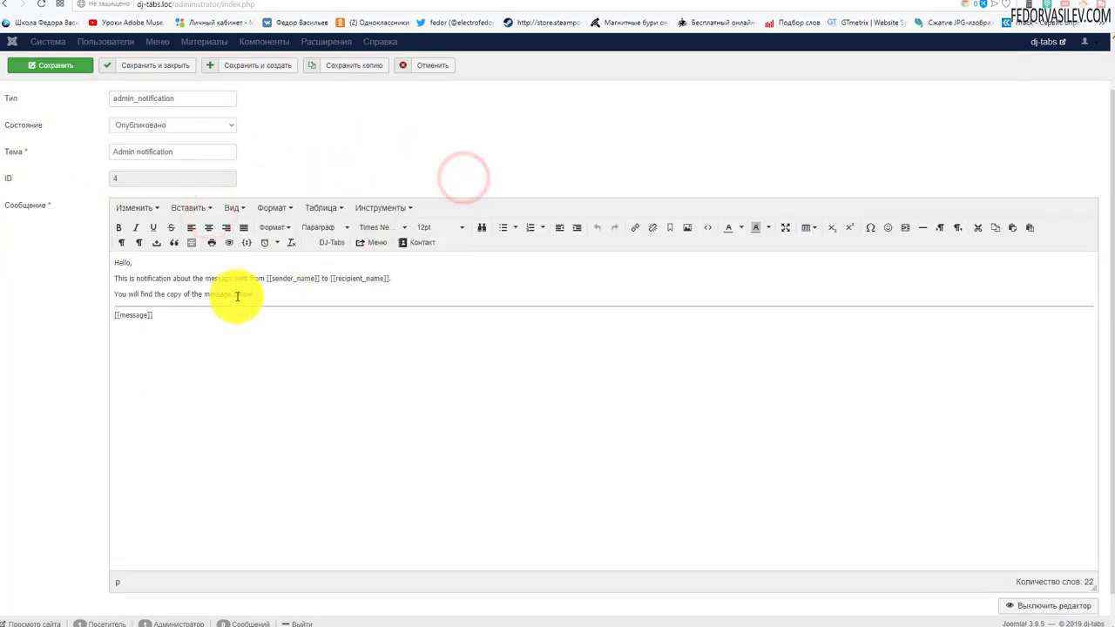
left_click_drag(161, 316, 77, 319)
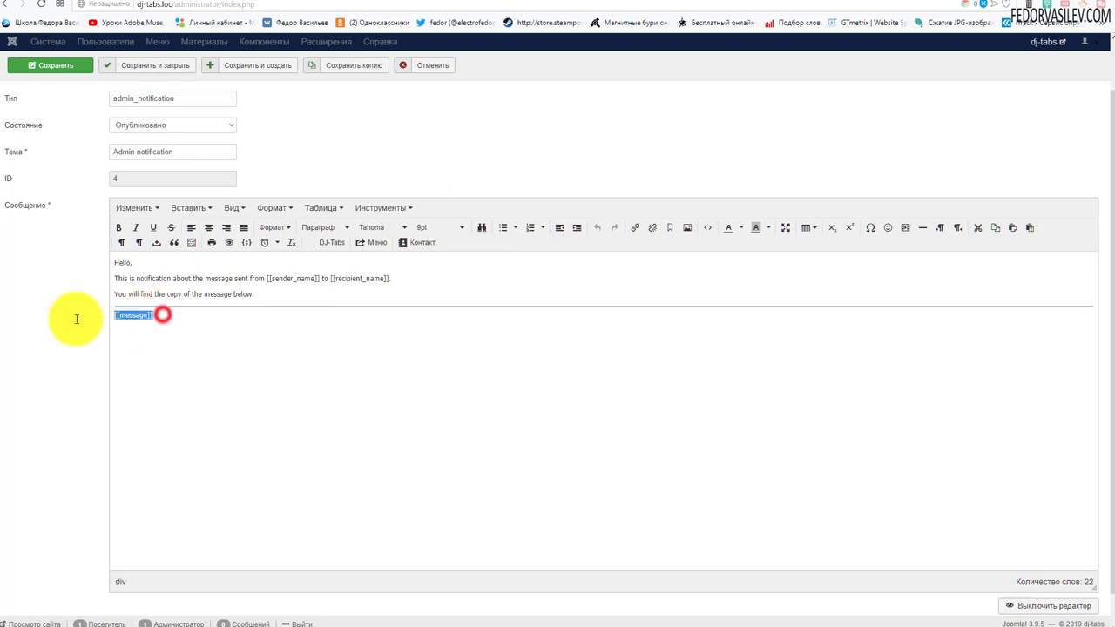
left_click(161, 317)
left_click_drag(392, 279, 119, 294)
left_click(330, 293)
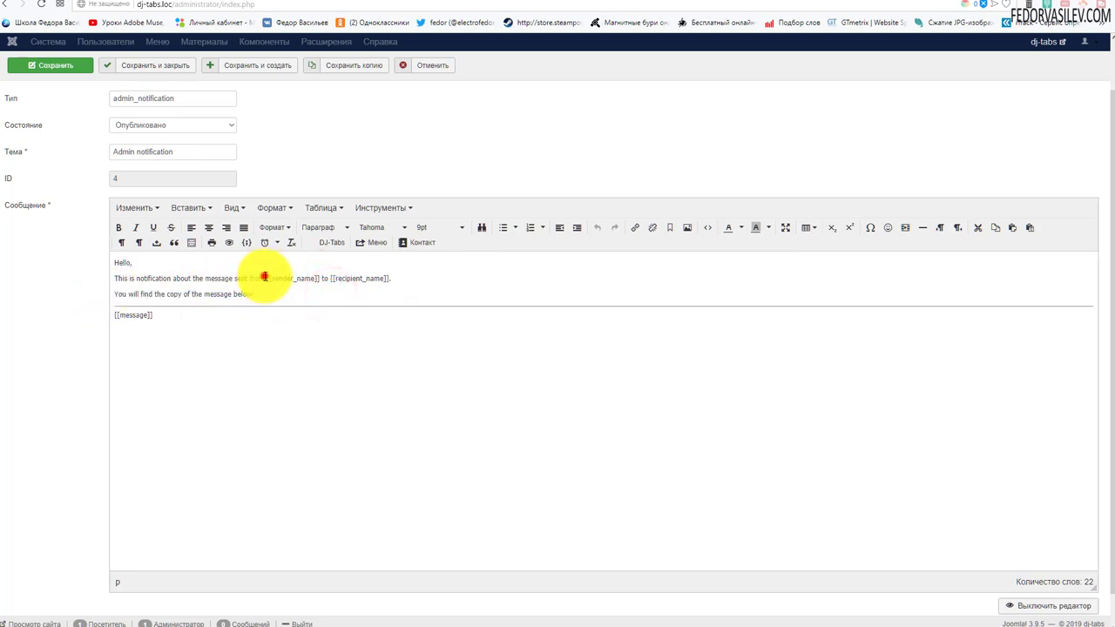
left_click_drag(264, 277, 107, 281)
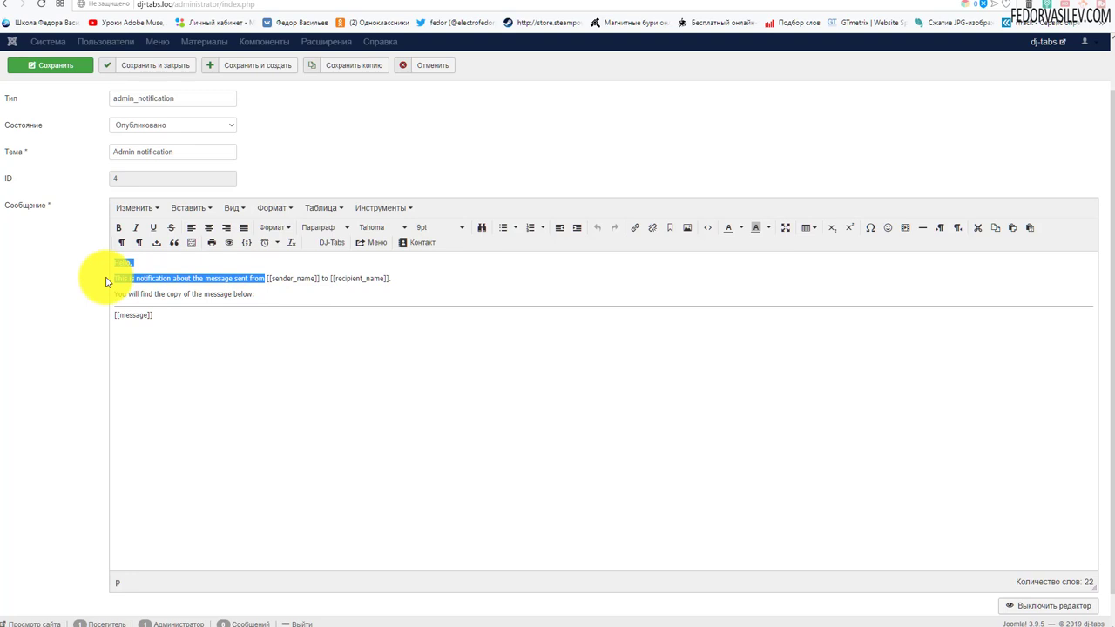
left_click(281, 280)
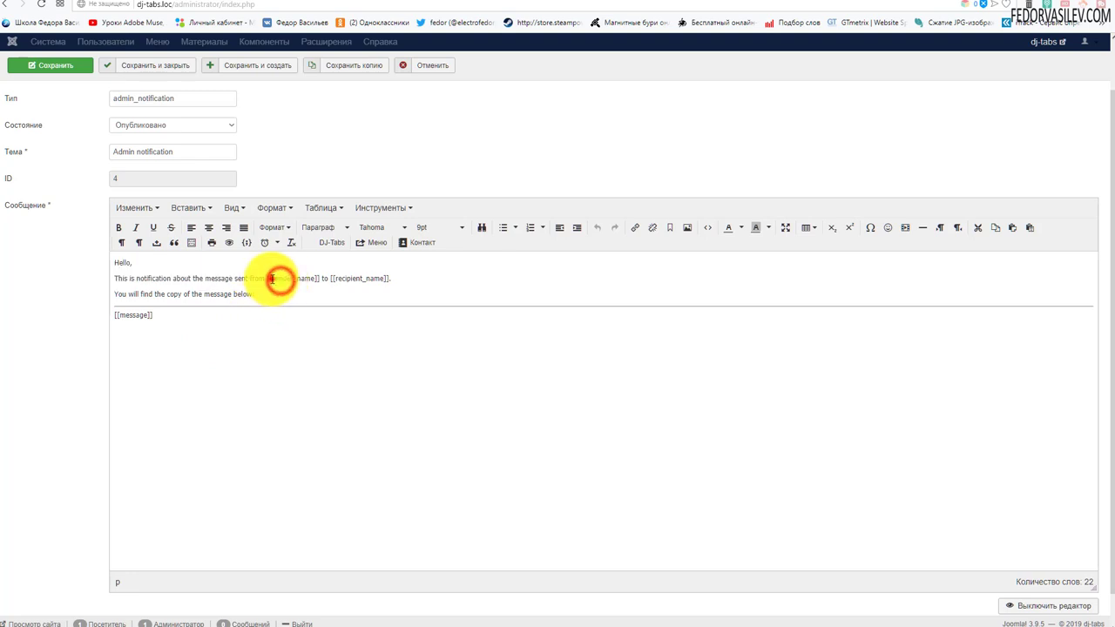
left_click_drag(271, 279, 318, 279)
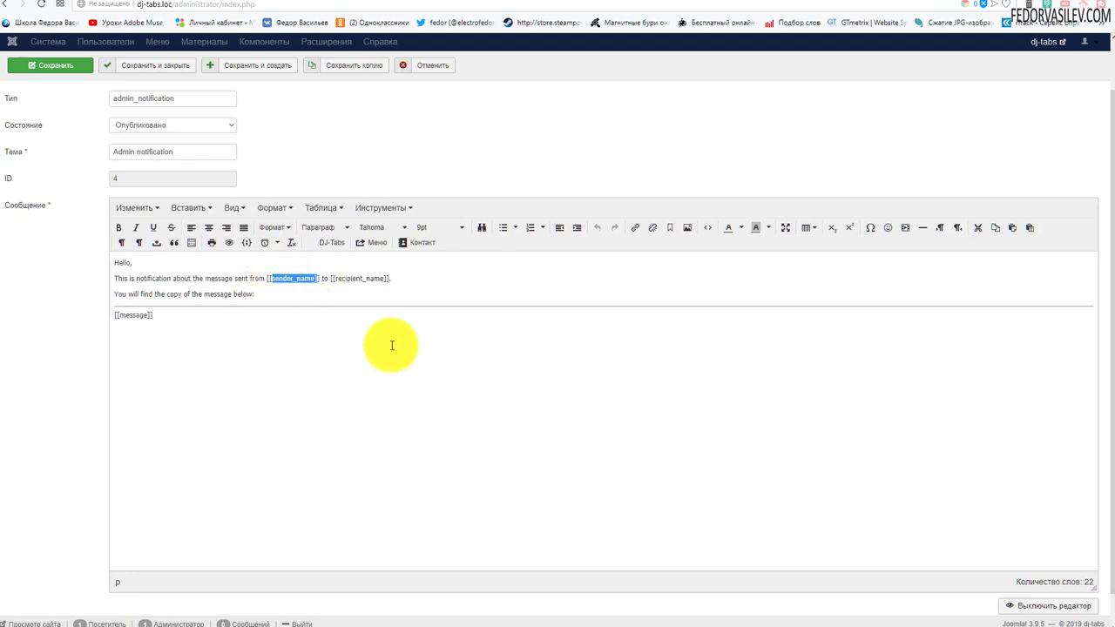
scroll(388, 346, "down", 1)
scroll(391, 342, "up", 3)
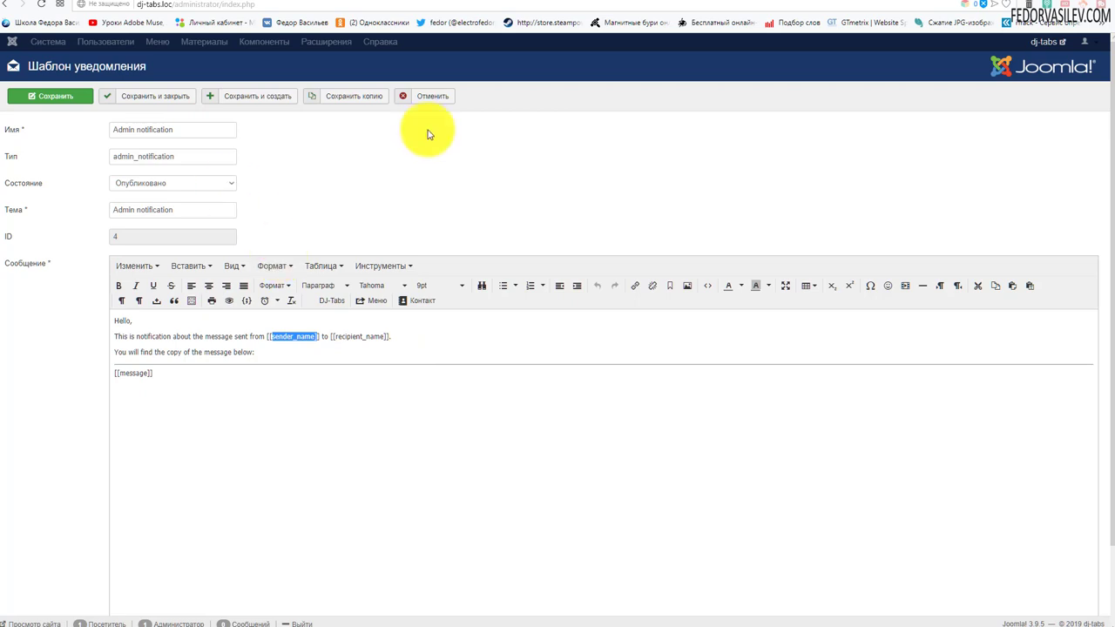
left_click(436, 98)
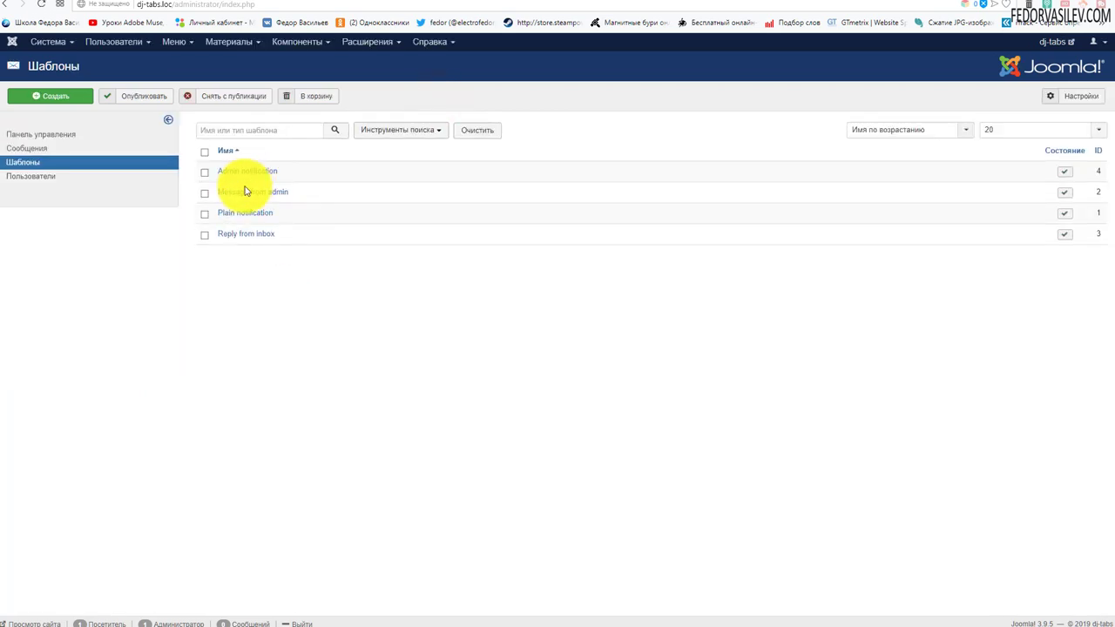
Look over the Message from admin template, close it without saving, and return to the DJ-Messages Пользователи list
left_click(244, 193)
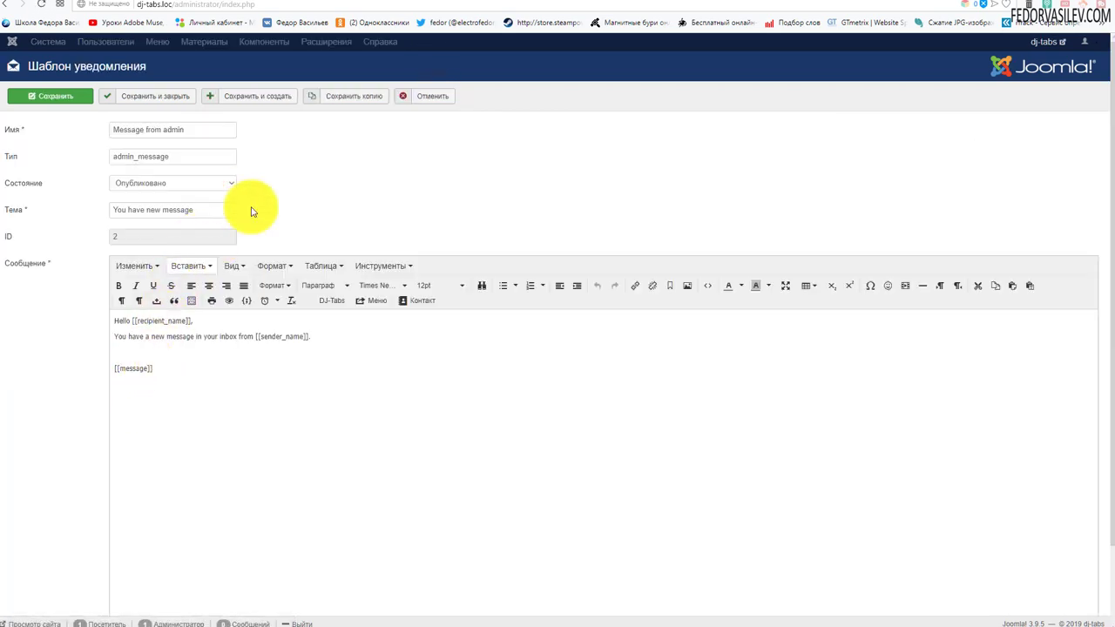
left_click(408, 103)
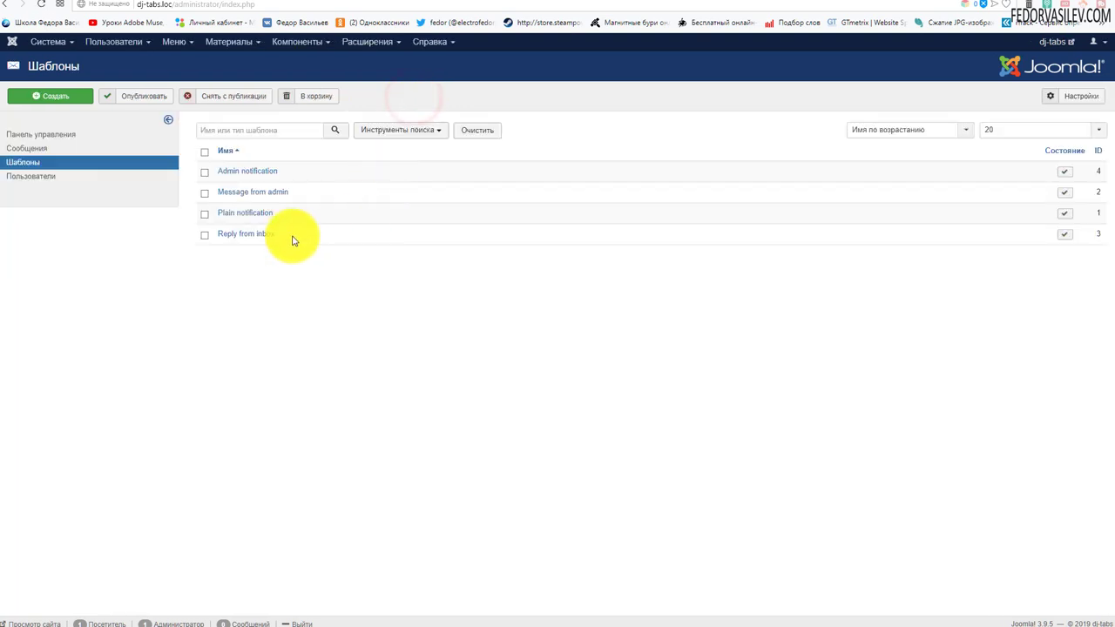
left_click(78, 178)
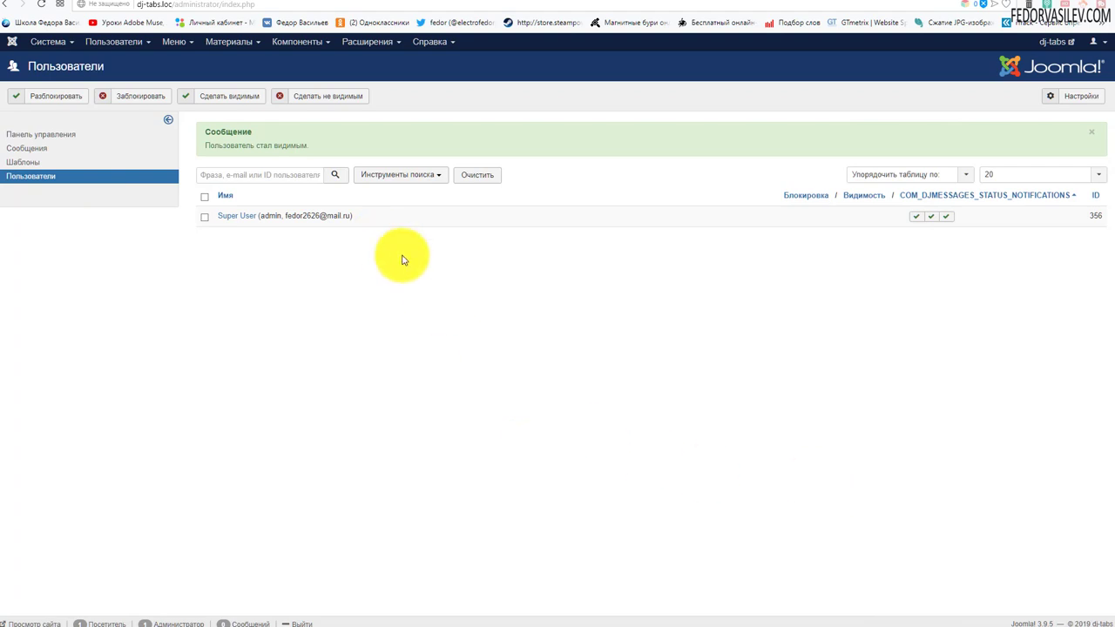
Create and save a new user named тест with the login test and a contact e-mail in Joomla's user manager
left_click(234, 44)
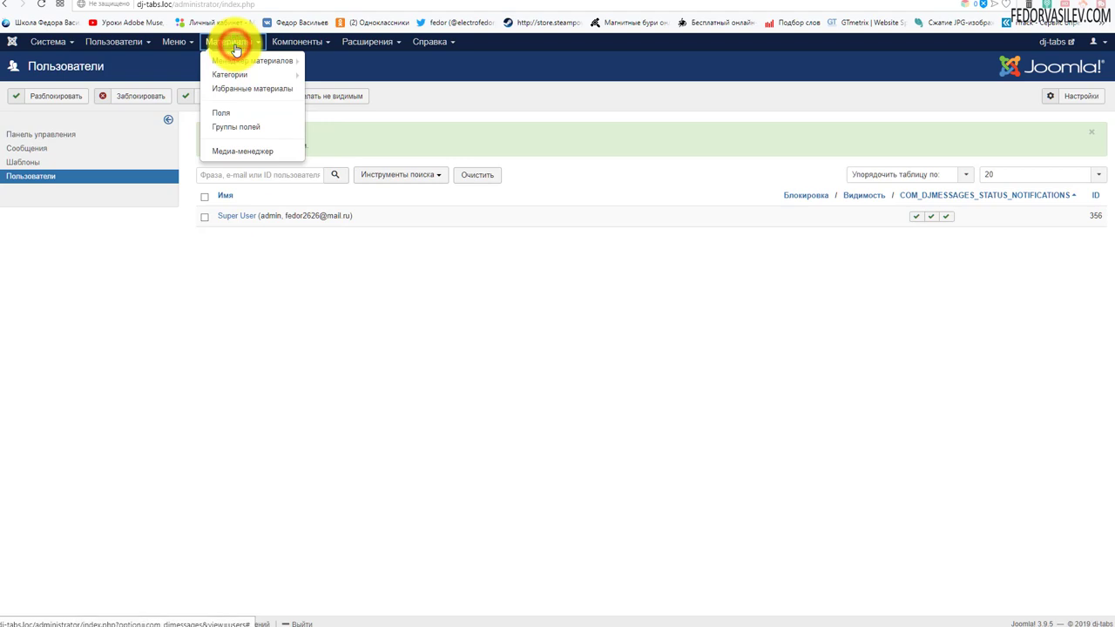
mouse_move(124, 42)
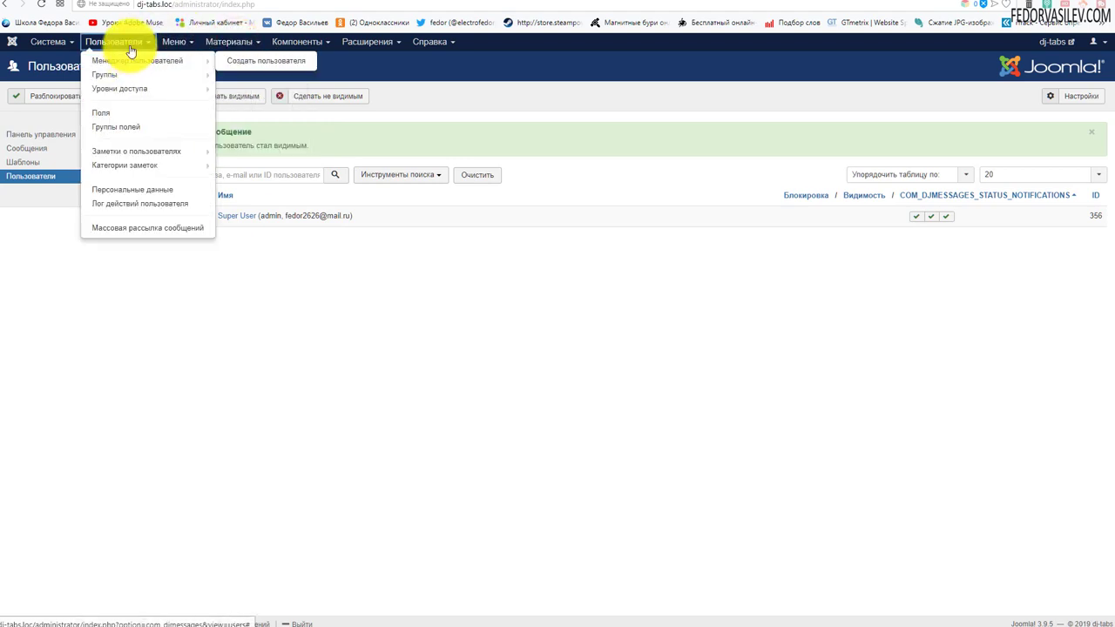
left_click(139, 61)
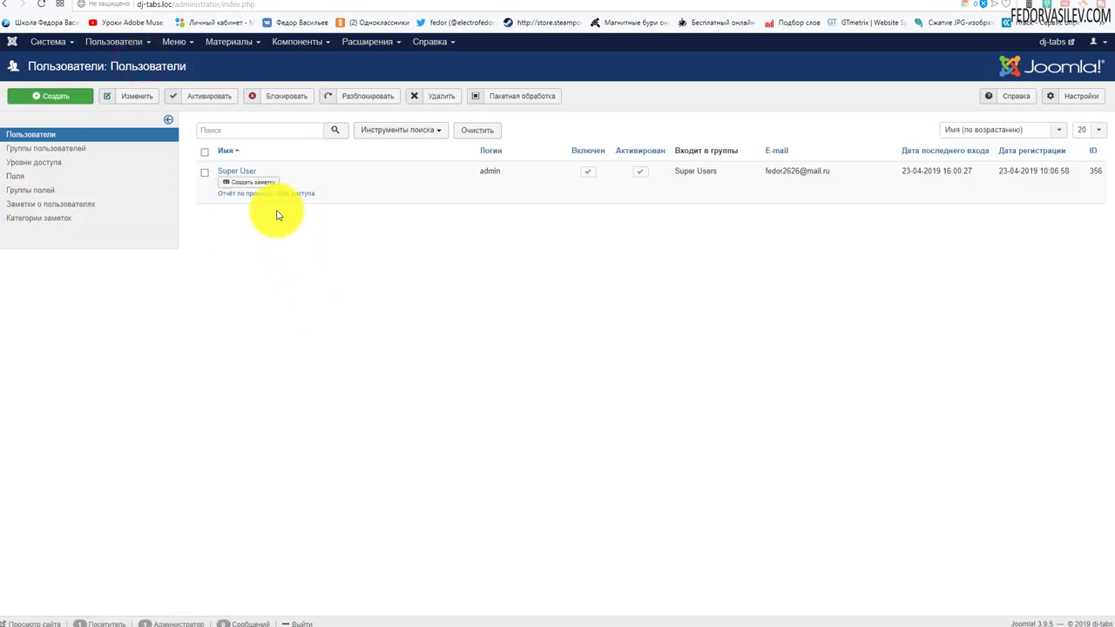
left_click(57, 96)
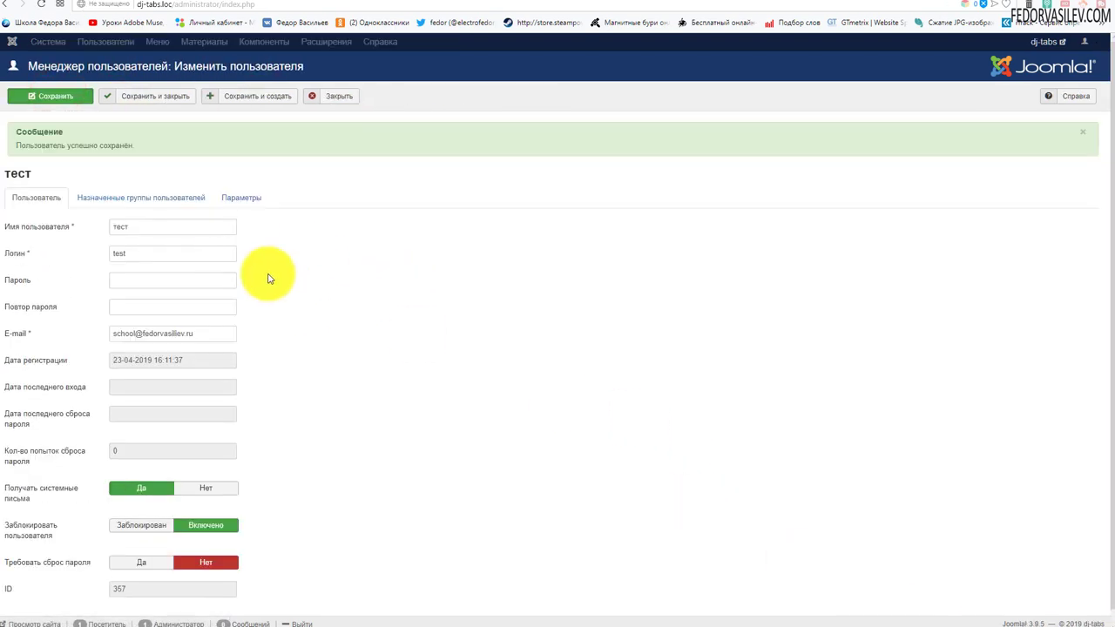
Check the тест user's assigned groups and Обмен сообщениями parameters, and save and close the account
mouse_move(44, 235)
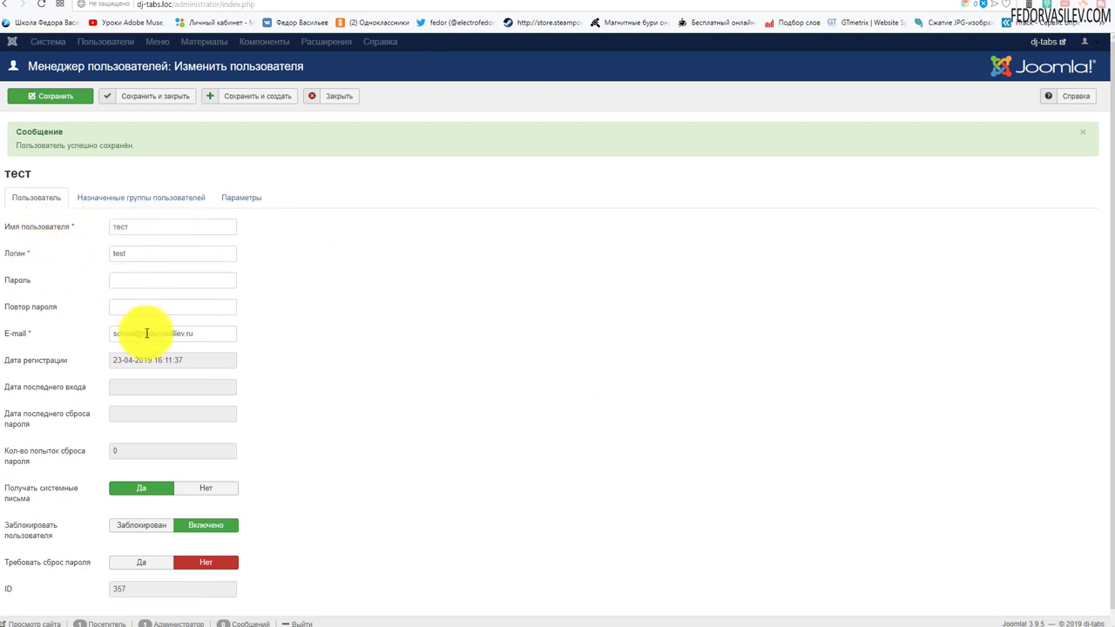
left_click(145, 198)
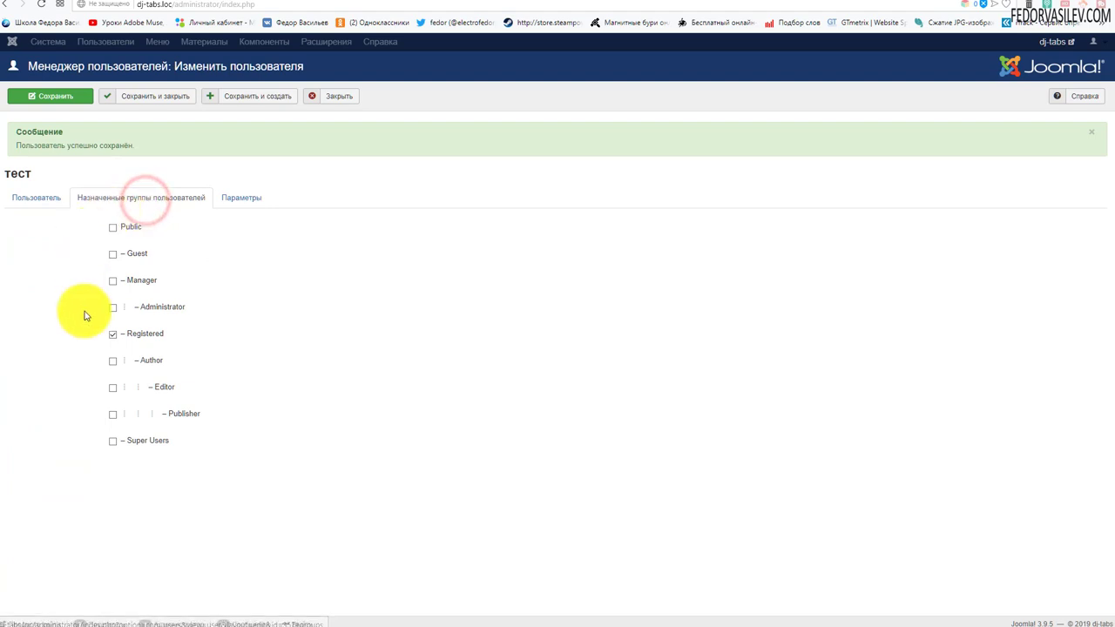
left_click(232, 202)
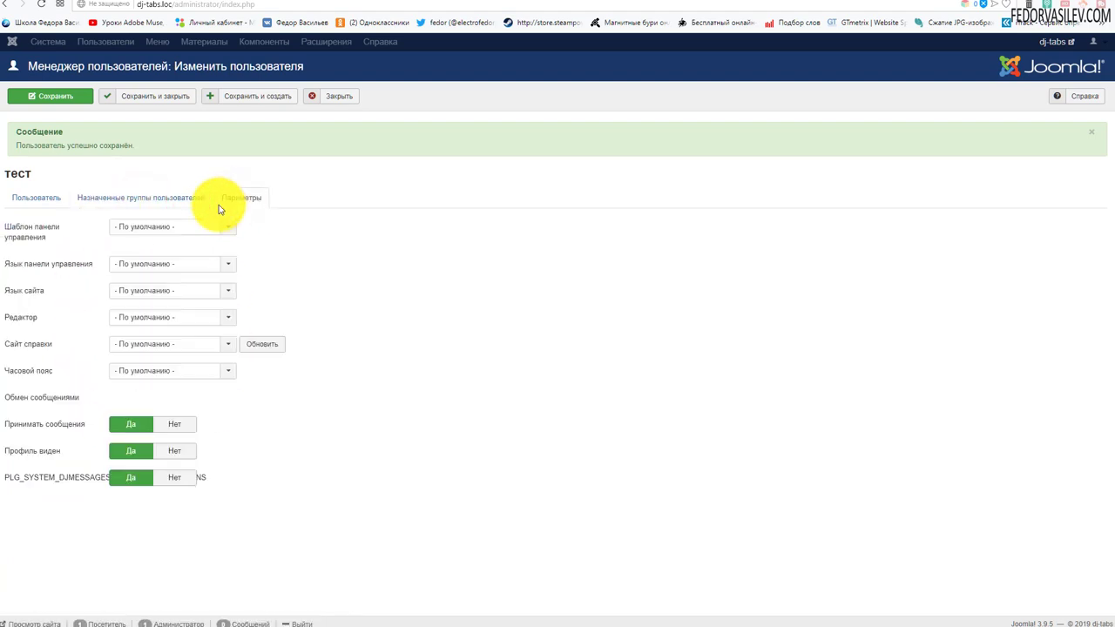
mouse_move(13, 433)
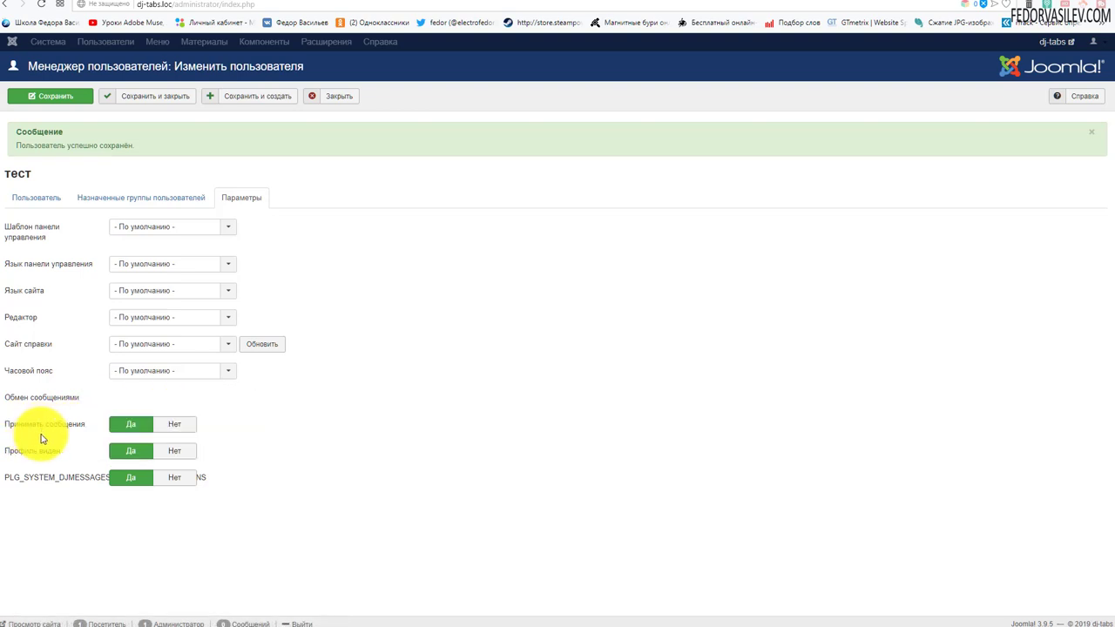
mouse_move(52, 459)
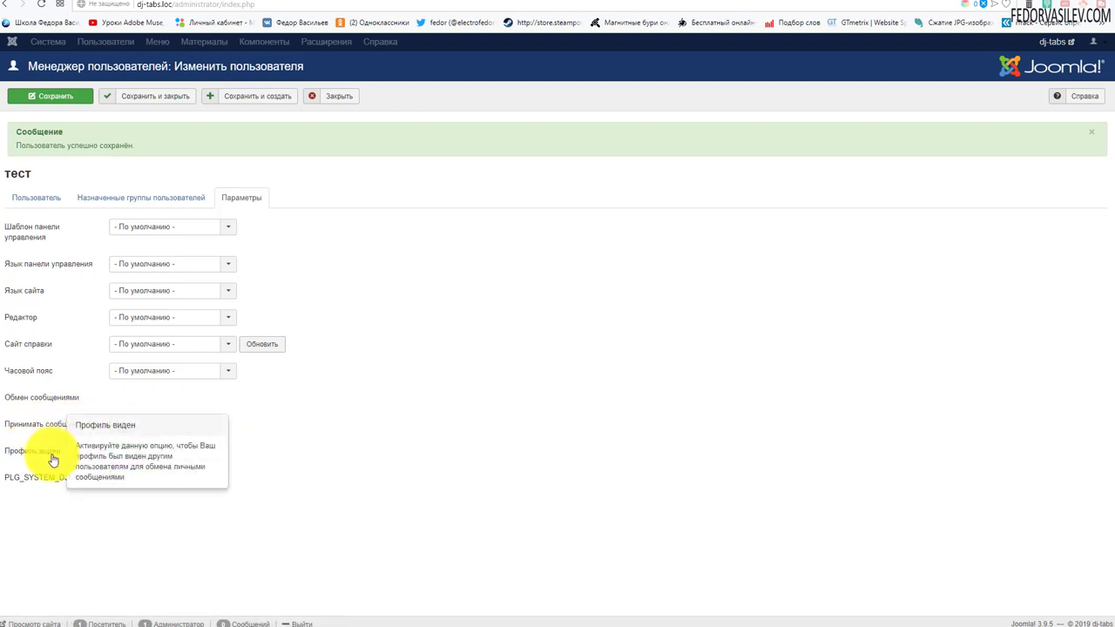
mouse_move(15, 485)
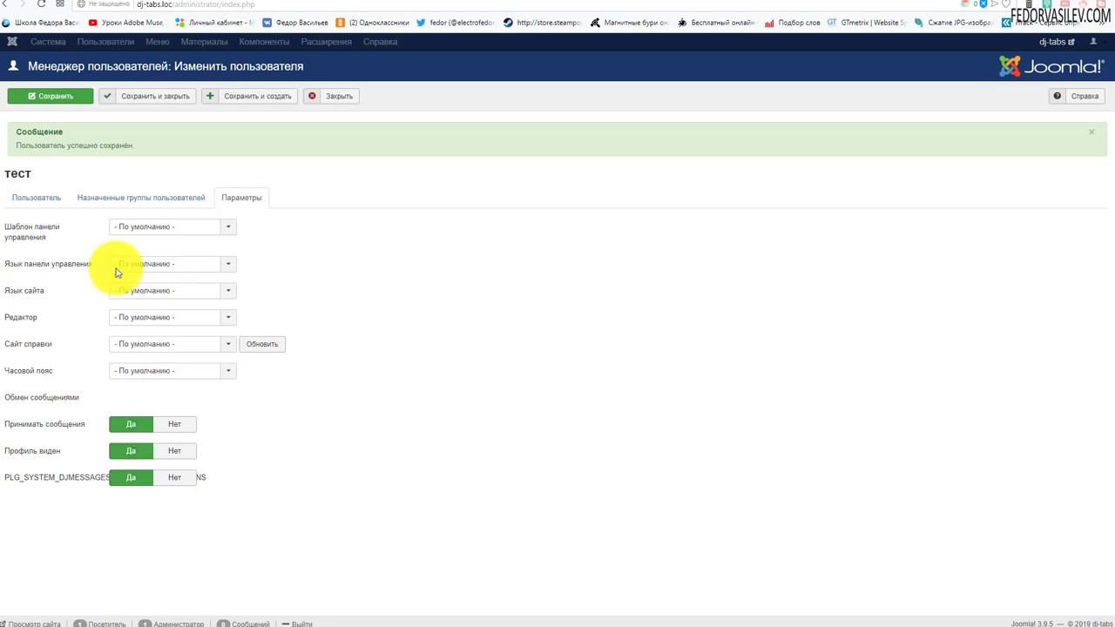
left_click(170, 94)
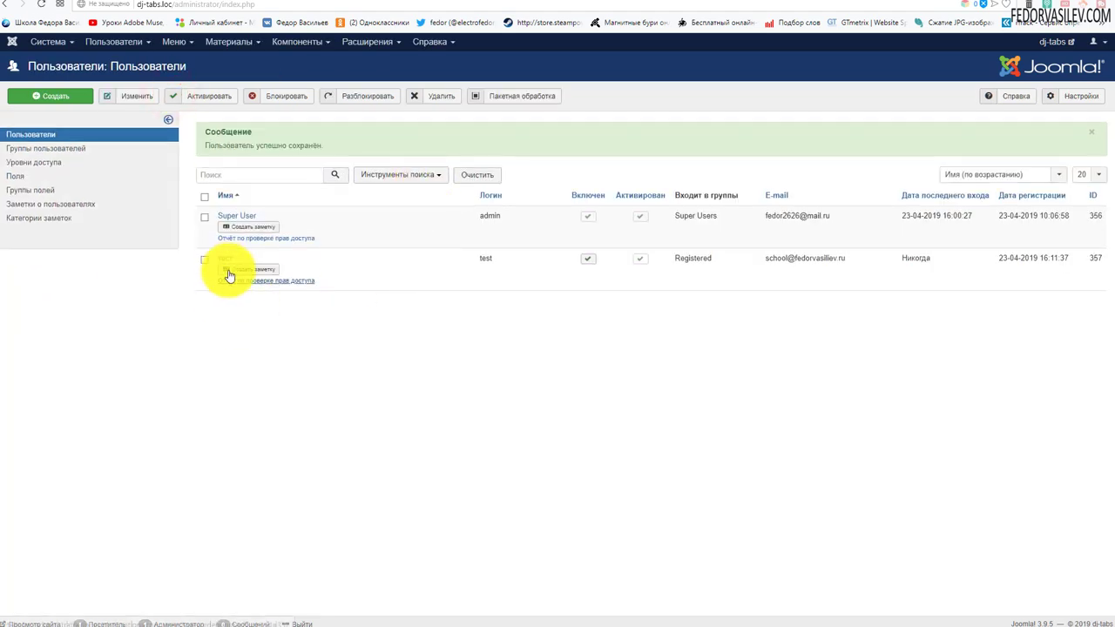
Reopen the DJ-Messages Пользователи list and check the тест user's blocking, visibility and notification statuses
left_click(289, 44)
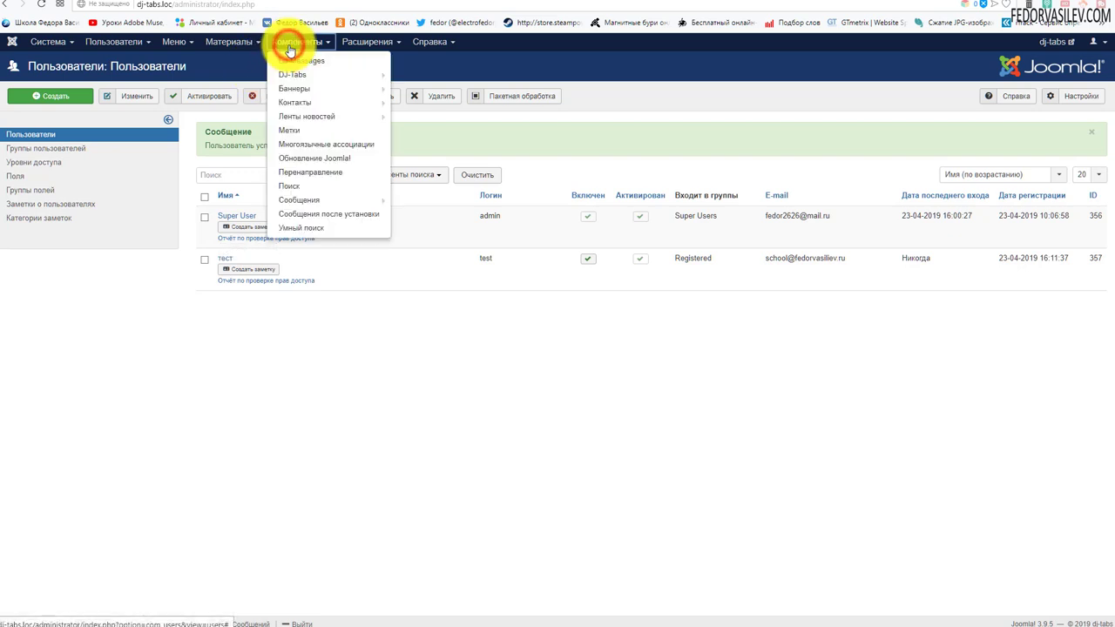
left_click(304, 60)
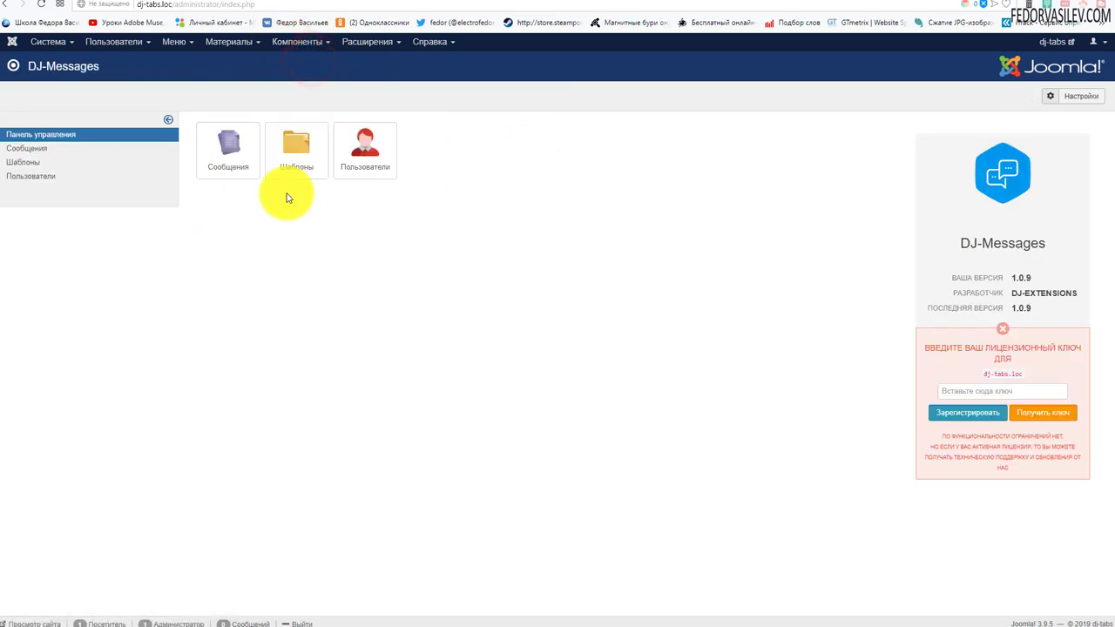
left_click(366, 150)
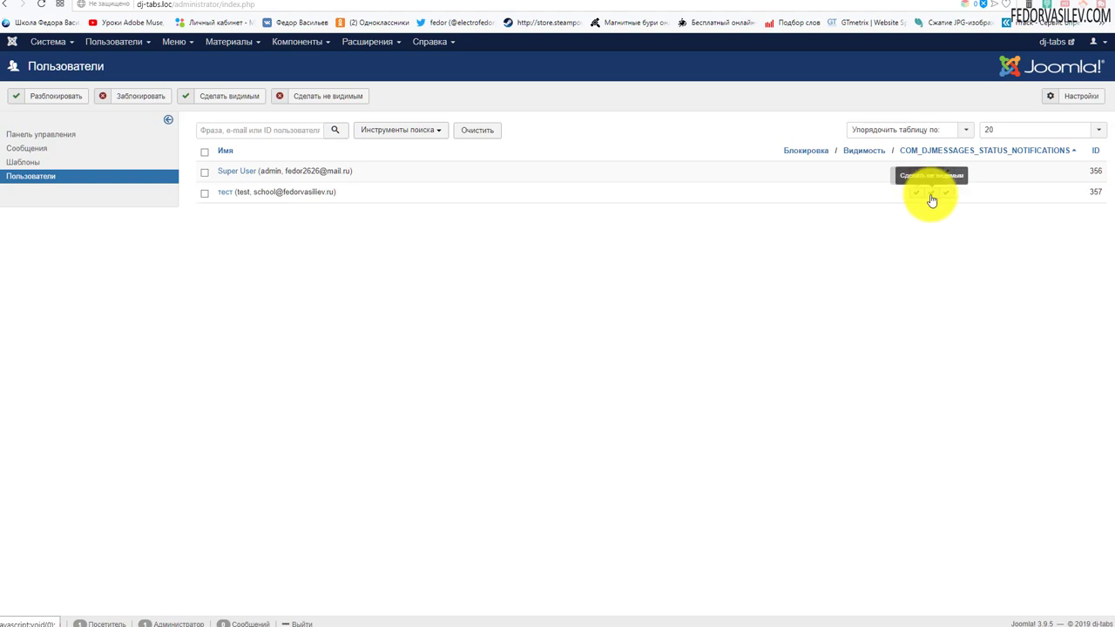
Switch to the site's message inbox and check which account is logged in
key("ctrl+Tab")
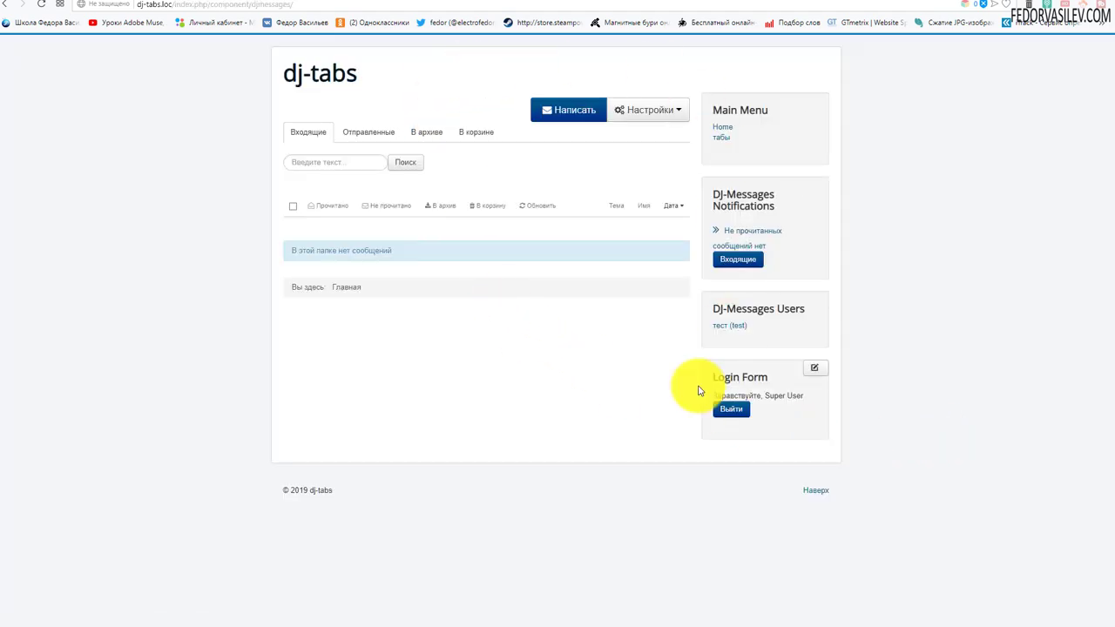
left_click(775, 393)
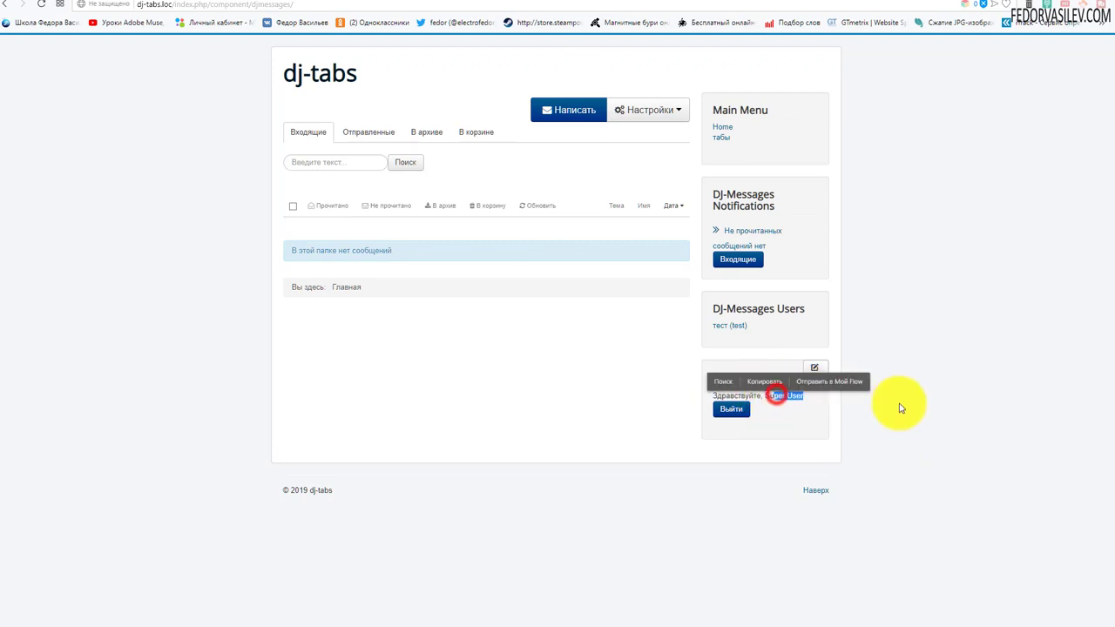
left_click(951, 322)
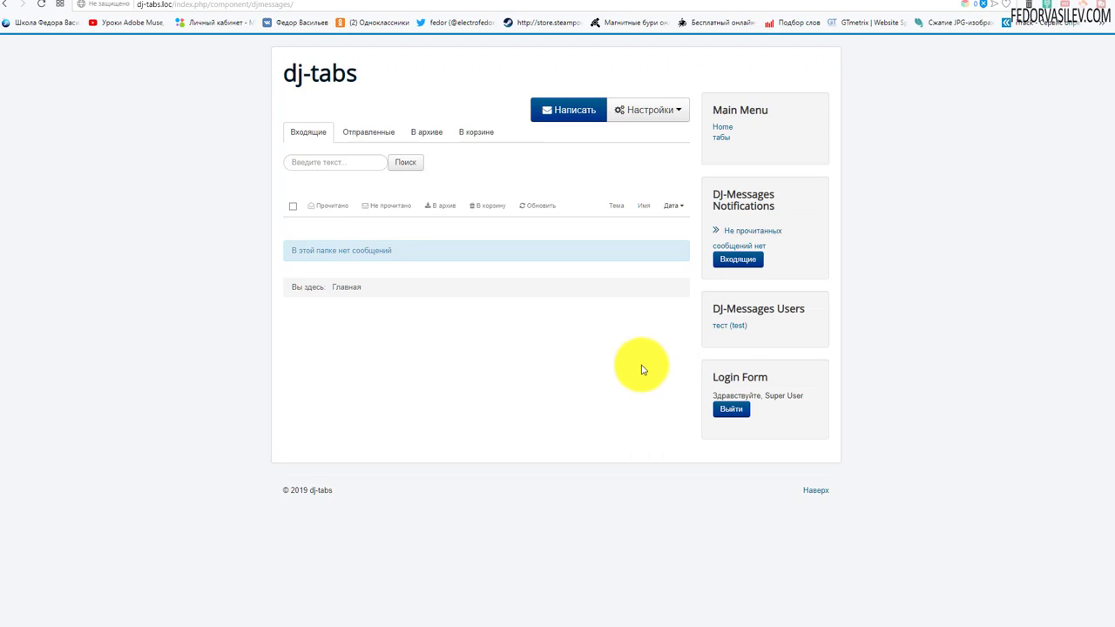
Start a message to тест from the DJ-Messages Users module, set the subject to привет, and fill in the message text
left_click(720, 328)
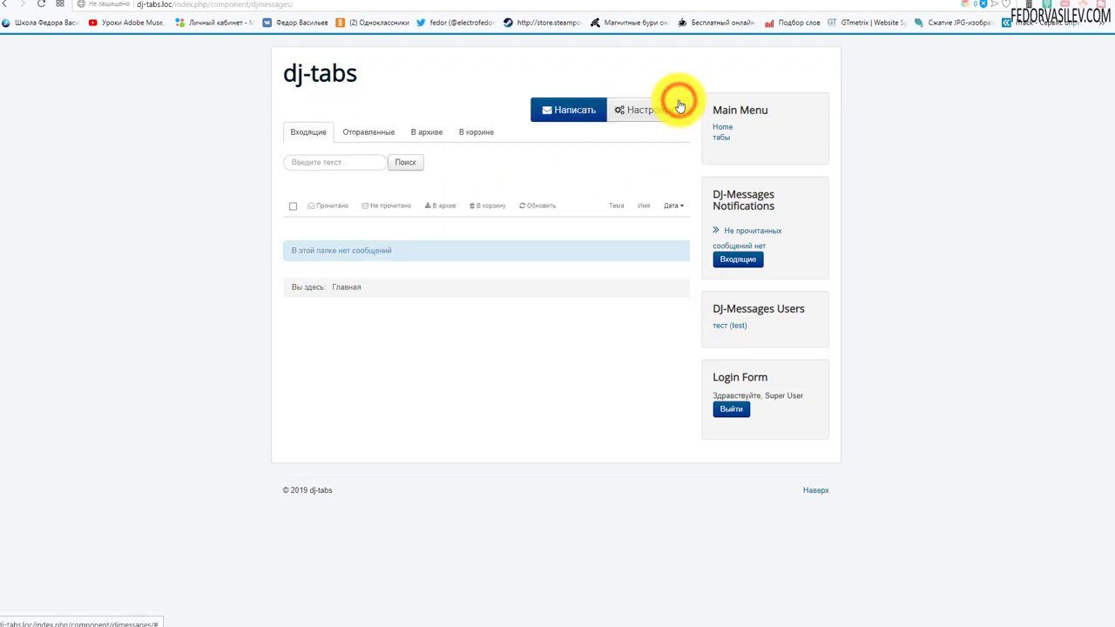
left_click(735, 325)
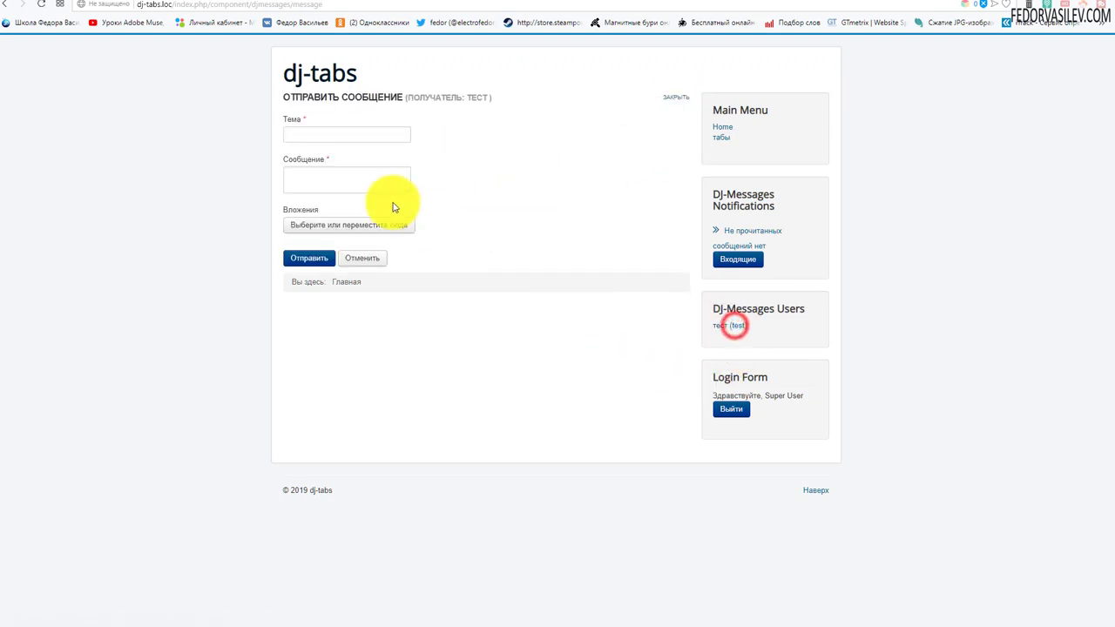
left_click(356, 136)
type("gh")
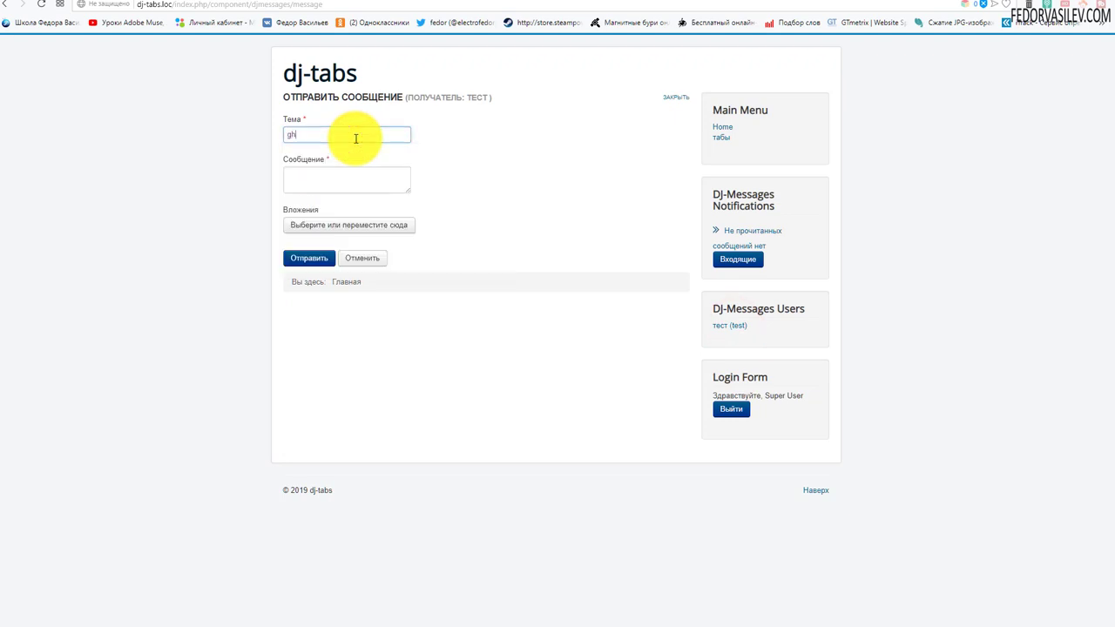
left_click(310, 177)
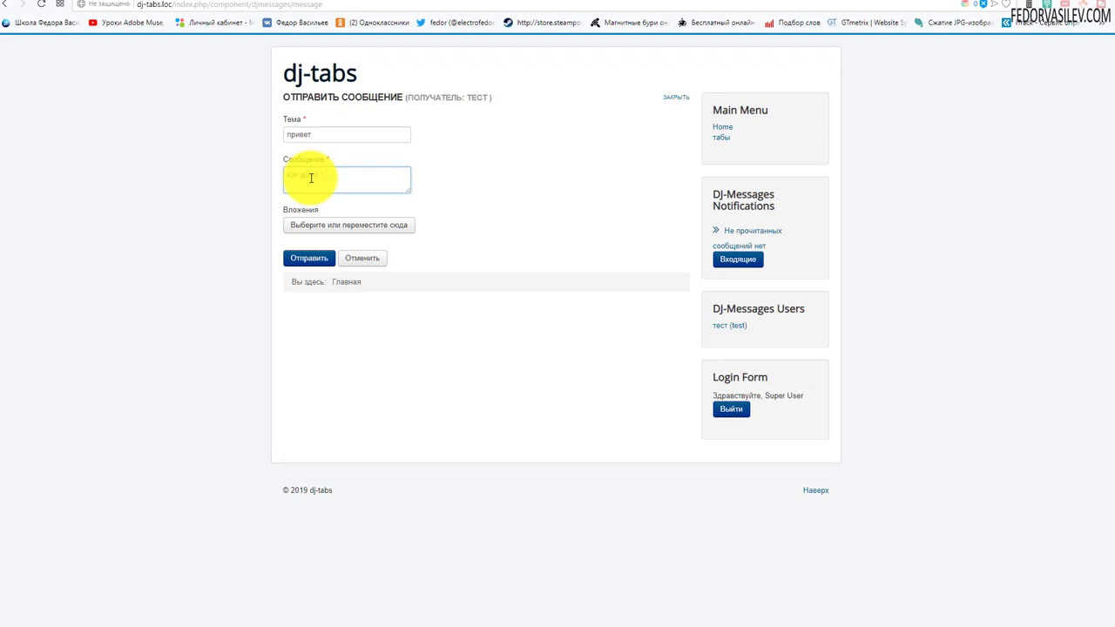
Attach the image водяной знак черный.png to the message for тест and send it
left_click(320, 228)
double_click(319, 224)
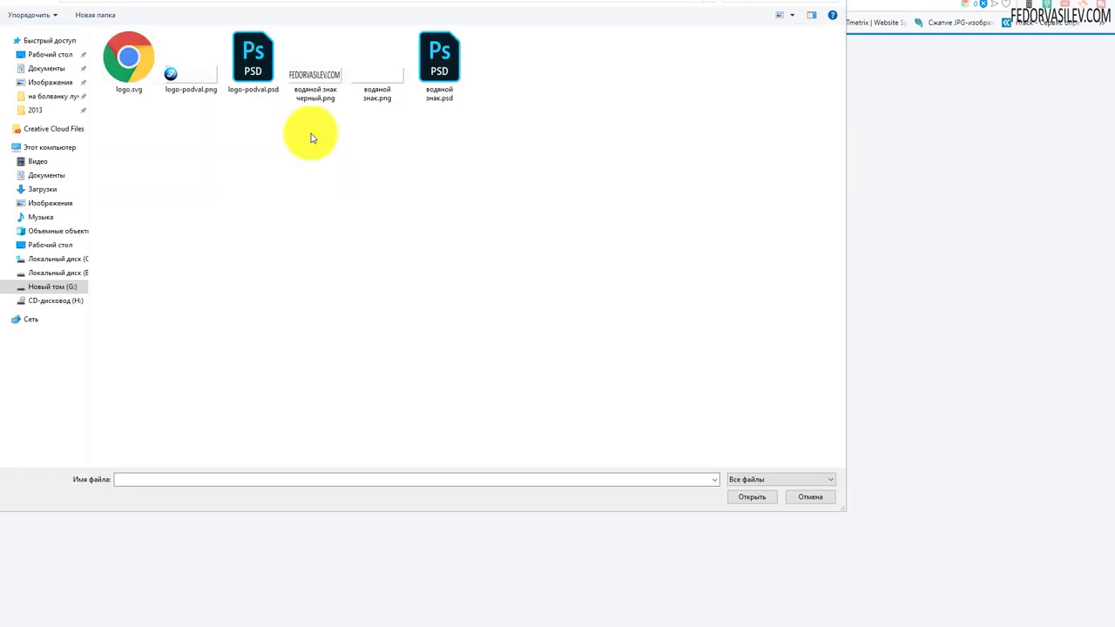
left_click(309, 83)
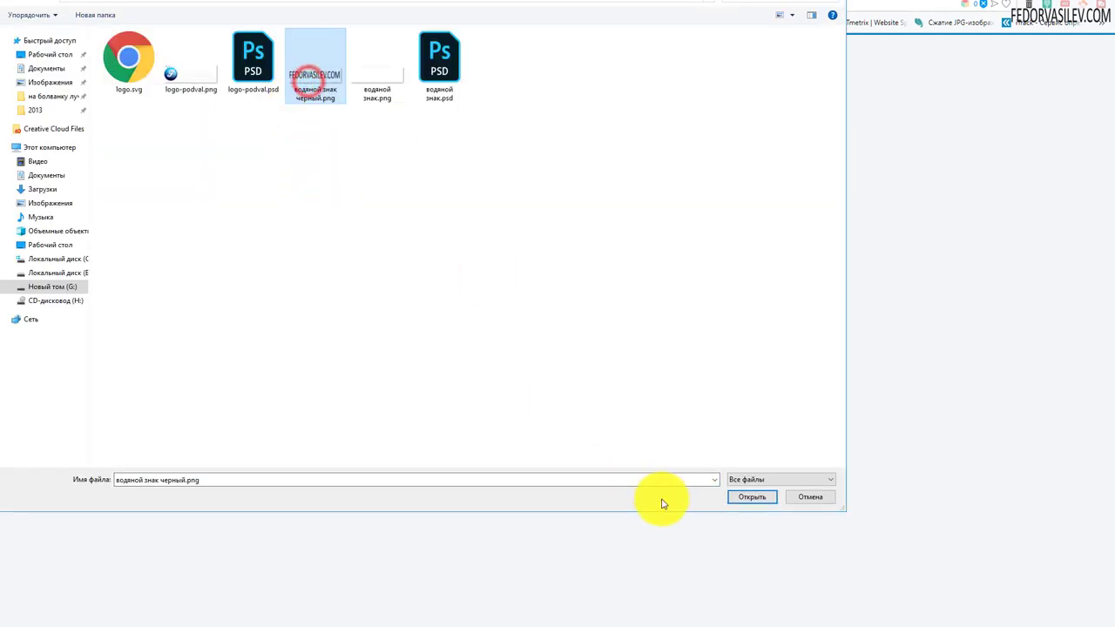
left_click(742, 497)
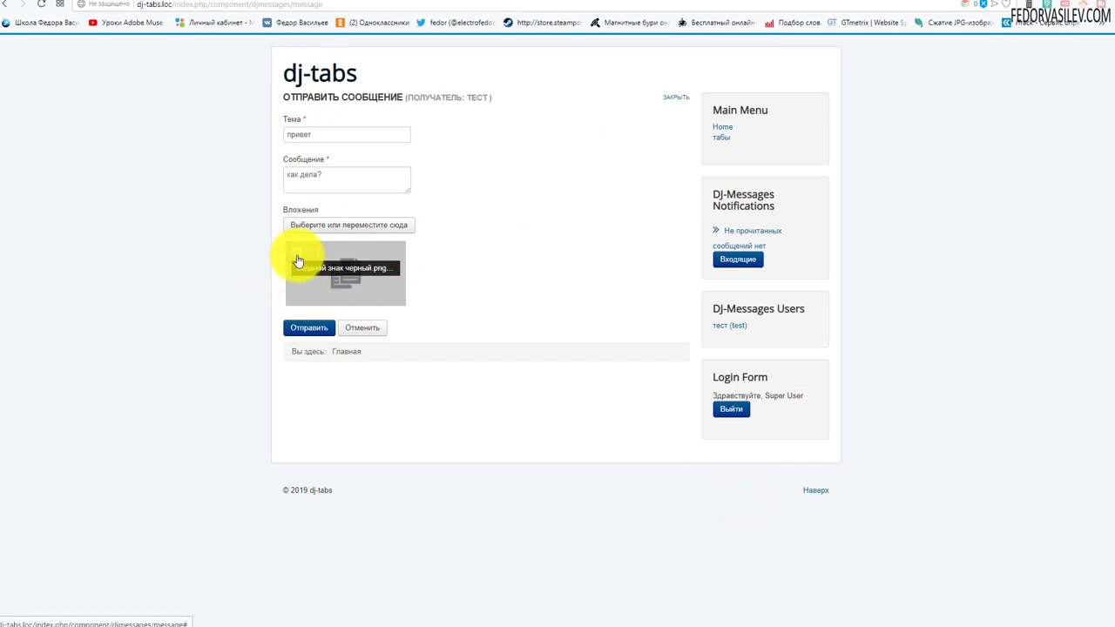
left_click(309, 327)
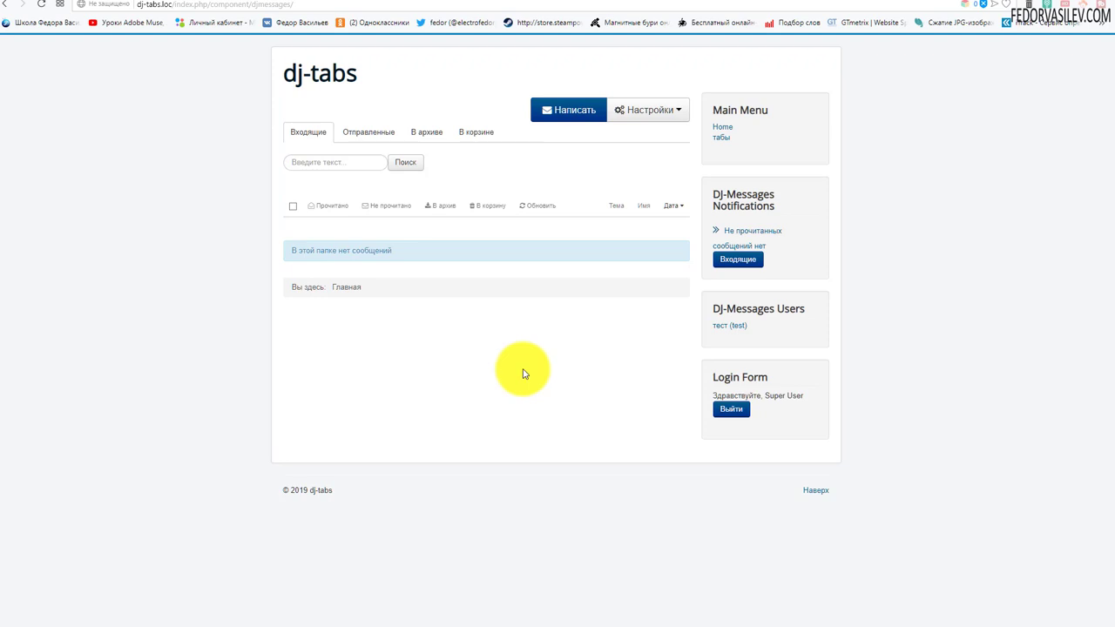
Log out of the site and log back in with the saved test account
left_click(730, 410)
left_click(449, 154)
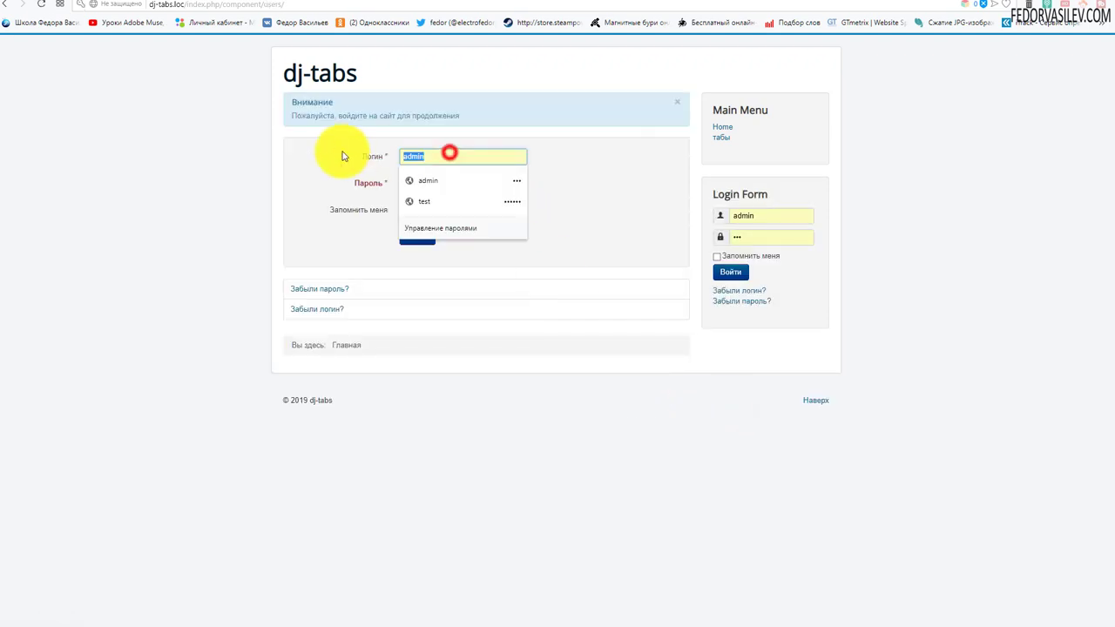
left_click(423, 202)
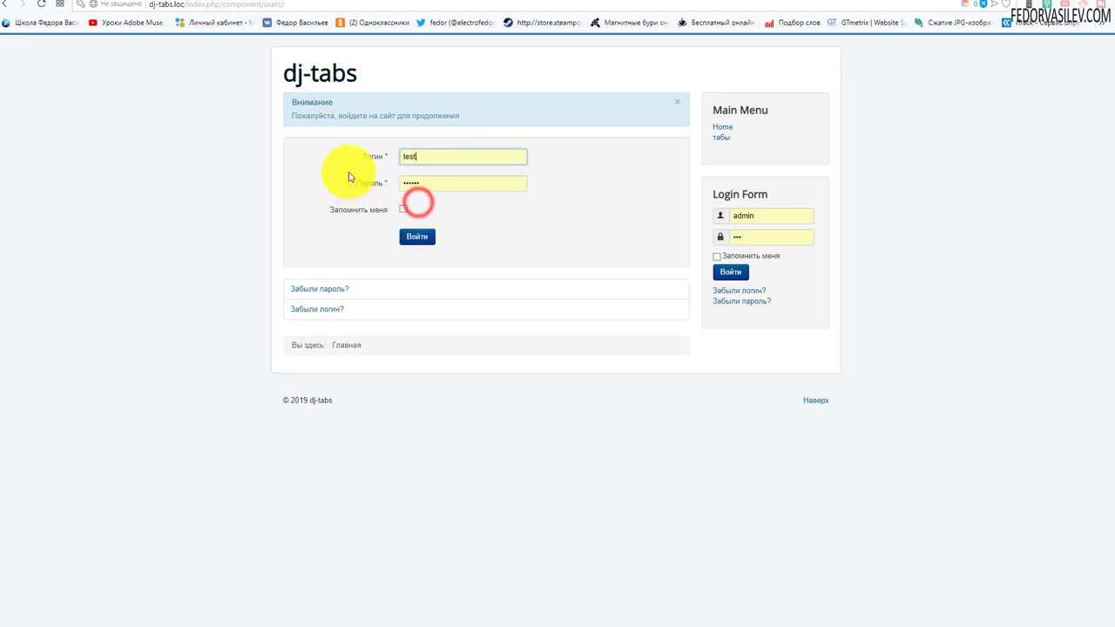
left_click(415, 239)
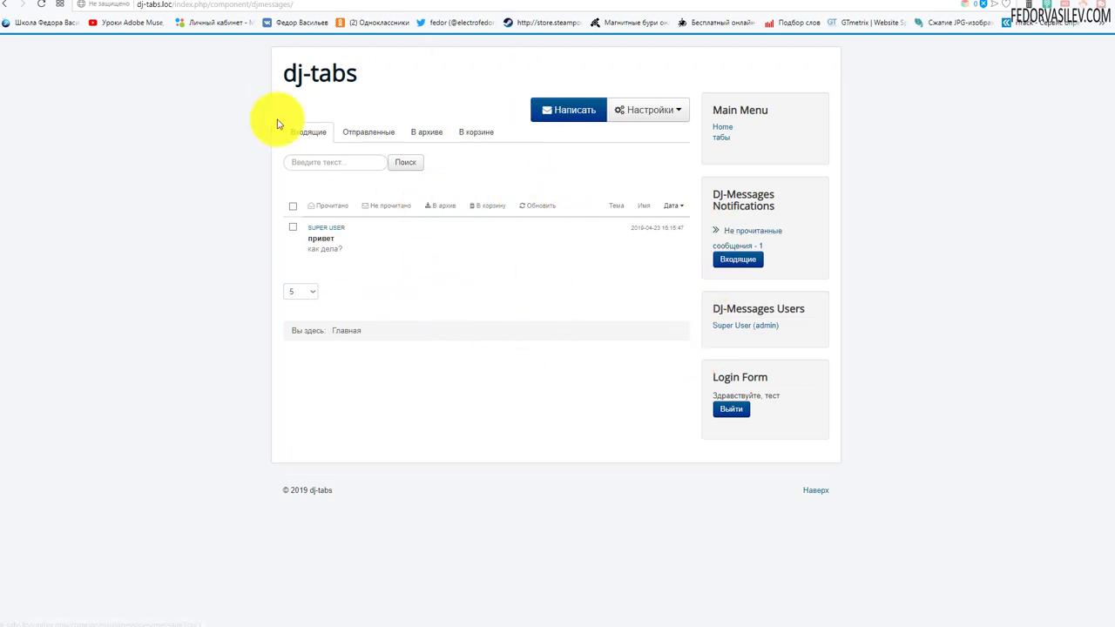
Check the DJ-Messages Notifications module, then open the привет message and read its sender details and text
left_click_drag(780, 199, 723, 194)
left_click(755, 207)
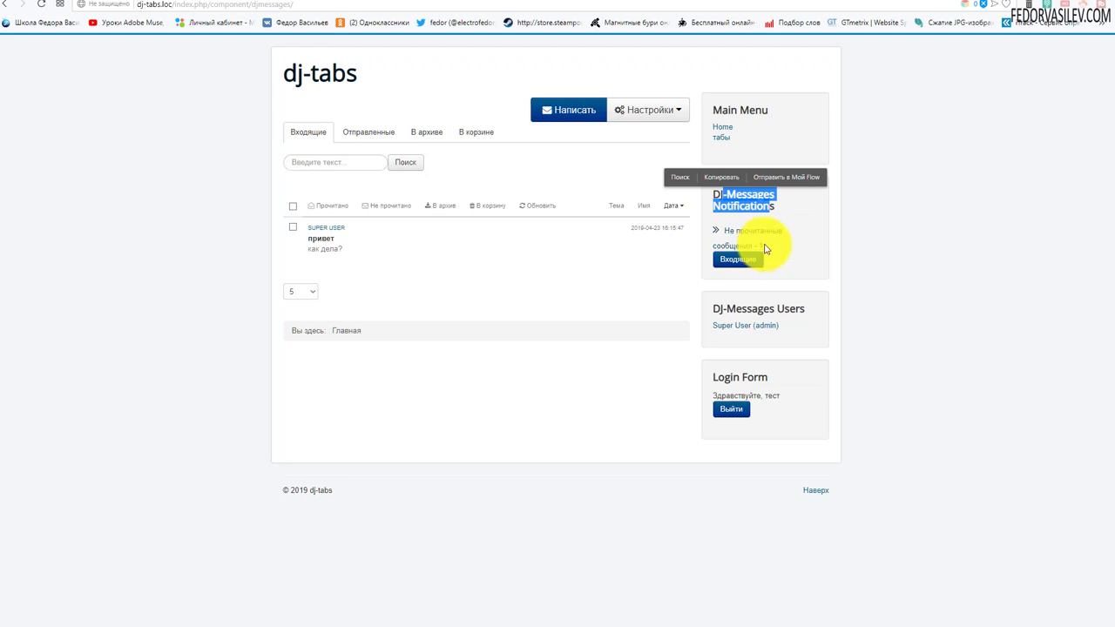
left_click(453, 242)
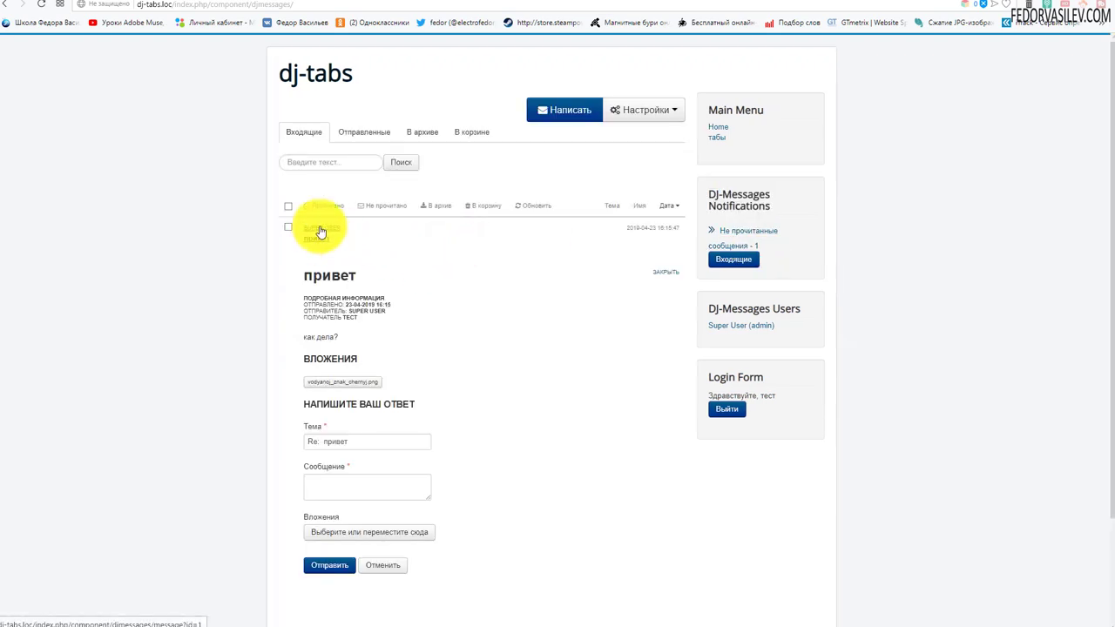
double_click(366, 304)
left_click(511, 314)
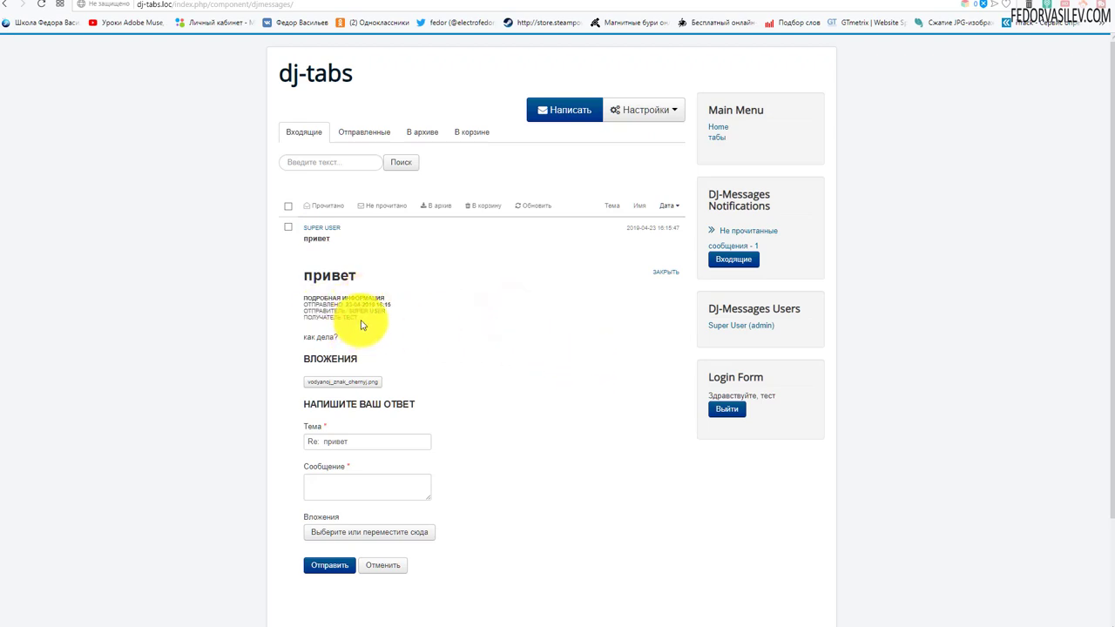
left_click_drag(342, 340, 311, 338)
left_click(500, 323)
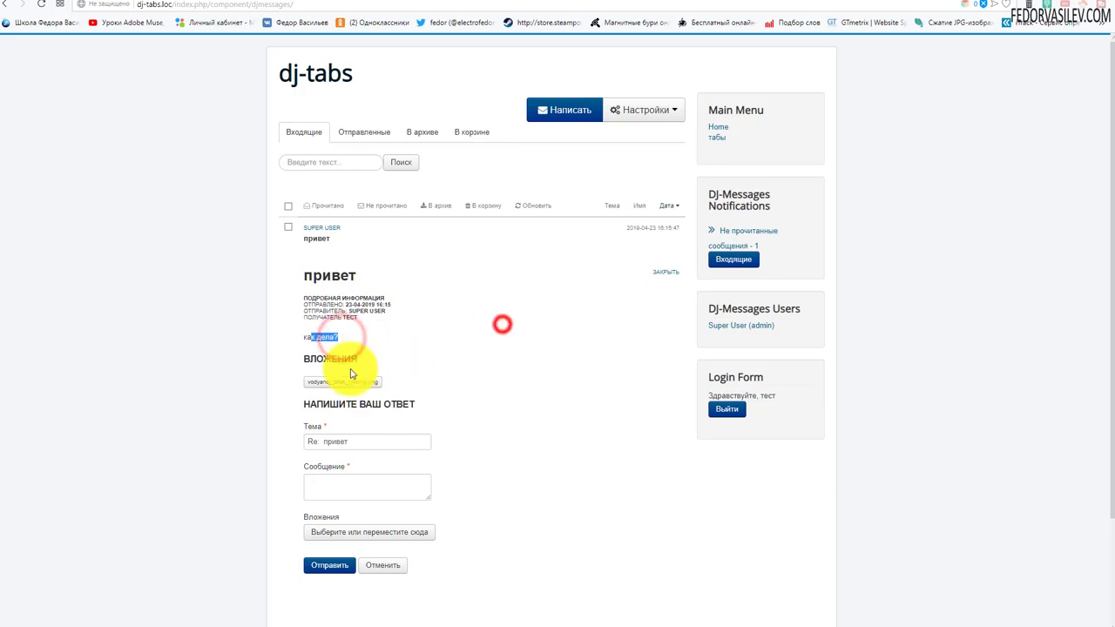
Open the PNG attachment of the привет message, inspect the image, and return to the message
left_click(338, 390)
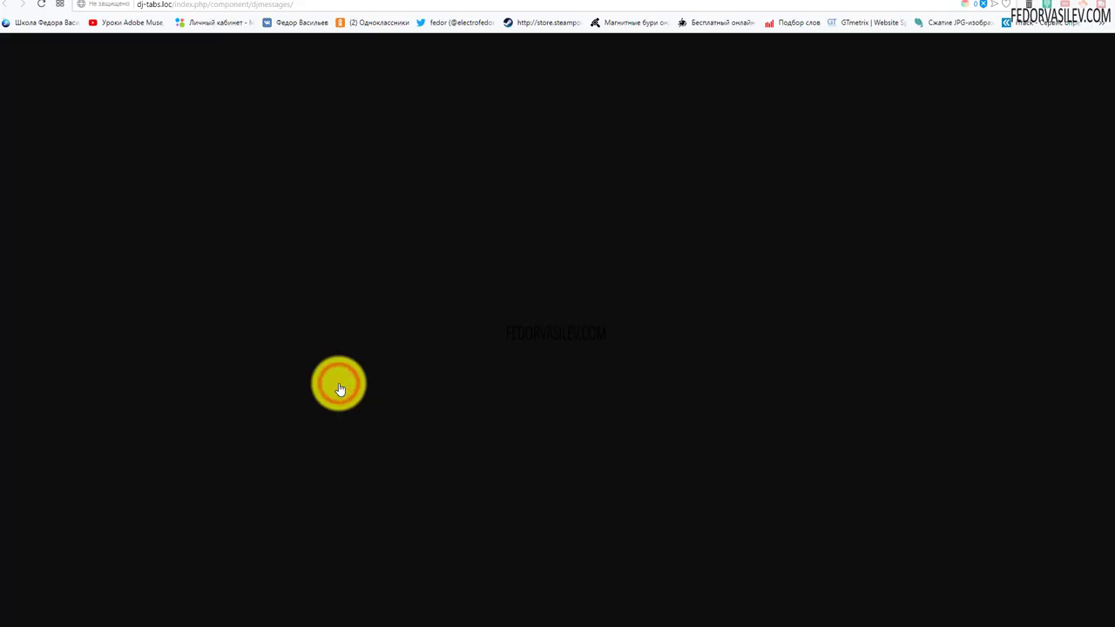
left_click(512, 338)
left_click(623, 329)
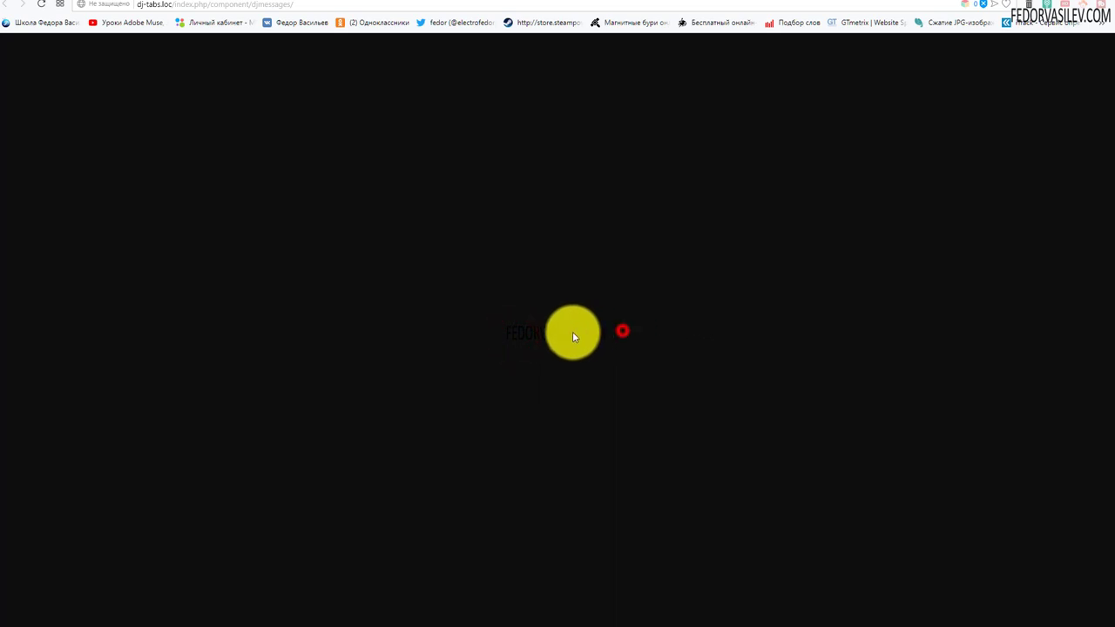
left_click(510, 330)
left_click(492, 329)
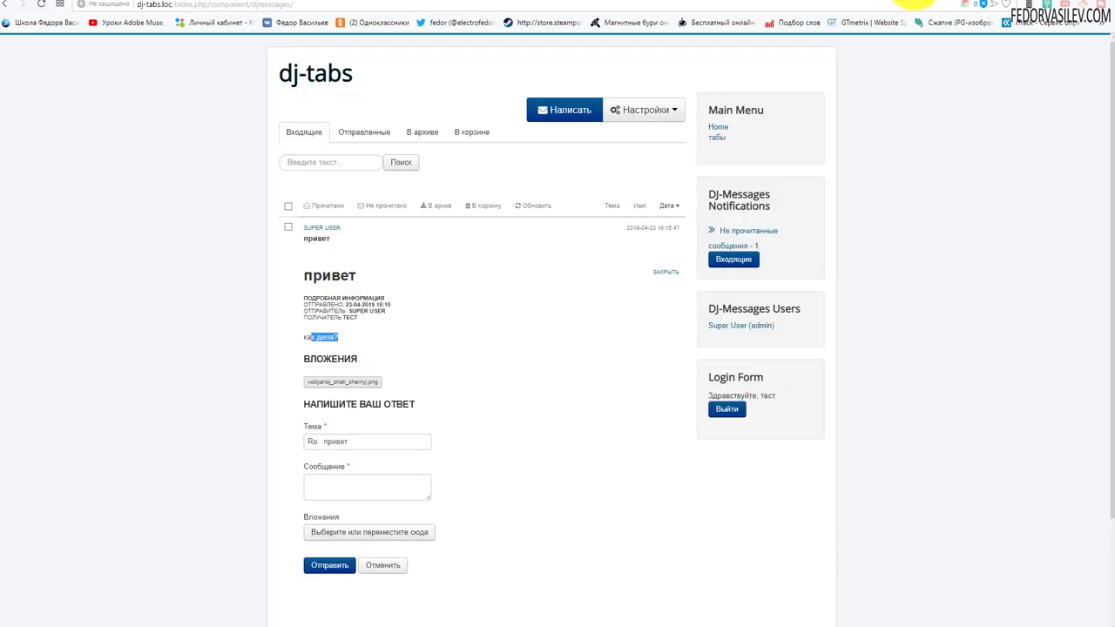
Reply to the привет message with the text хорошо, keeping the subject Re: привет, and send it
scroll(523, 340, "down", 2)
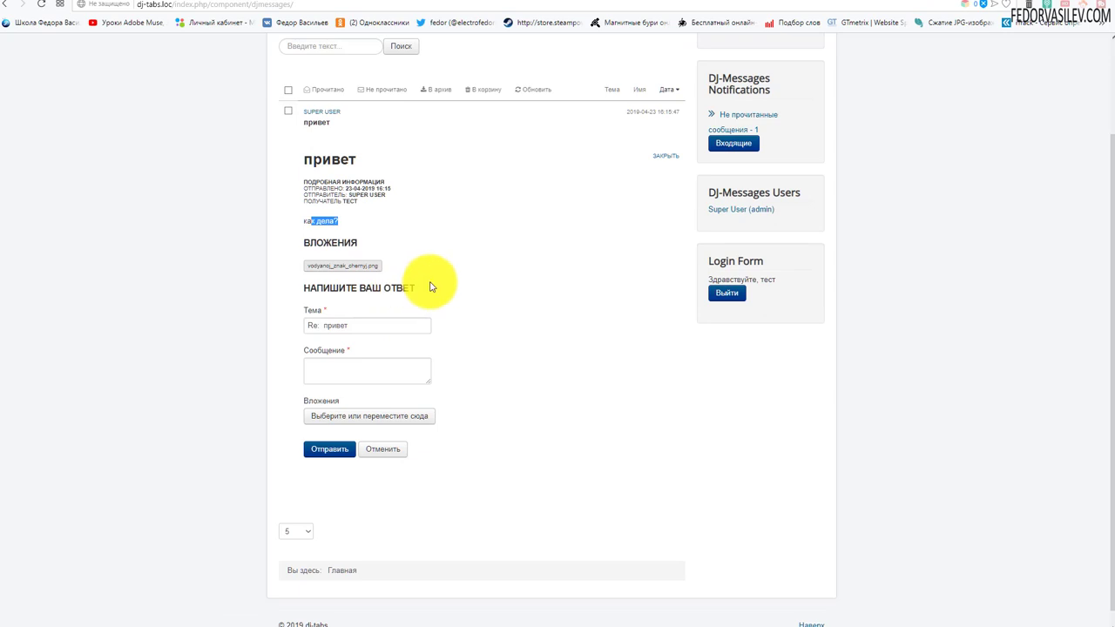
left_click_drag(366, 326, 290, 331)
left_click(560, 263)
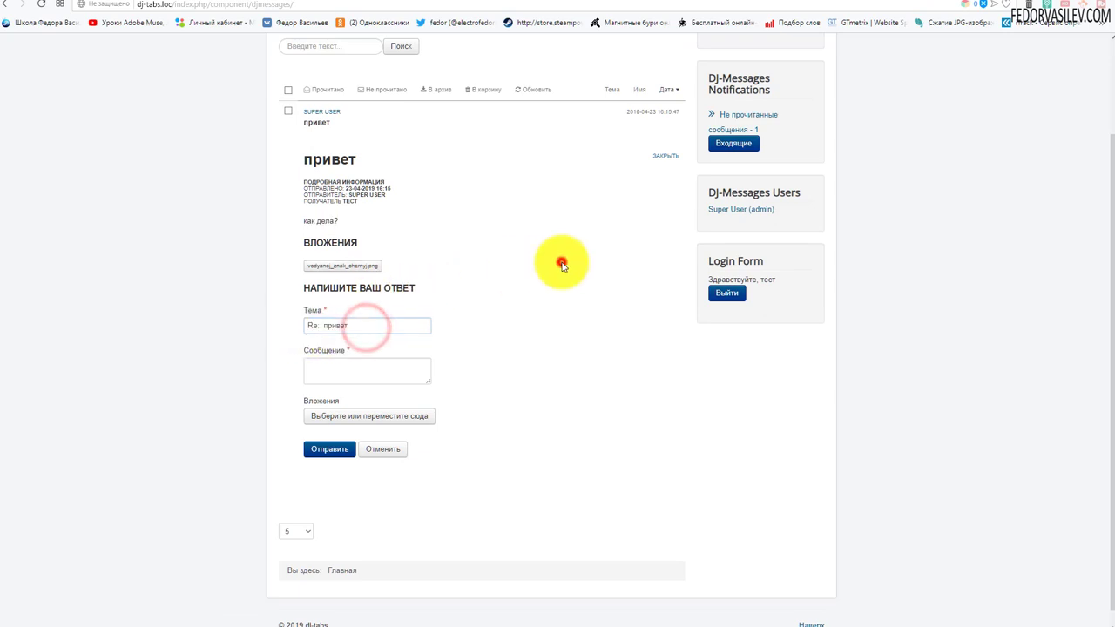
scroll(562, 266, "down", 1)
scroll(360, 371, "up", 1)
left_click(360, 371)
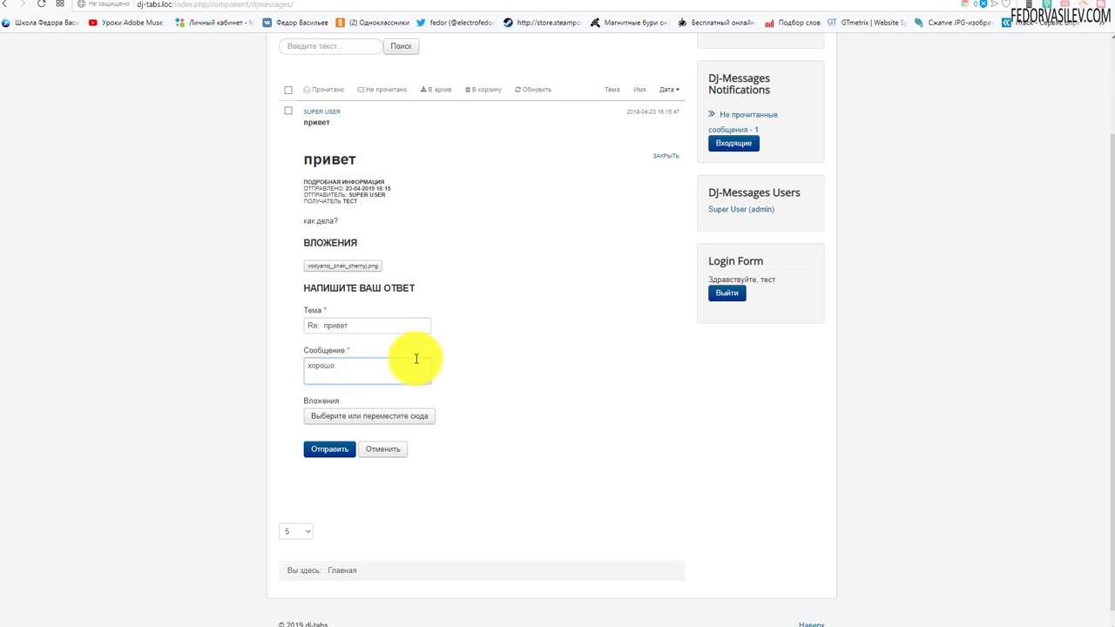
left_click(343, 452)
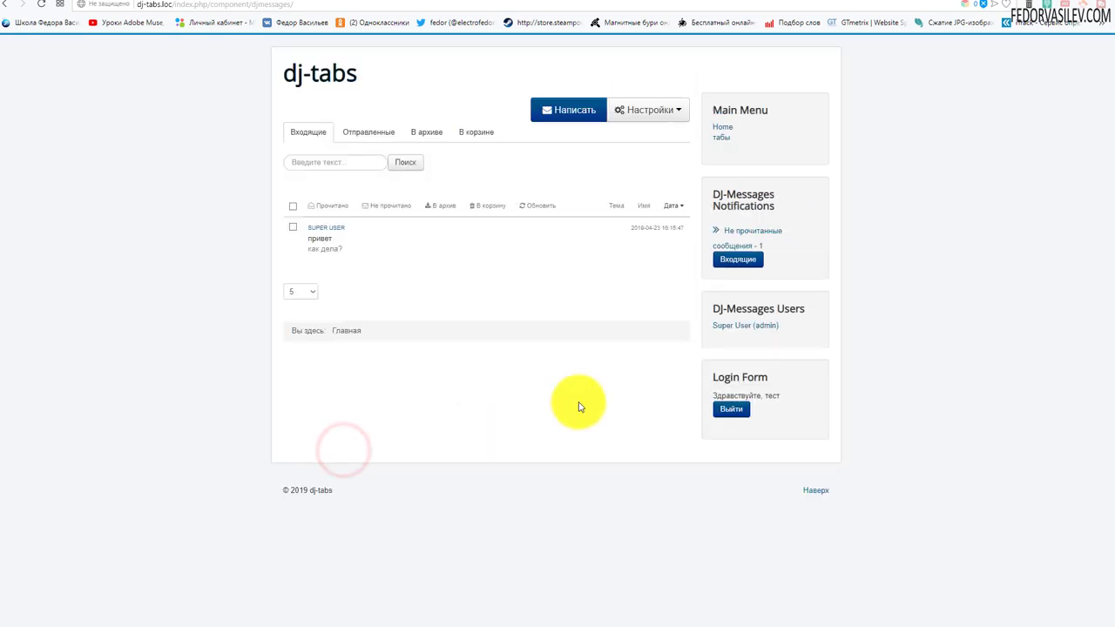
Check the sent and archived message folders, and review the inbox's messages-per-page options
left_click(357, 135)
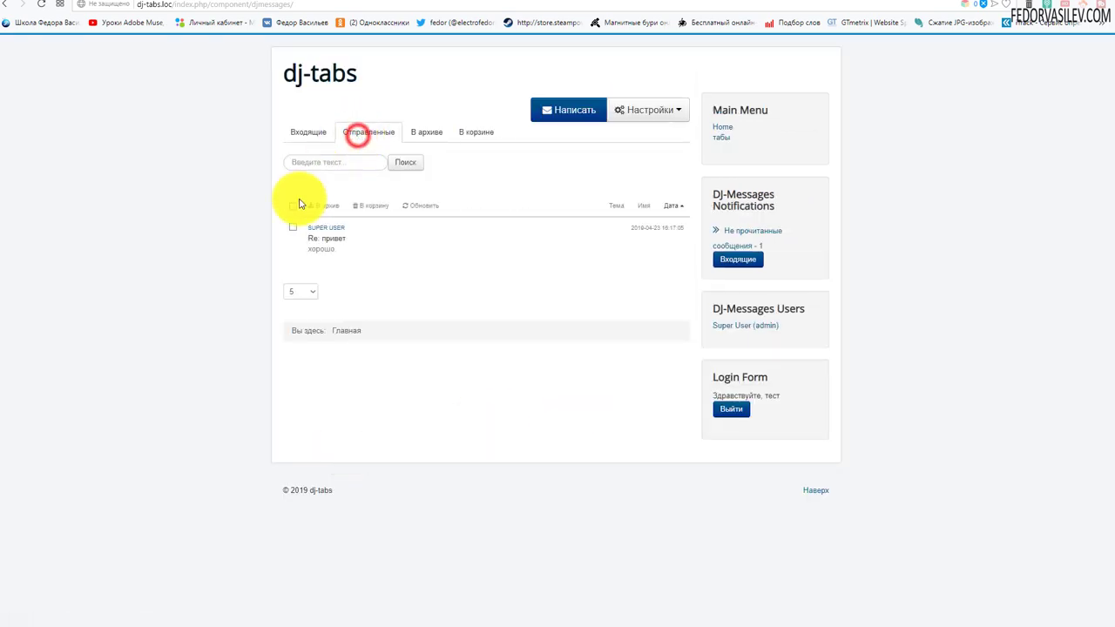
left_click(423, 139)
left_click(301, 291)
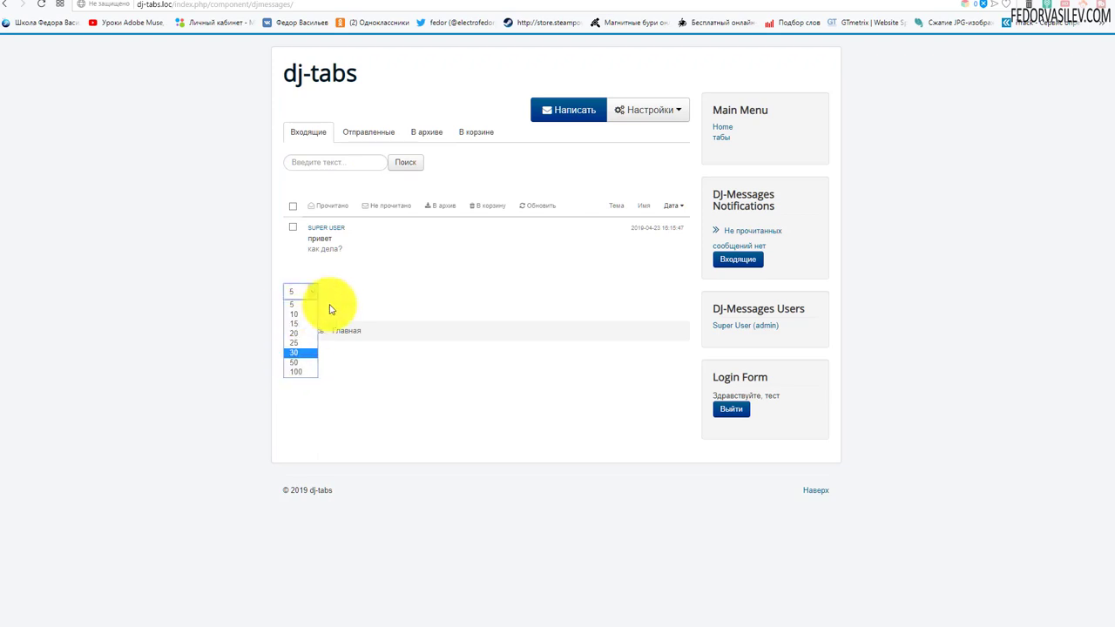
left_click(357, 290)
Archive the привет message, restore it from the archive, and select it again in the inbox
left_click(293, 227)
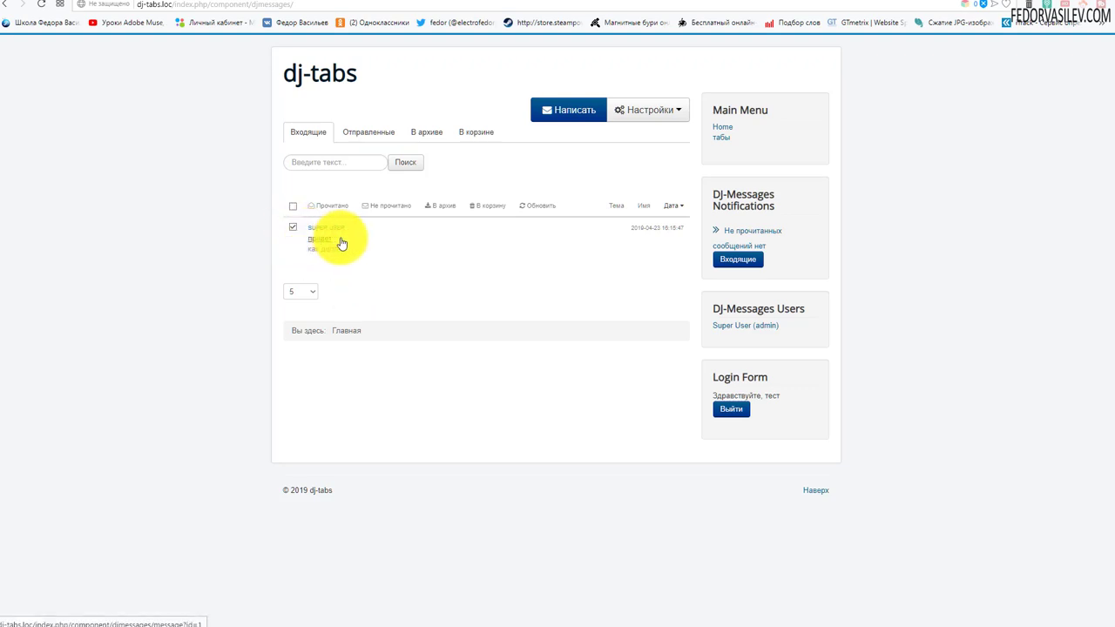
left_click(436, 206)
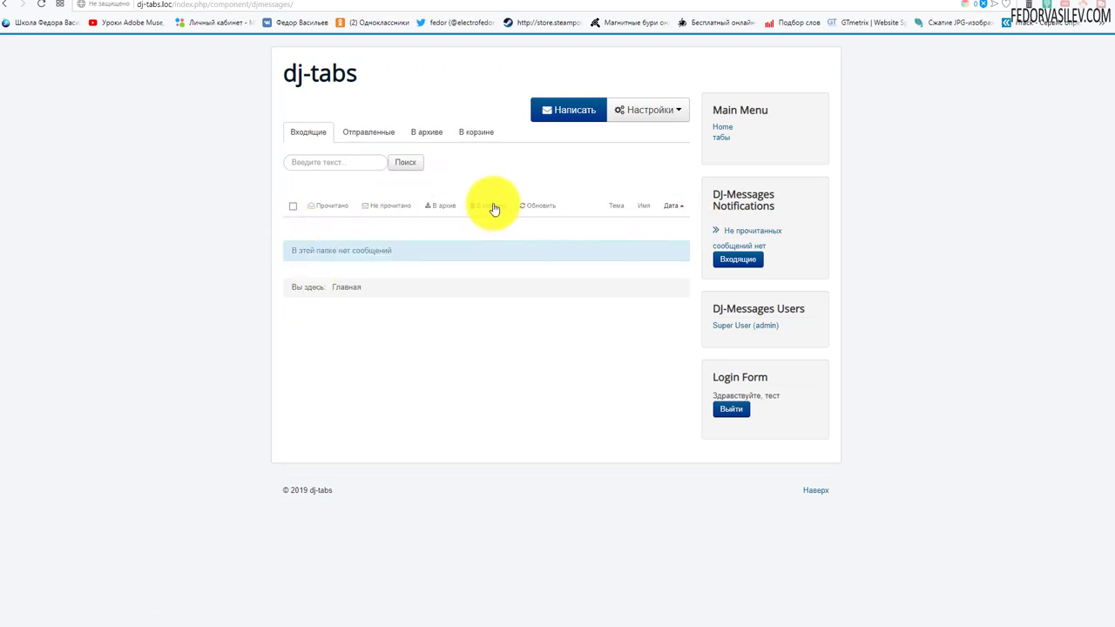
left_click(424, 137)
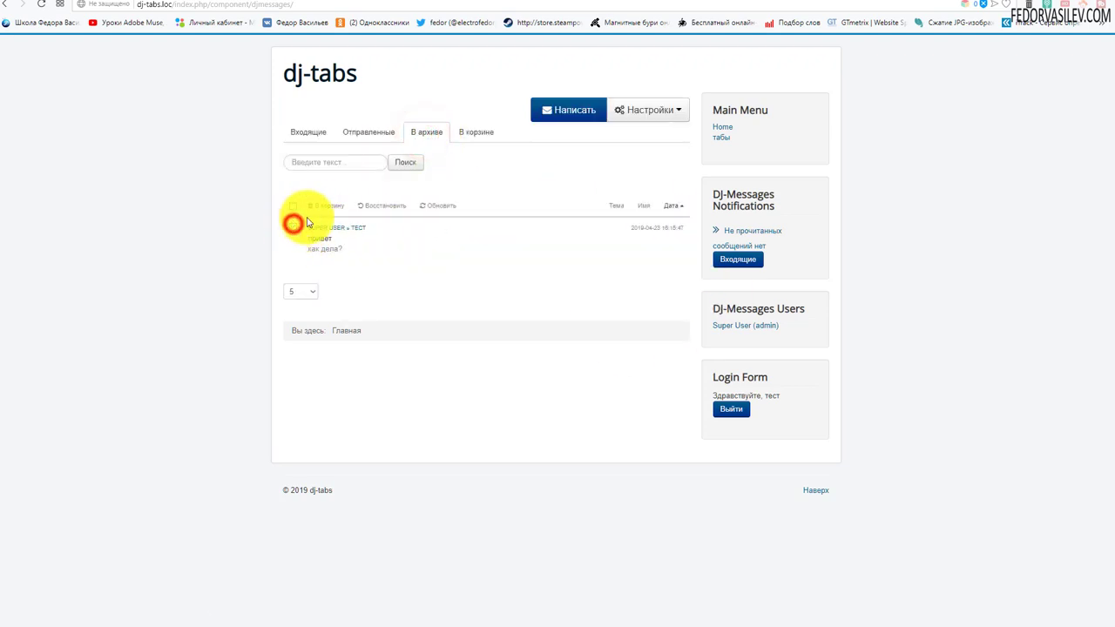
left_click(294, 225)
left_click(384, 206)
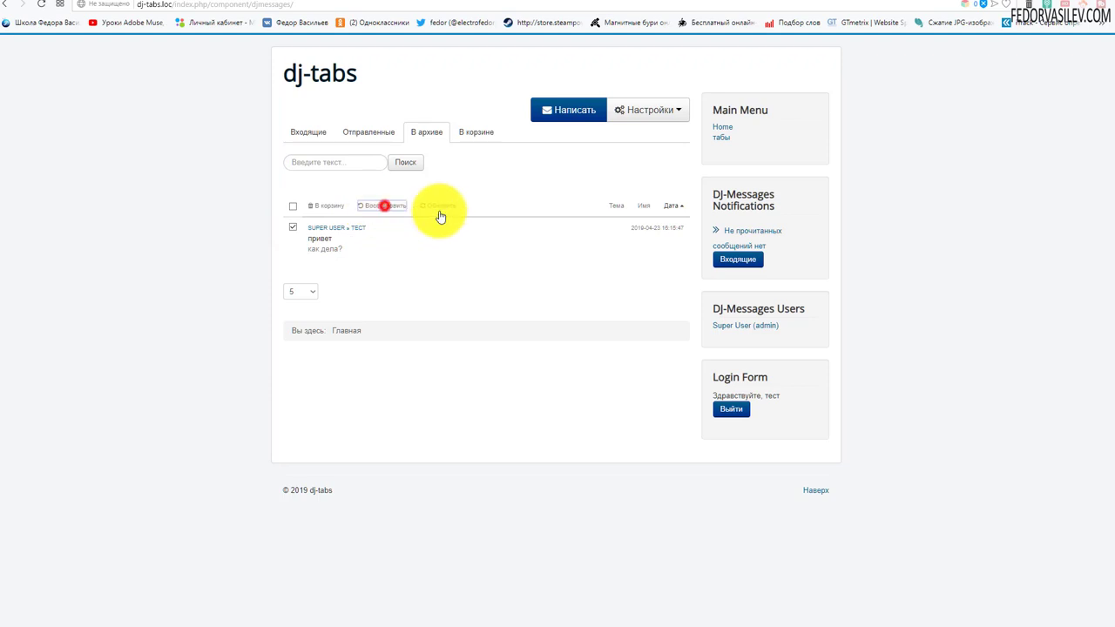
left_click(314, 135)
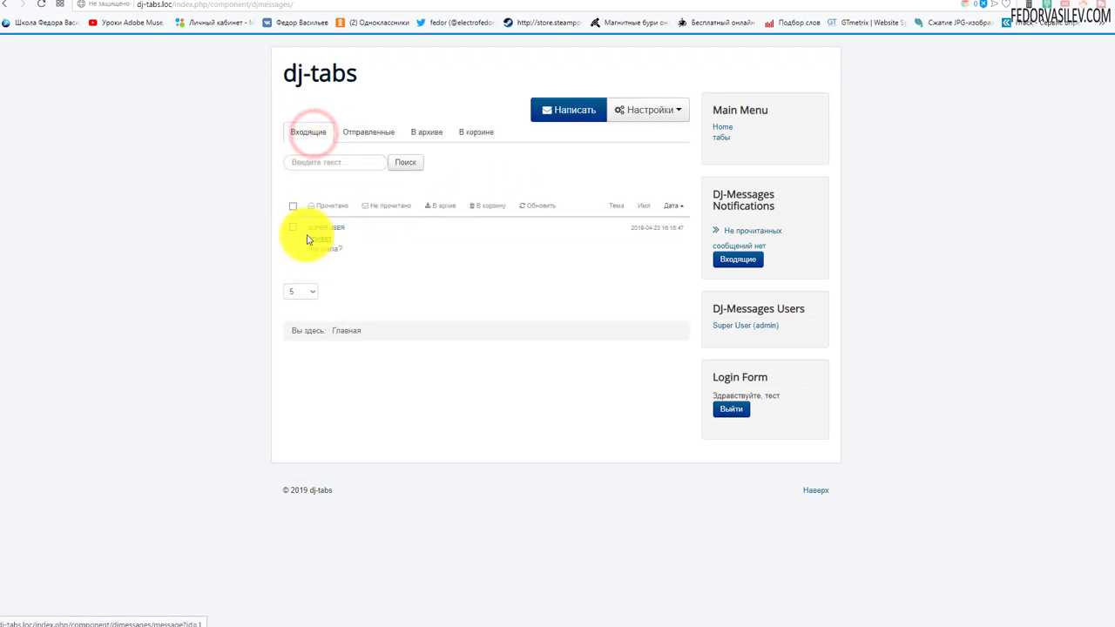
left_click(290, 230)
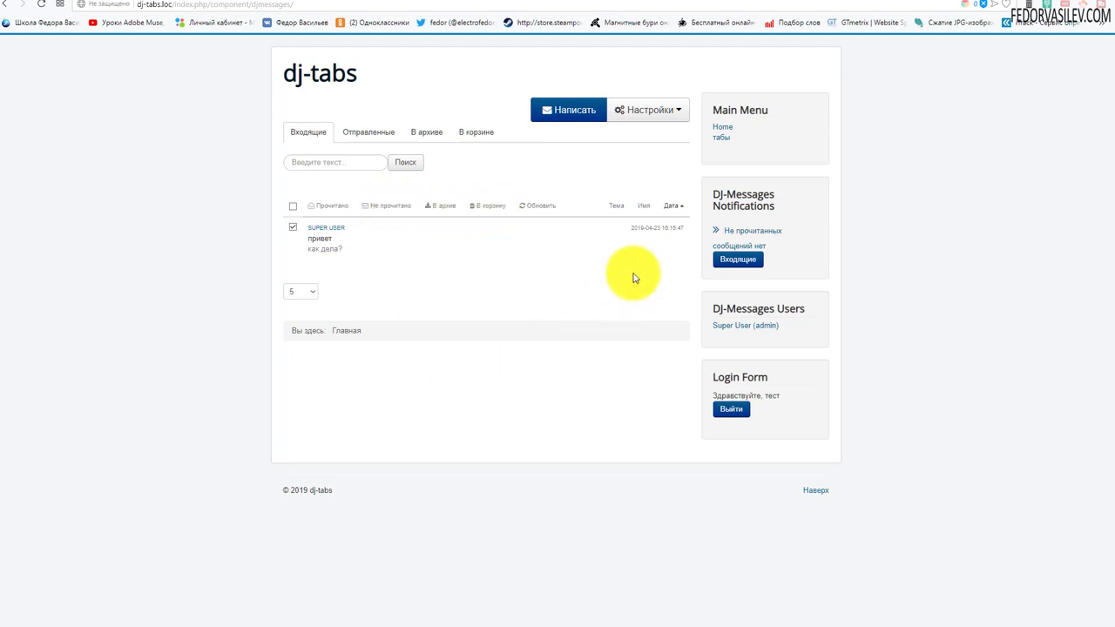
Log out of the test account and log in with the saved admin account
left_click(731, 409)
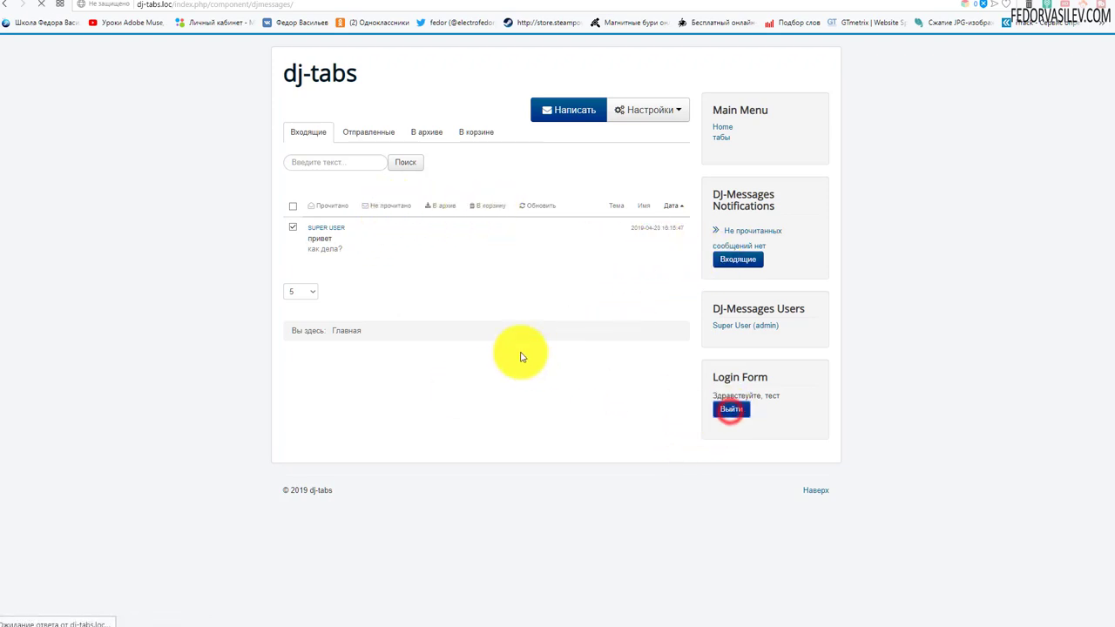
left_click(428, 157)
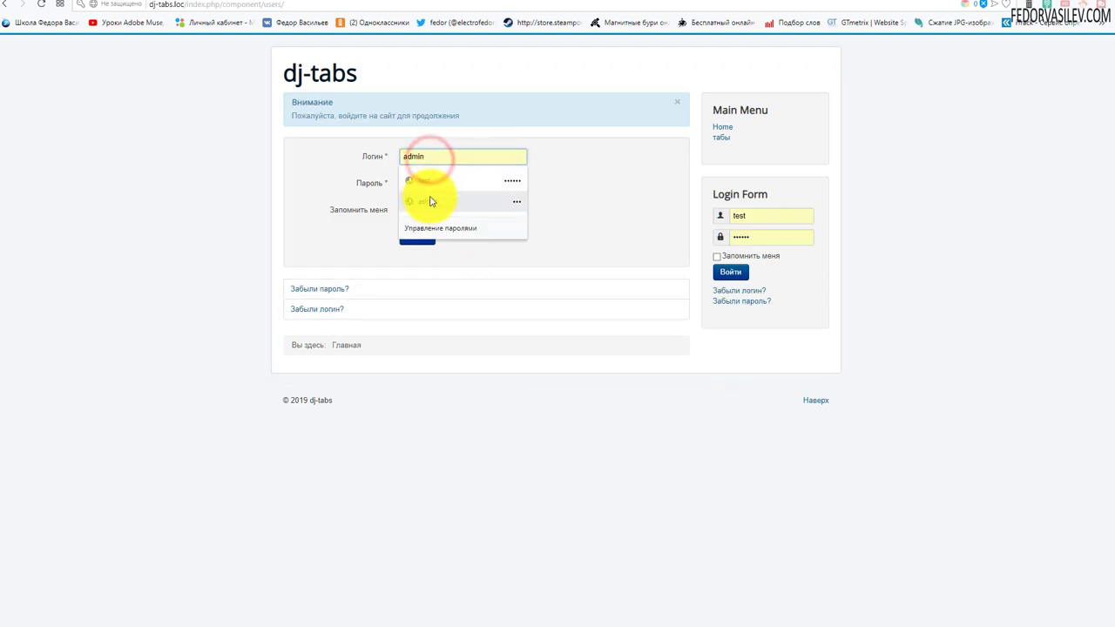
left_click(431, 201)
left_click(417, 238)
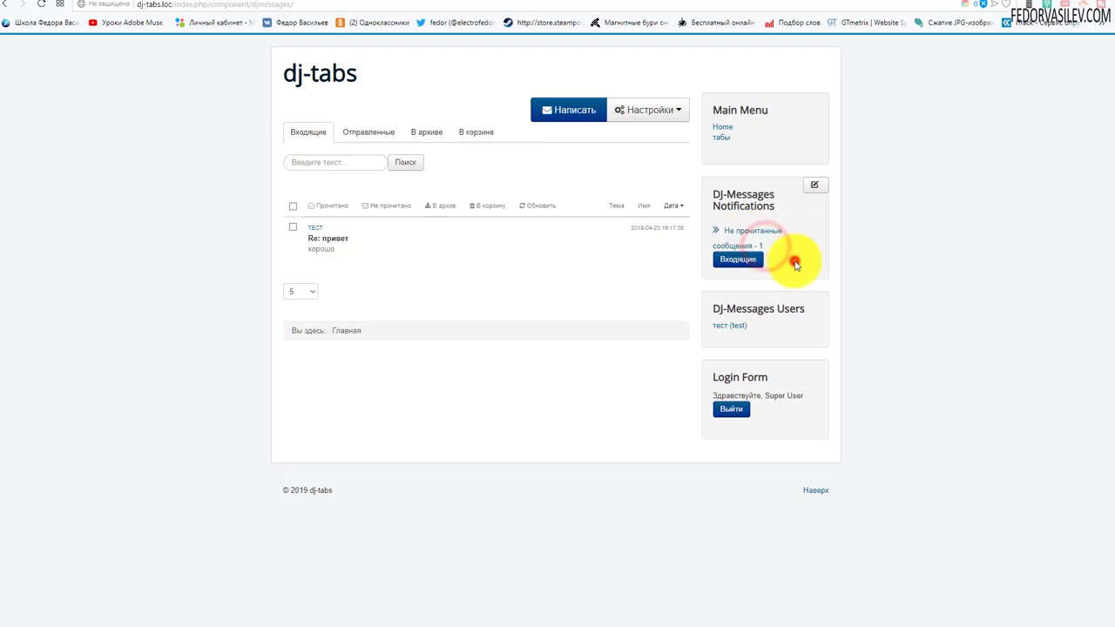
Open the Re: привет reply from тест in the inbox and review its details and reply form
left_click(737, 262)
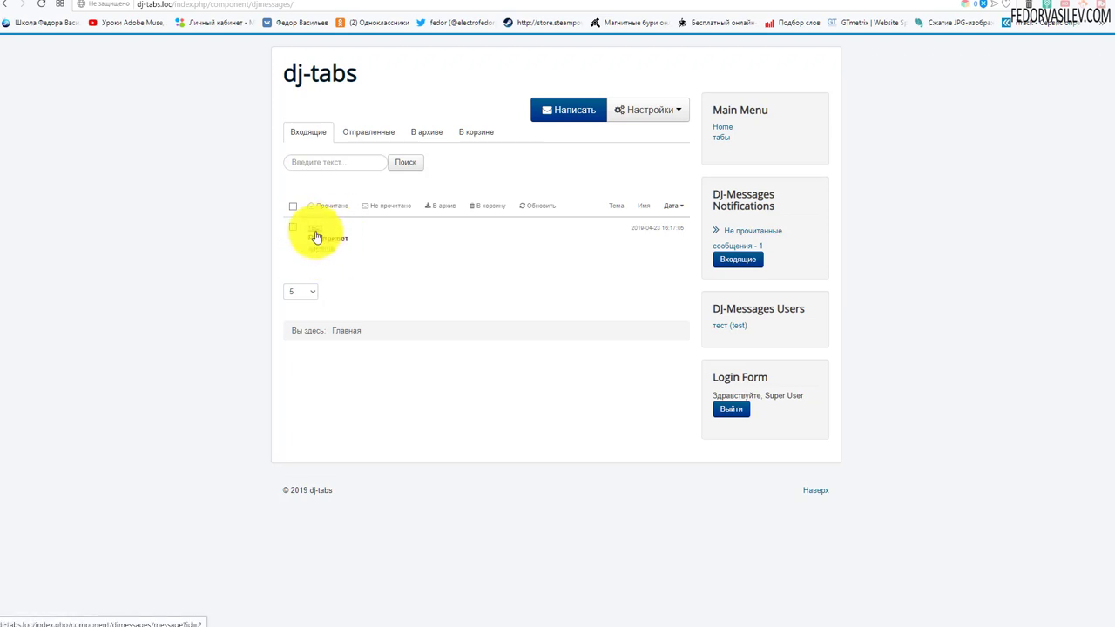
left_click(317, 232)
scroll(485, 274, "down", 2)
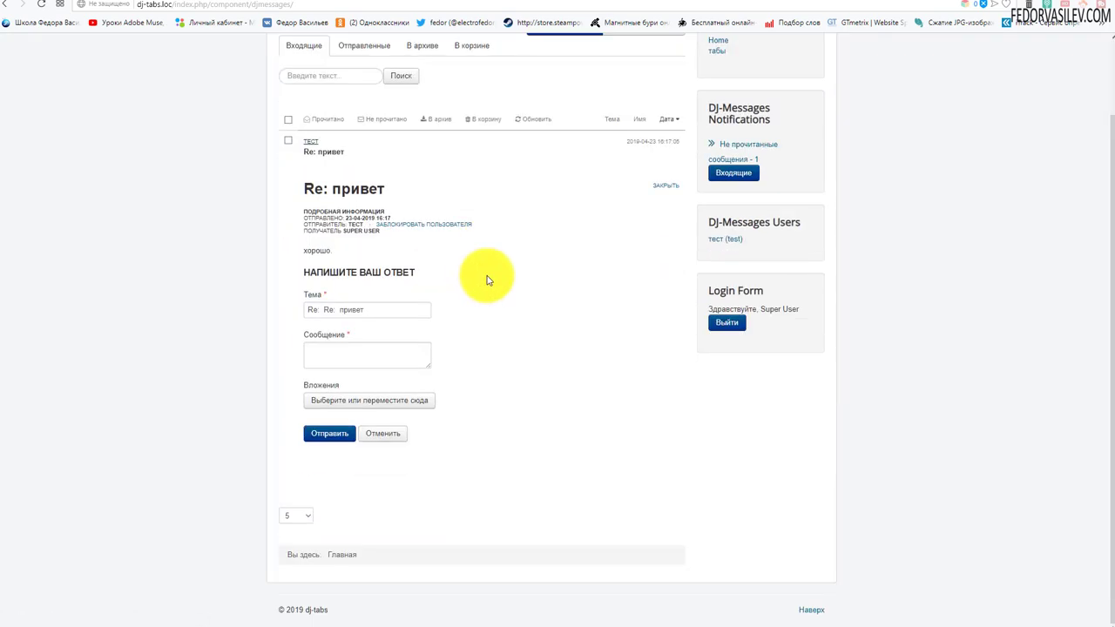
scroll(474, 336, "up", 2)
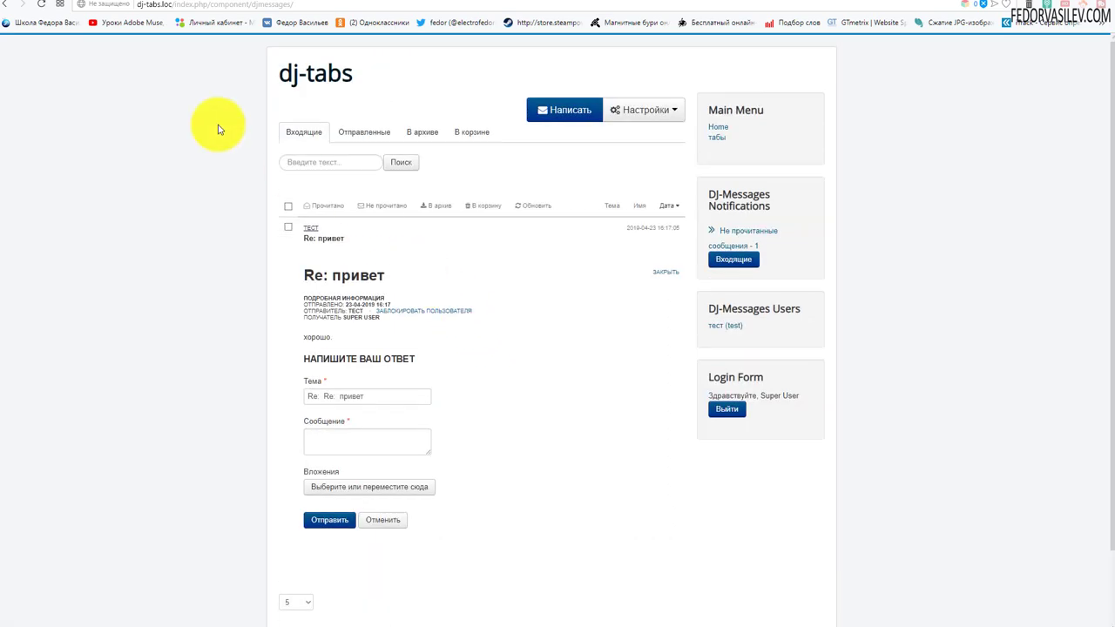
Go back to the previous page, check the unread notifications, and reopen the reply from тест through the inbox
left_click(12, 7)
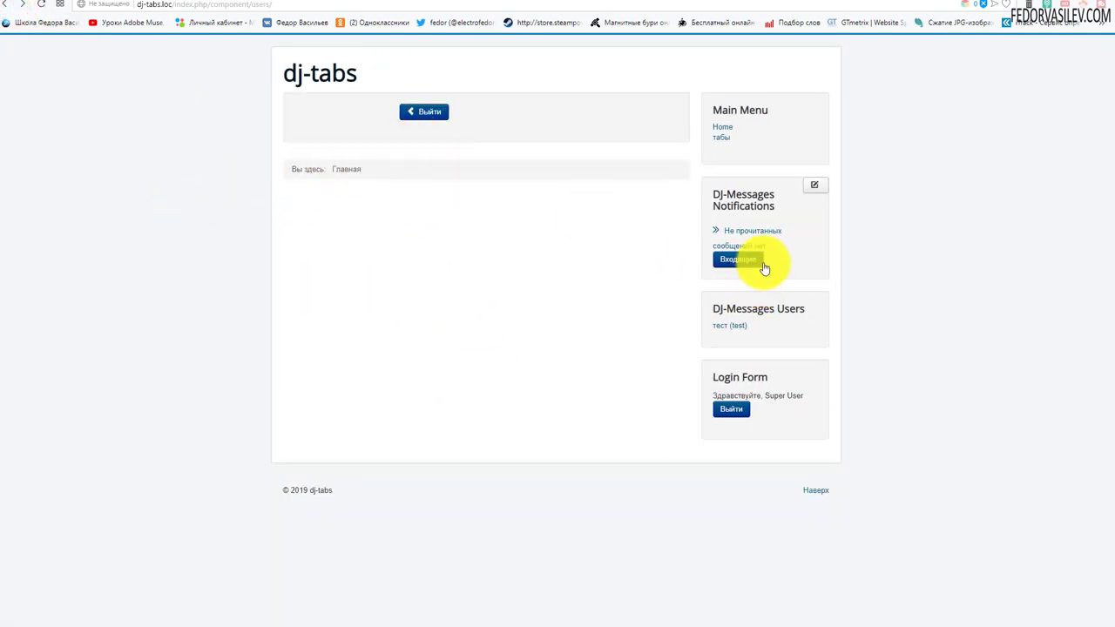
left_click(764, 264)
left_click(324, 238)
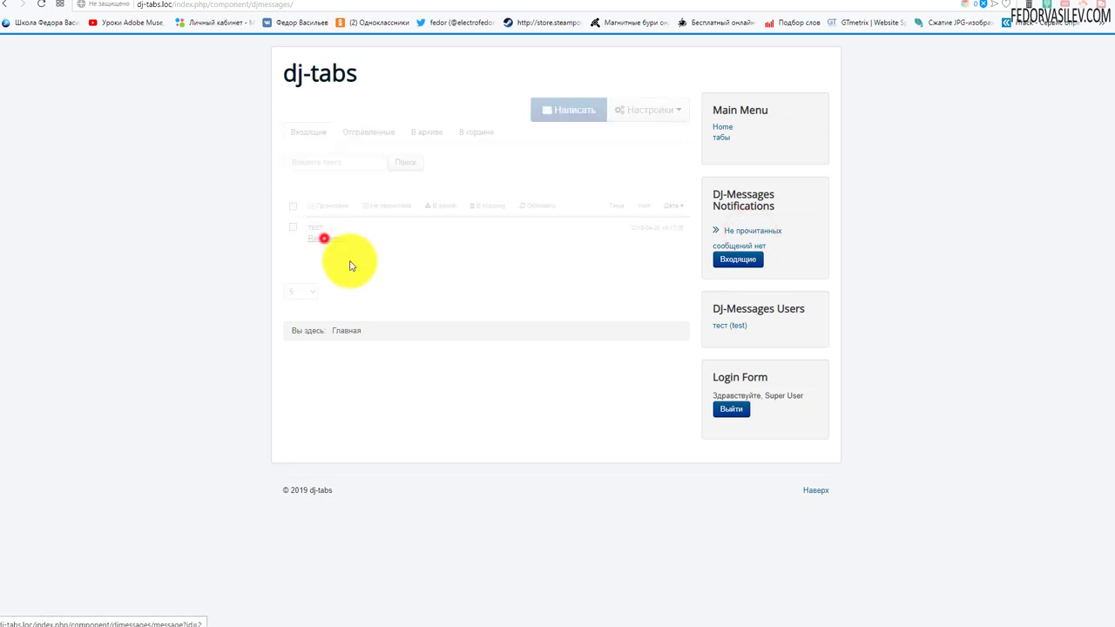
scroll(440, 279, "down", 2)
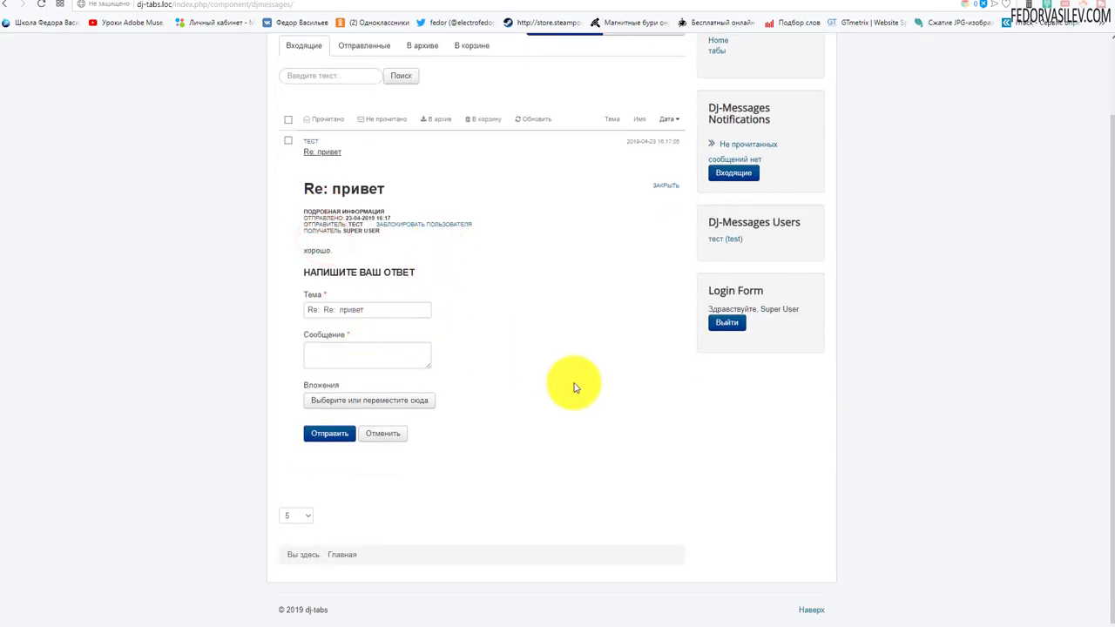
Check the recipient choices in the new-message form, close the form, and view the messaging settings options above the inbox
scroll(568, 392, "up", 2)
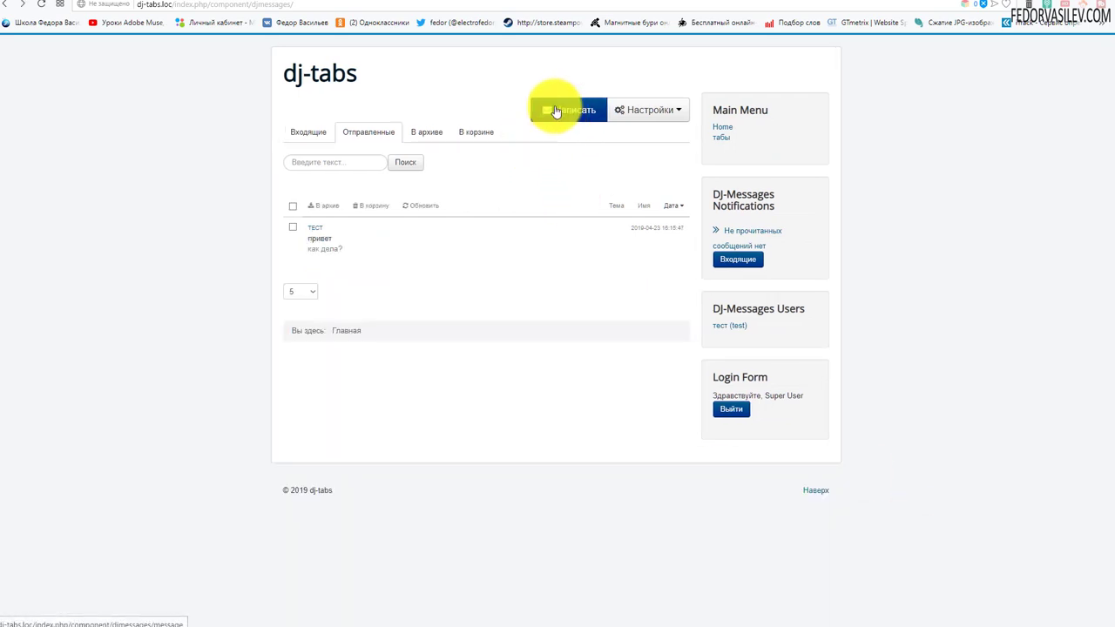
left_click(562, 112)
left_click(350, 133)
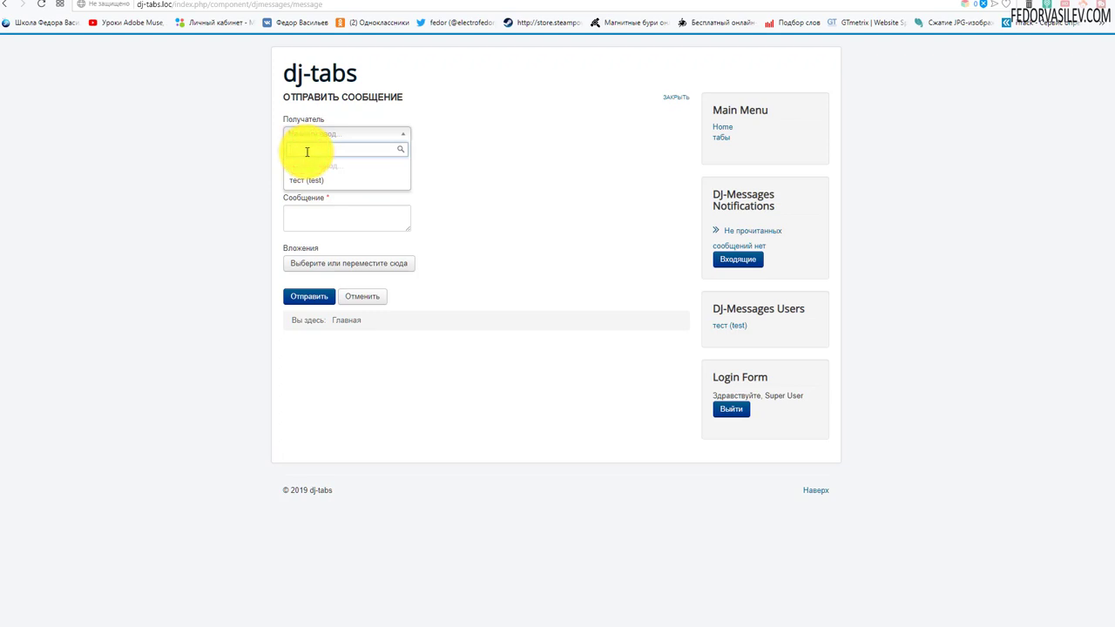
left_click(488, 133)
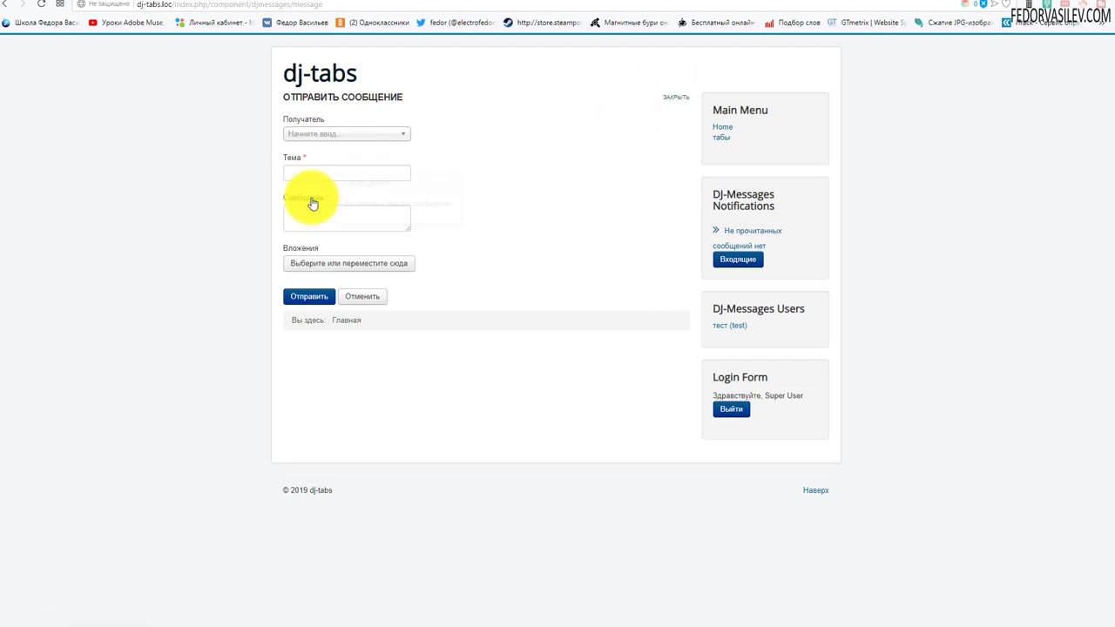
left_click(676, 96)
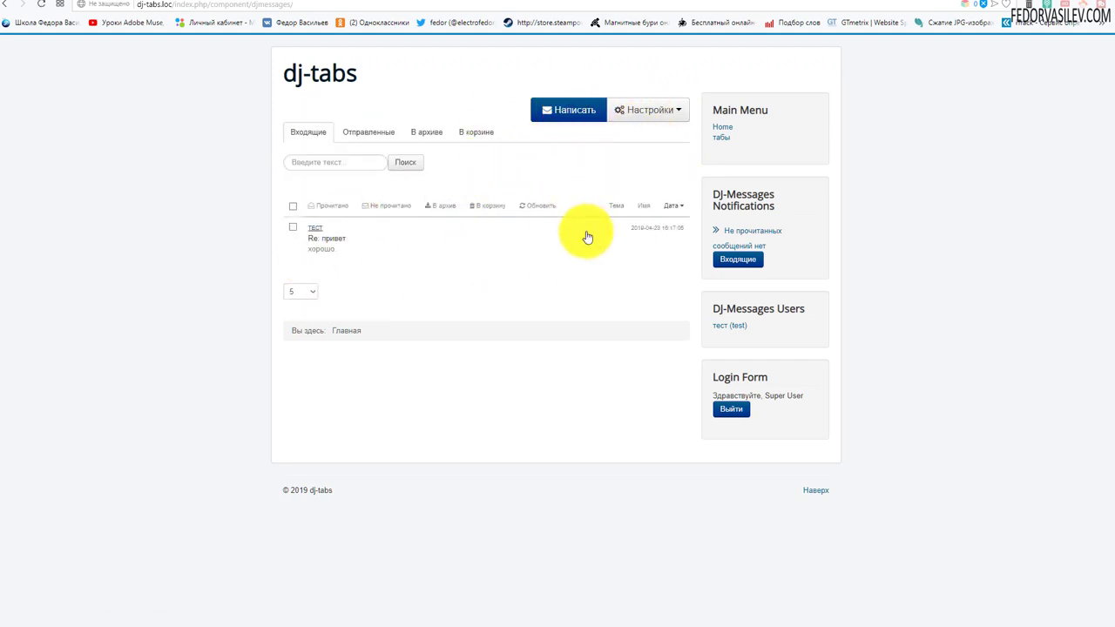
left_click(662, 115)
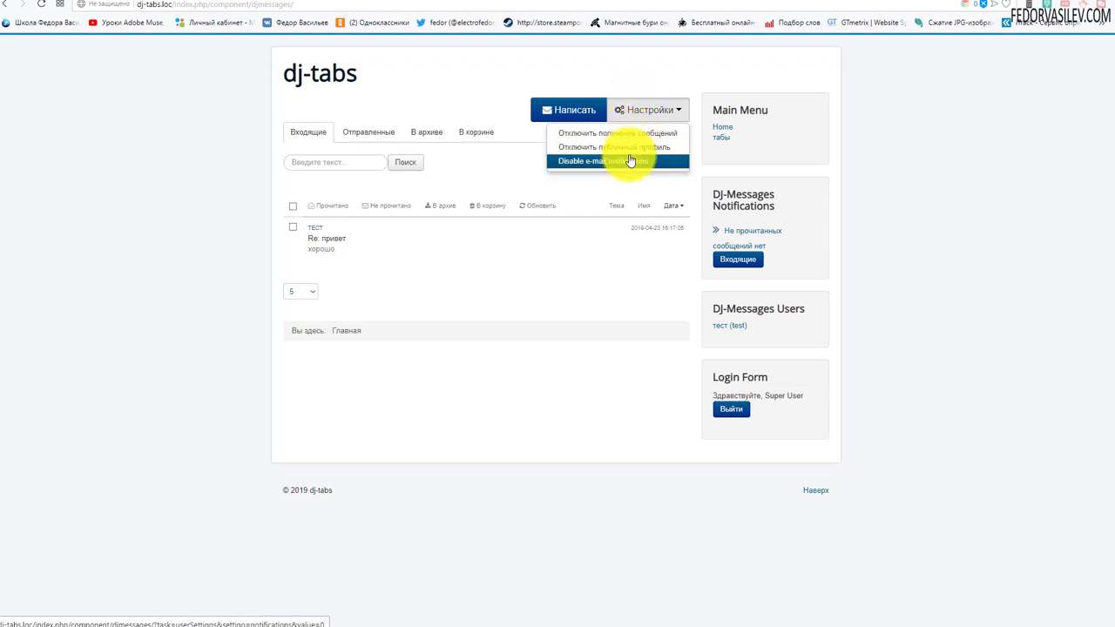
left_click(514, 193)
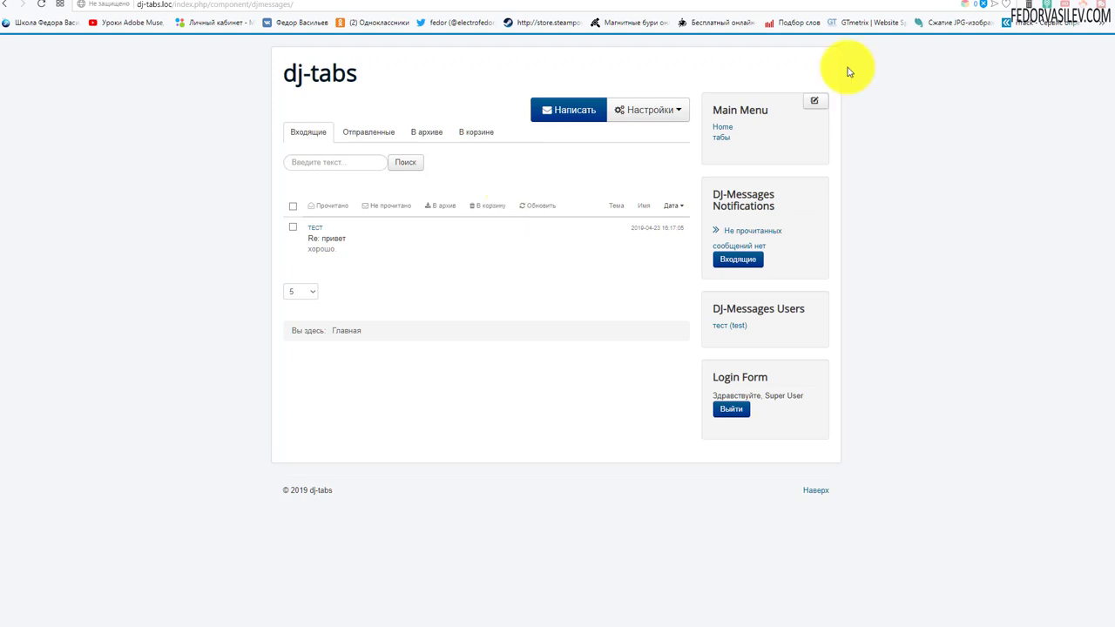
Switch to the Joomla administrator, view the DJ-Messages control panel and message list, and select the Re: привет message
left_click(898, 3)
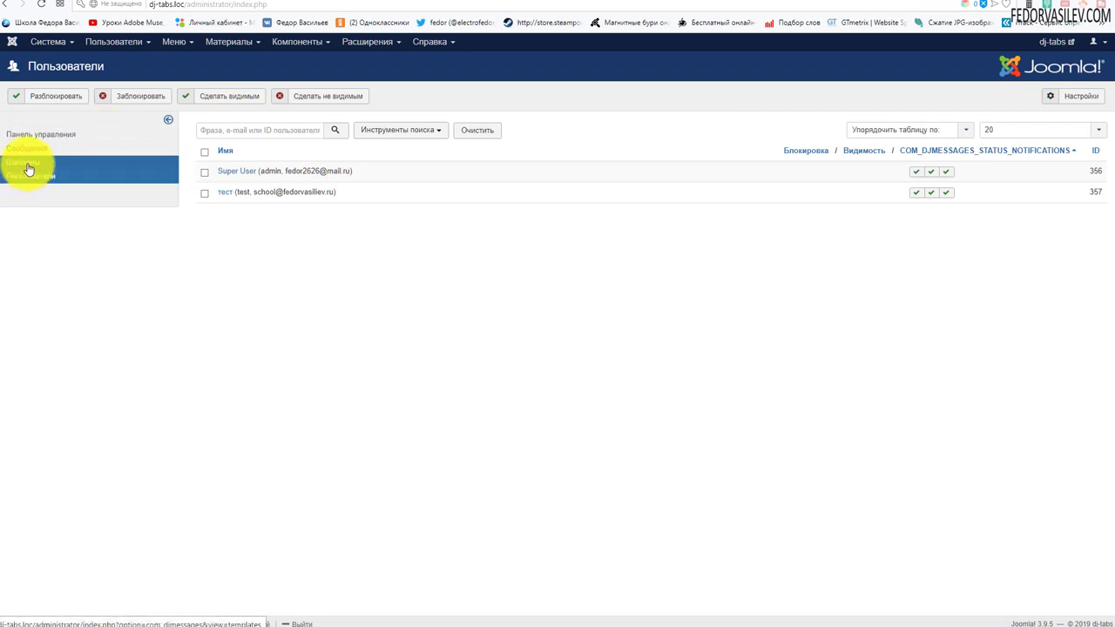
left_click(35, 136)
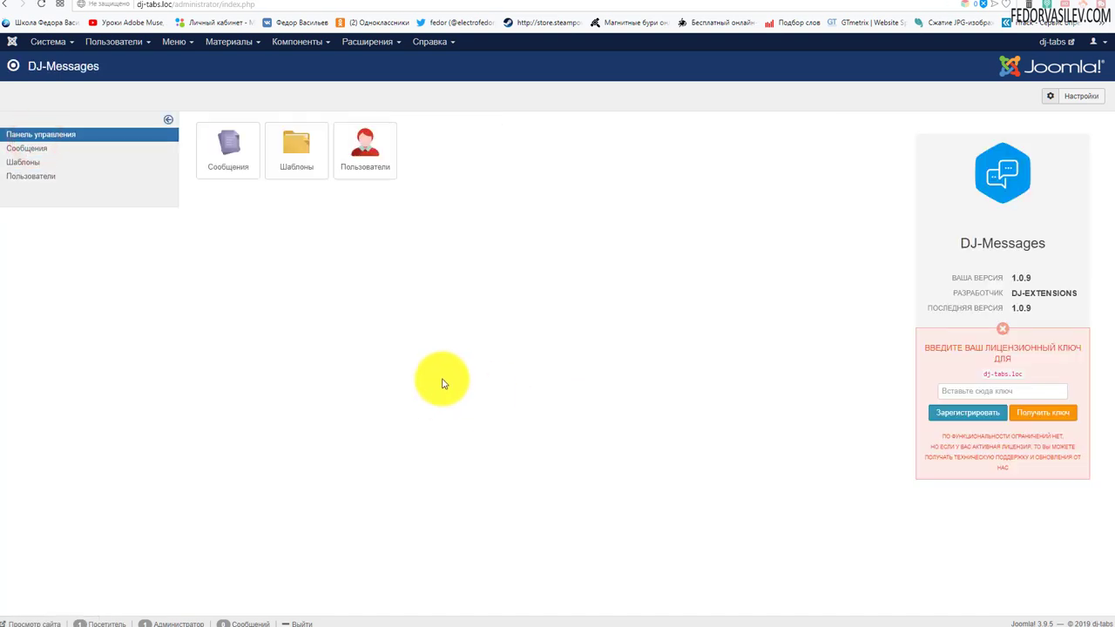
left_click(33, 149)
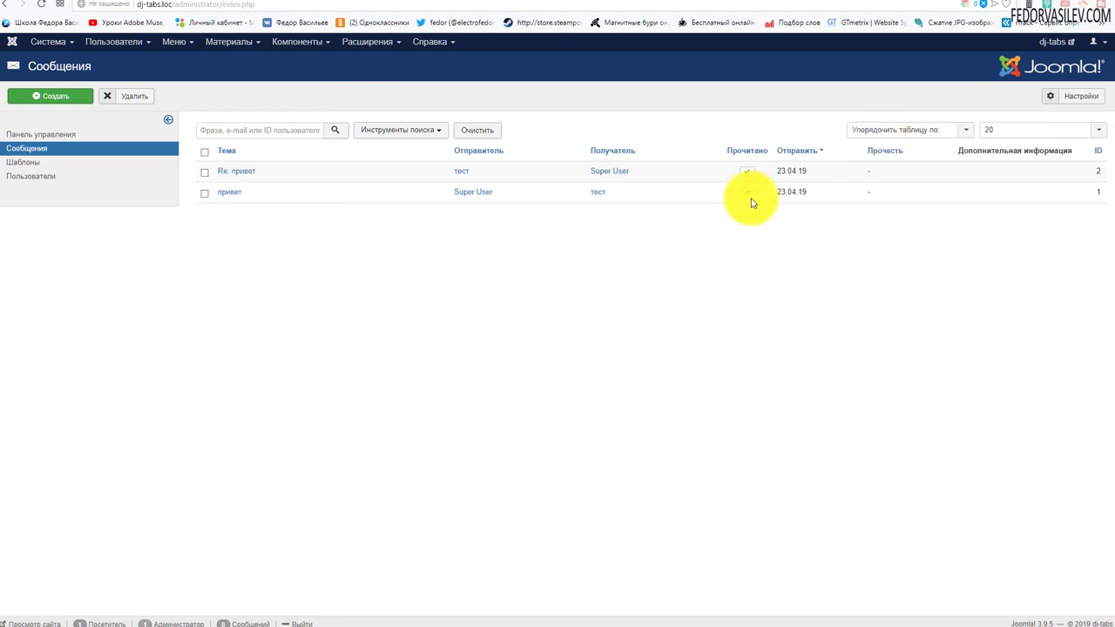
left_click(204, 173)
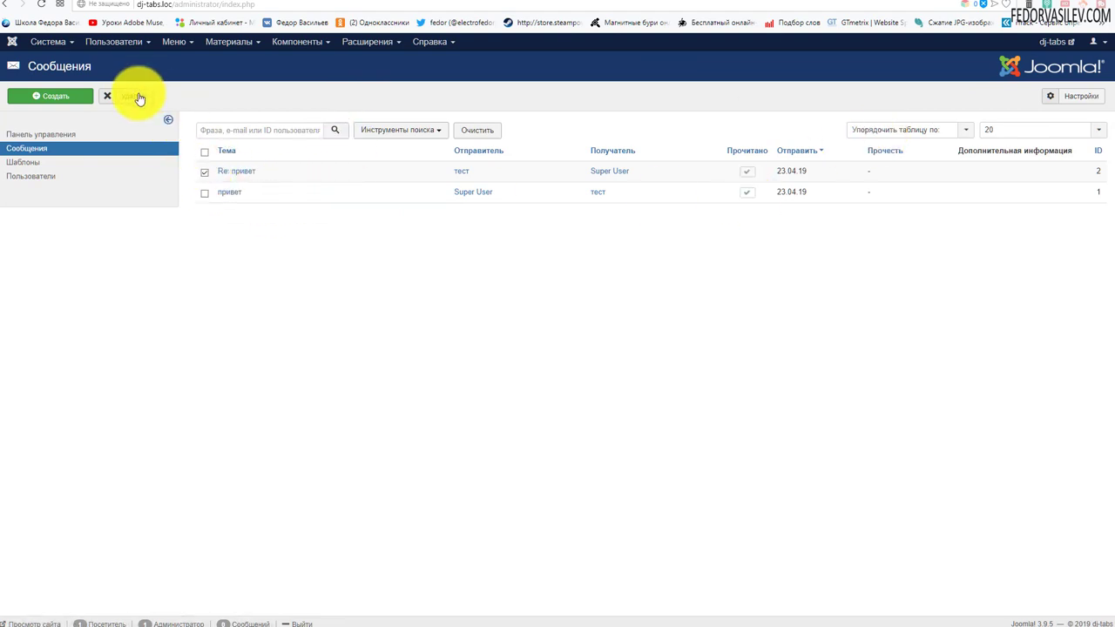
Start a new private message in the administrator, view the available recipients, and cancel the message
left_click(45, 96)
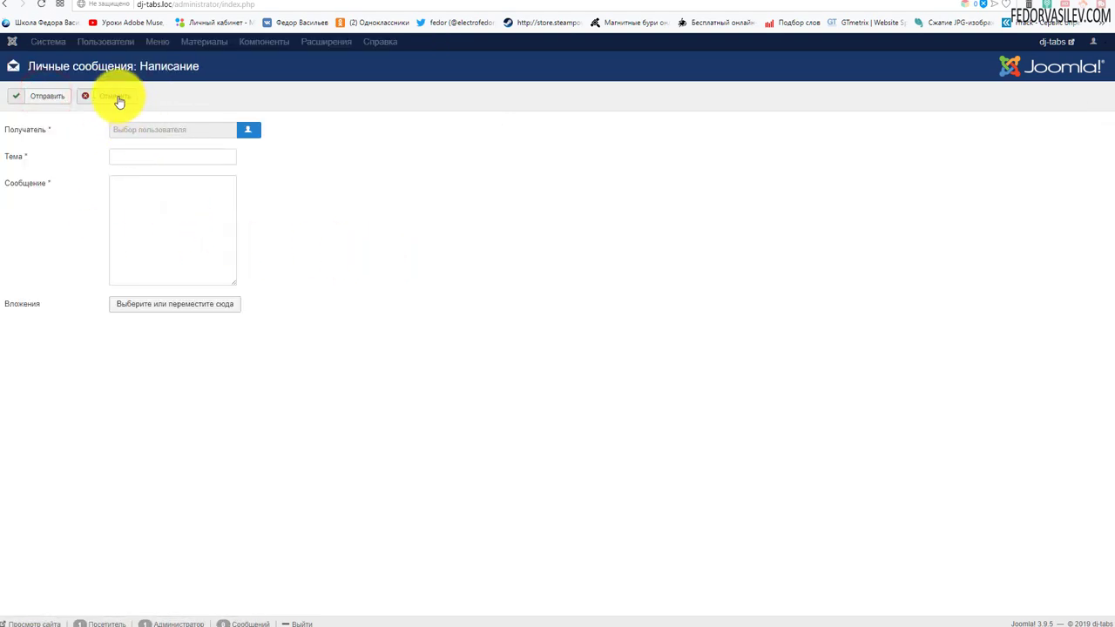
left_click(247, 133)
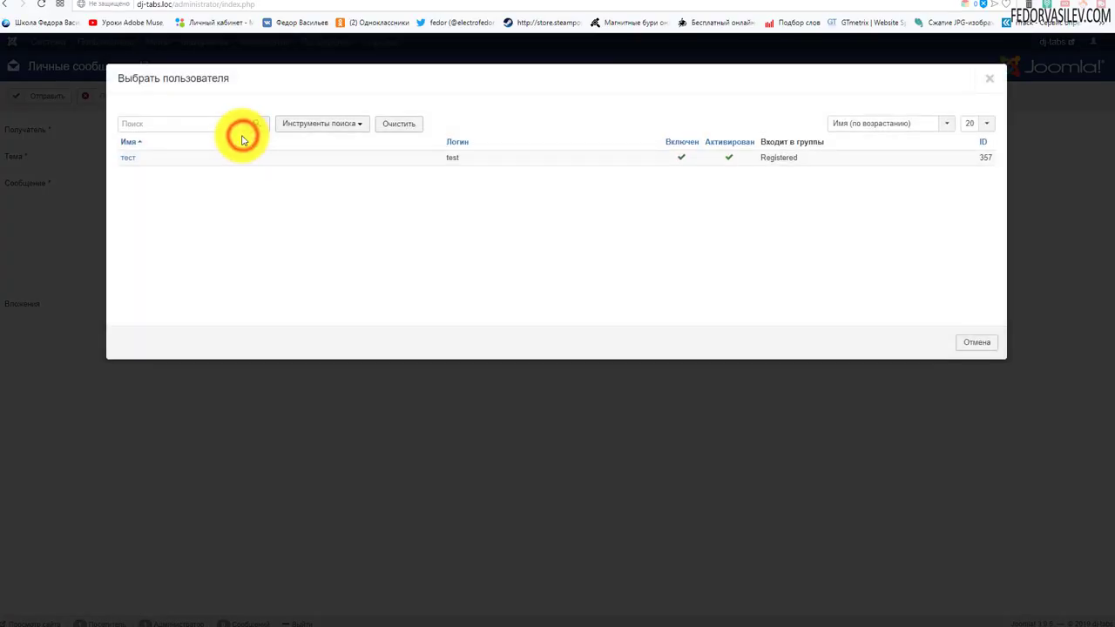
left_click(52, 169)
left_click(104, 95)
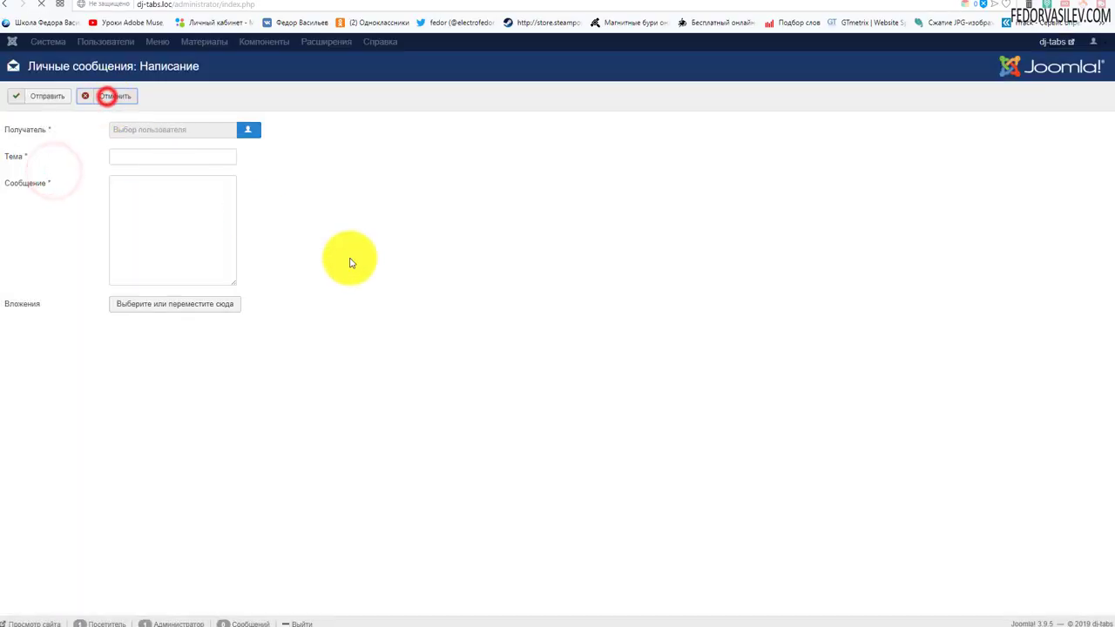
Start a new menu item in Main Menu and title it сообщения
left_click(170, 41)
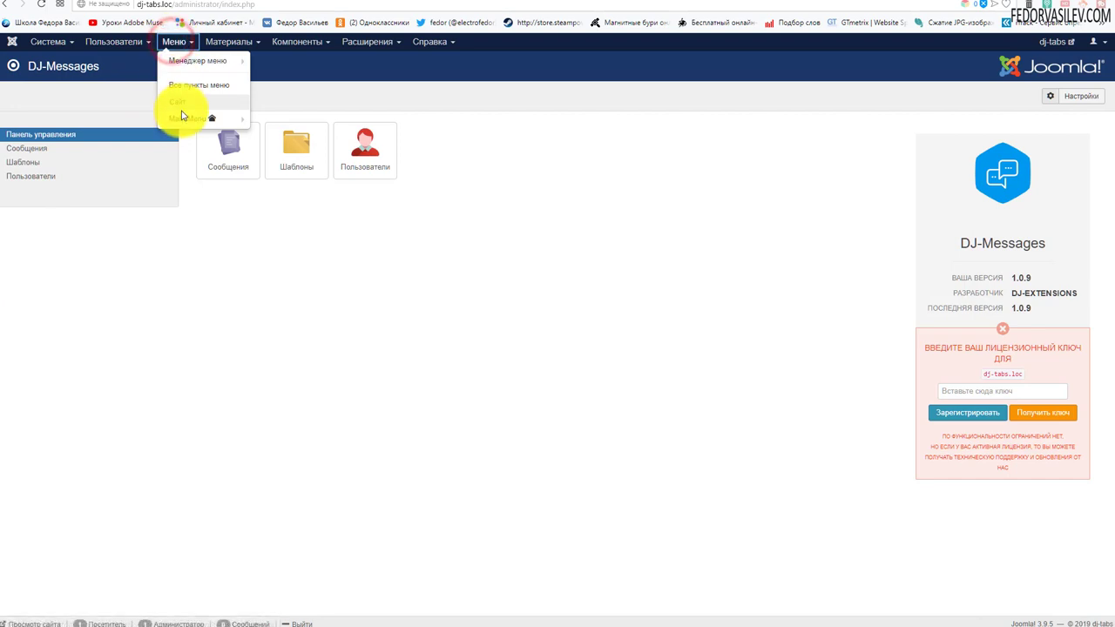
left_click(181, 113)
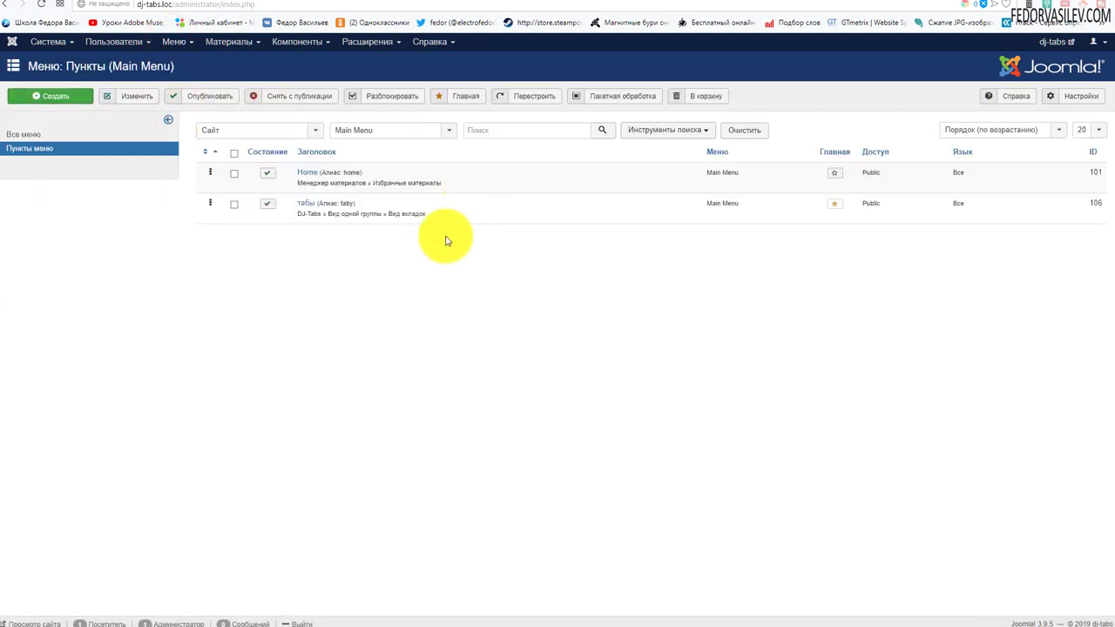
left_click(44, 97)
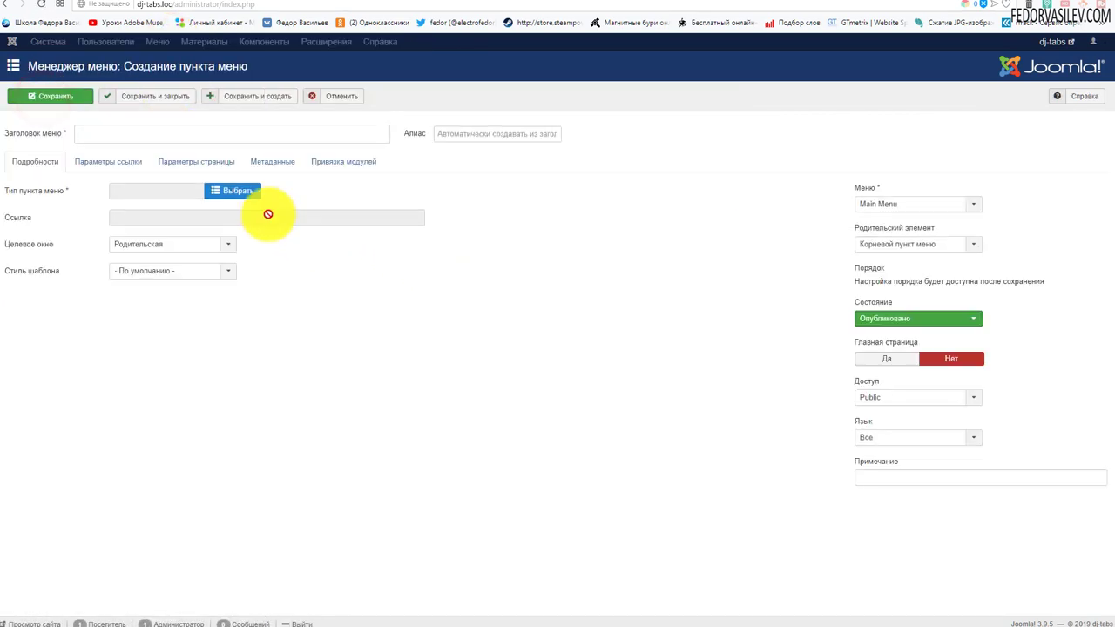
left_click(166, 136)
type("сообщения")
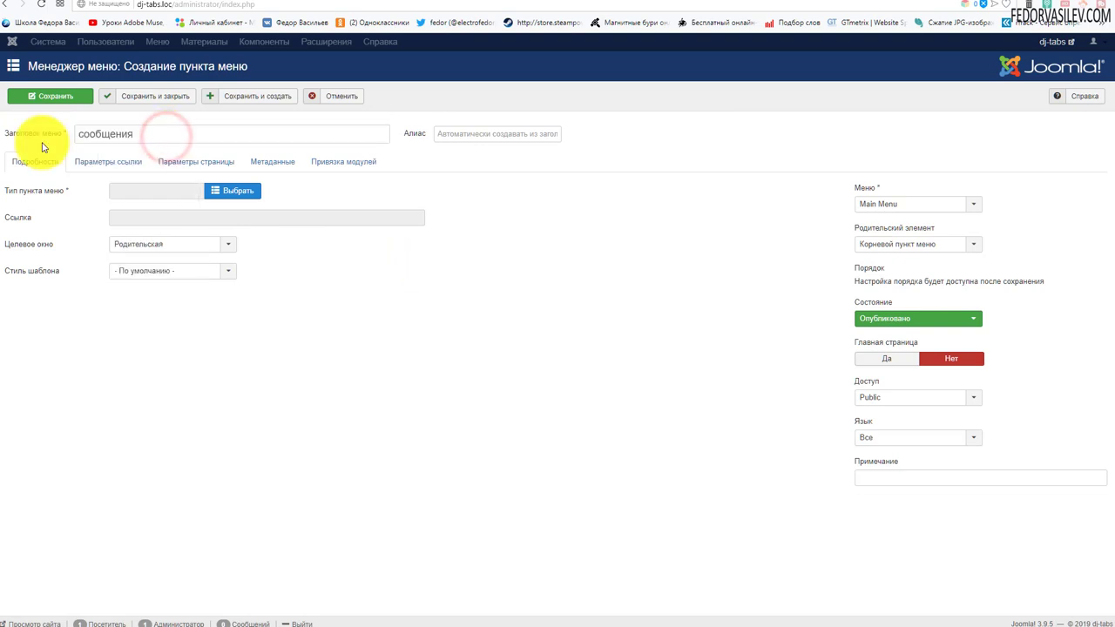
Set the menu item type to Сообщения from the DJ-Messages group
left_click(242, 197)
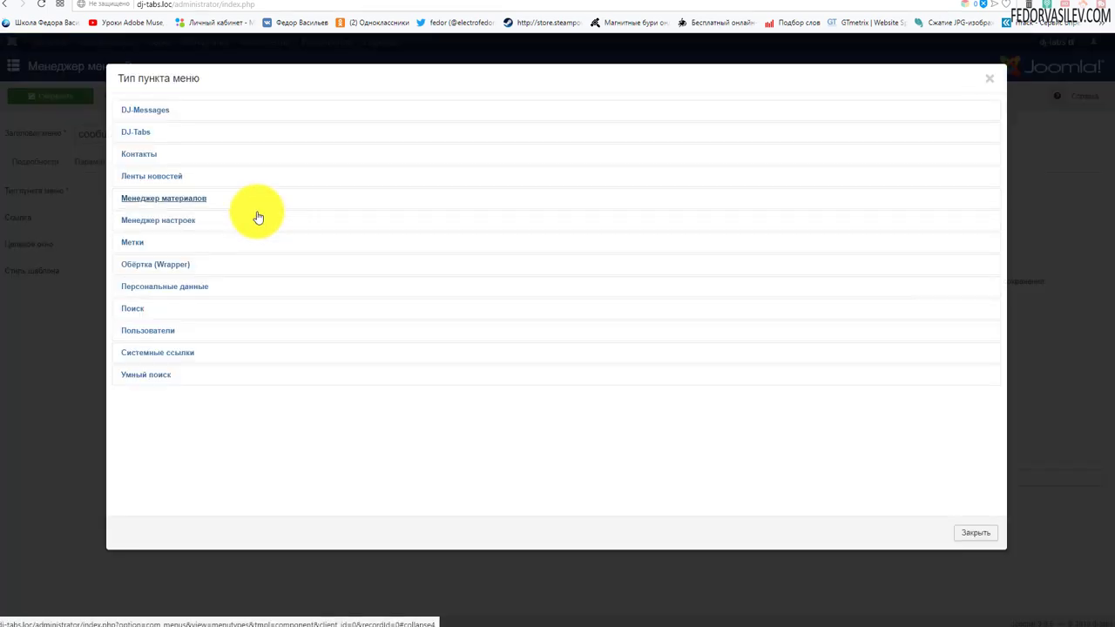
left_click(157, 115)
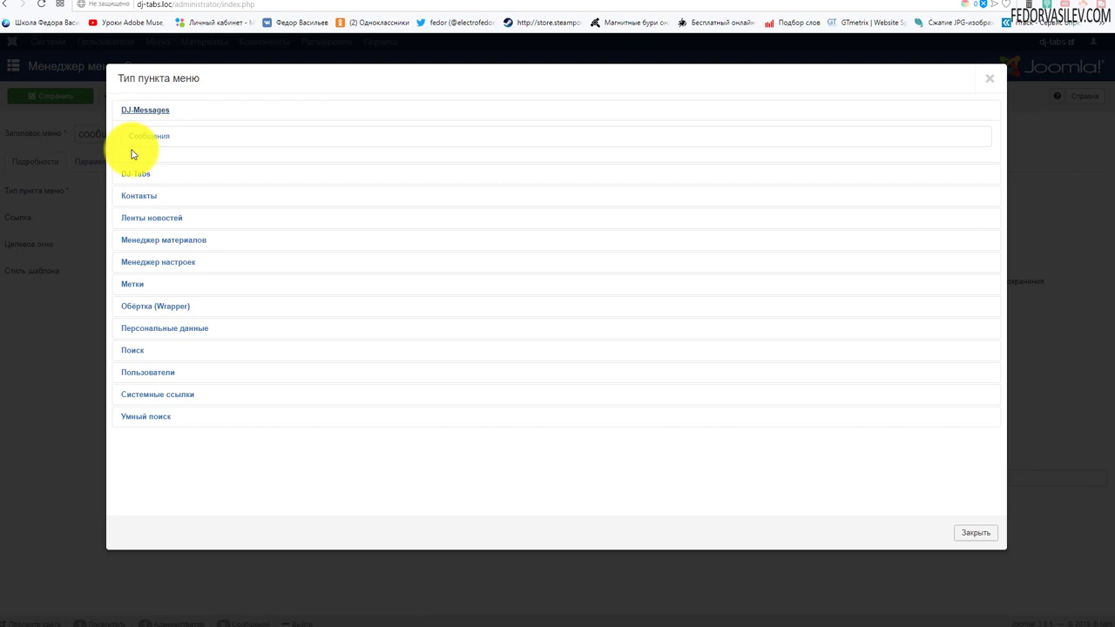
left_click(151, 139)
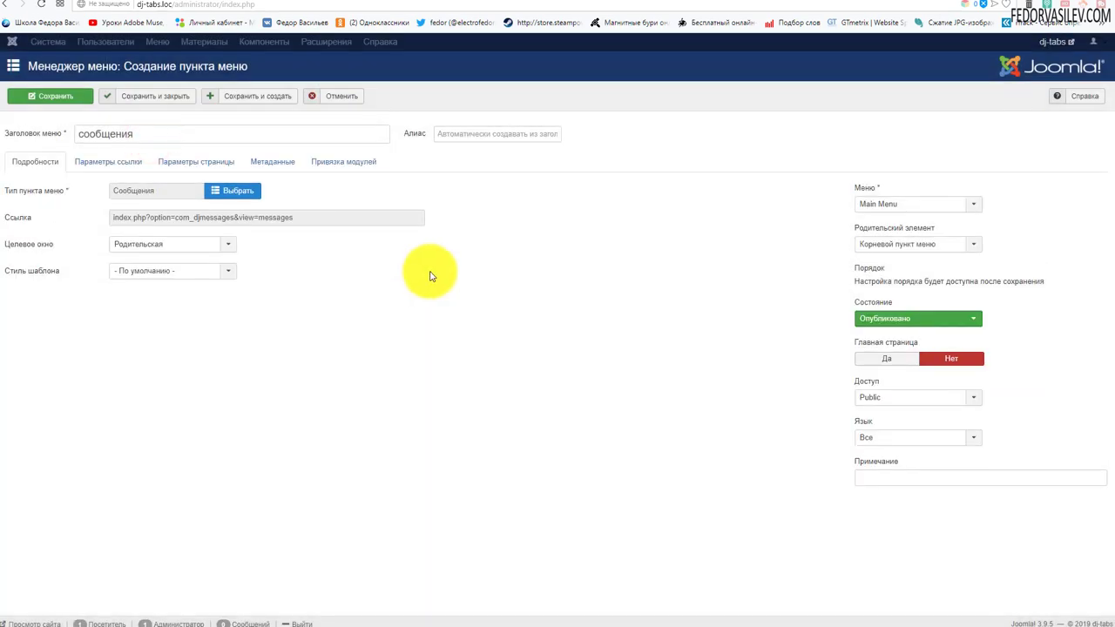
Review the menu item's link, page, metadata and module assignment settings, and save the item
left_click(105, 163)
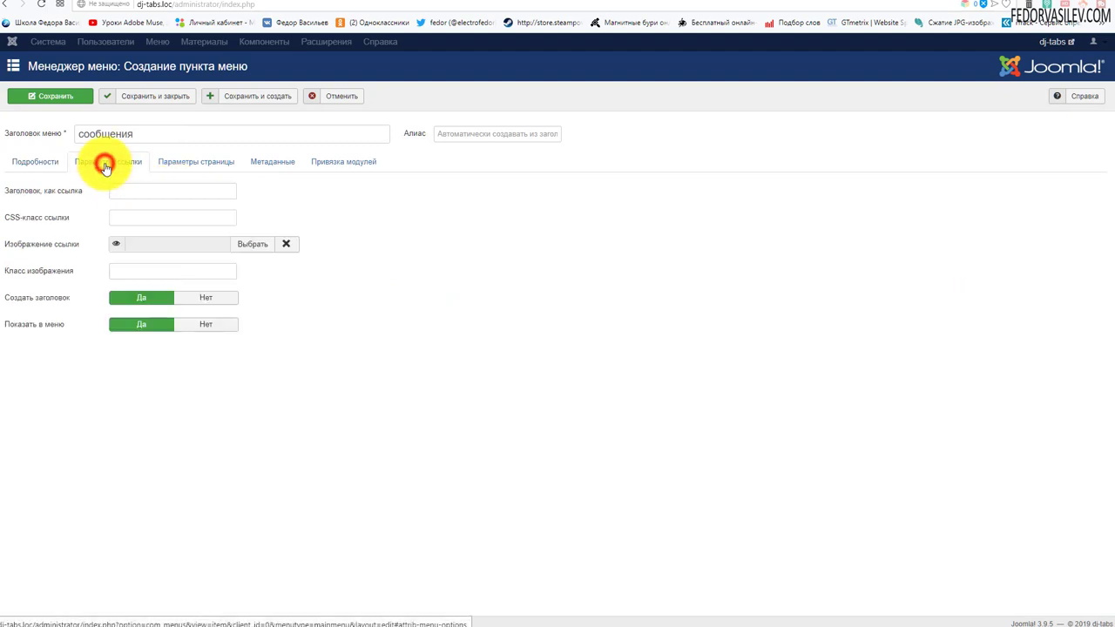
left_click(212, 172)
left_click(287, 169)
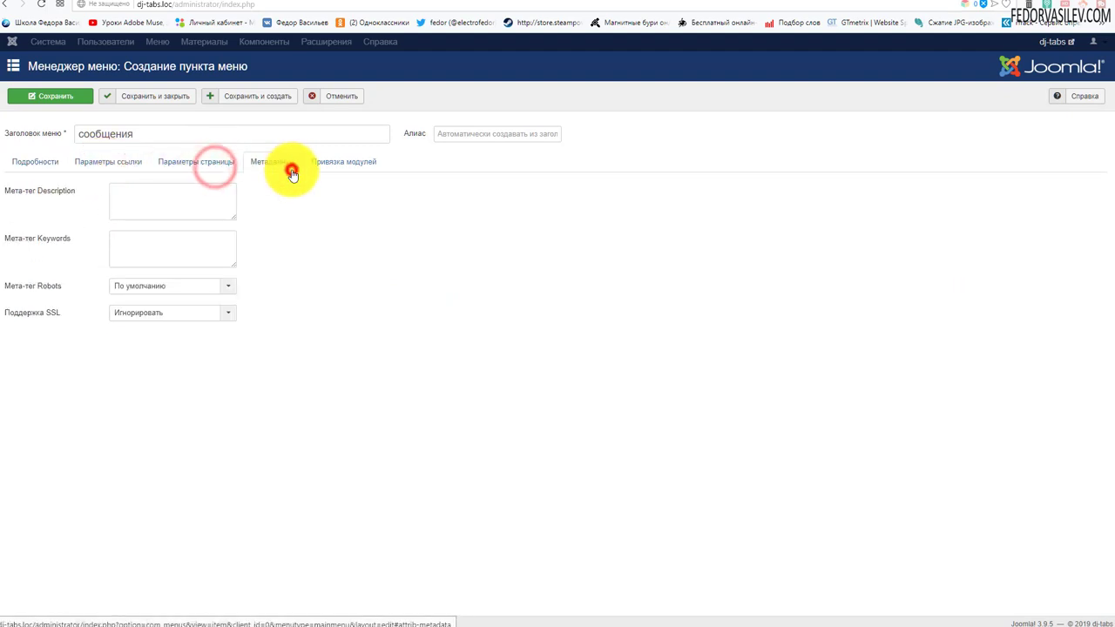
left_click(339, 160)
left_click(63, 165)
left_click(62, 98)
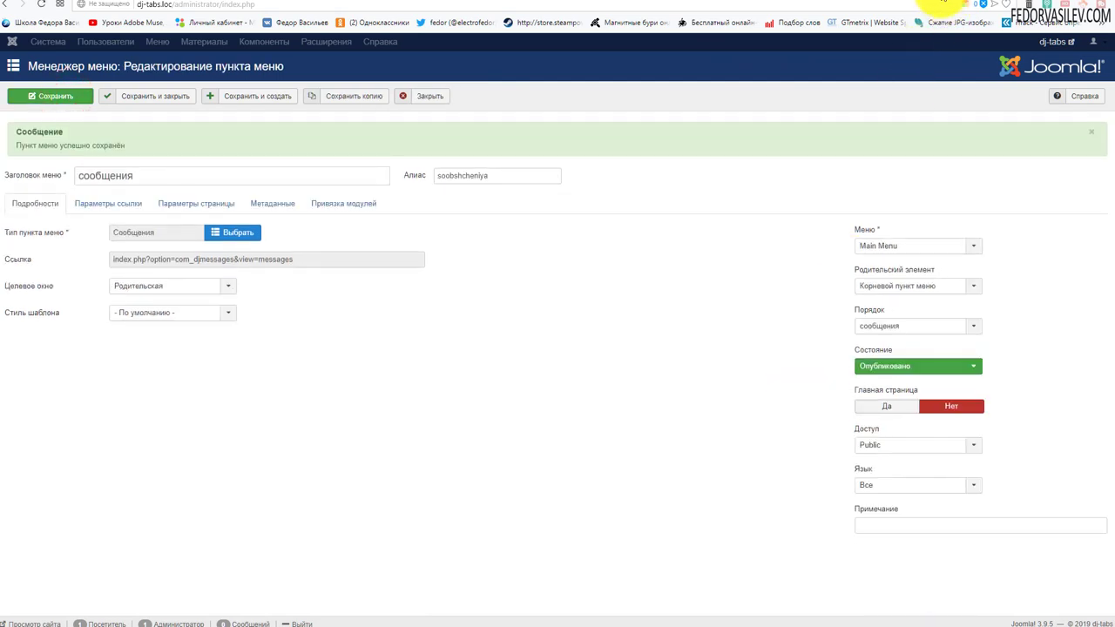
Switch to the site, open сообщения from the Main Menu, and check its sent, archived and inbox message folders
left_click(945, 3)
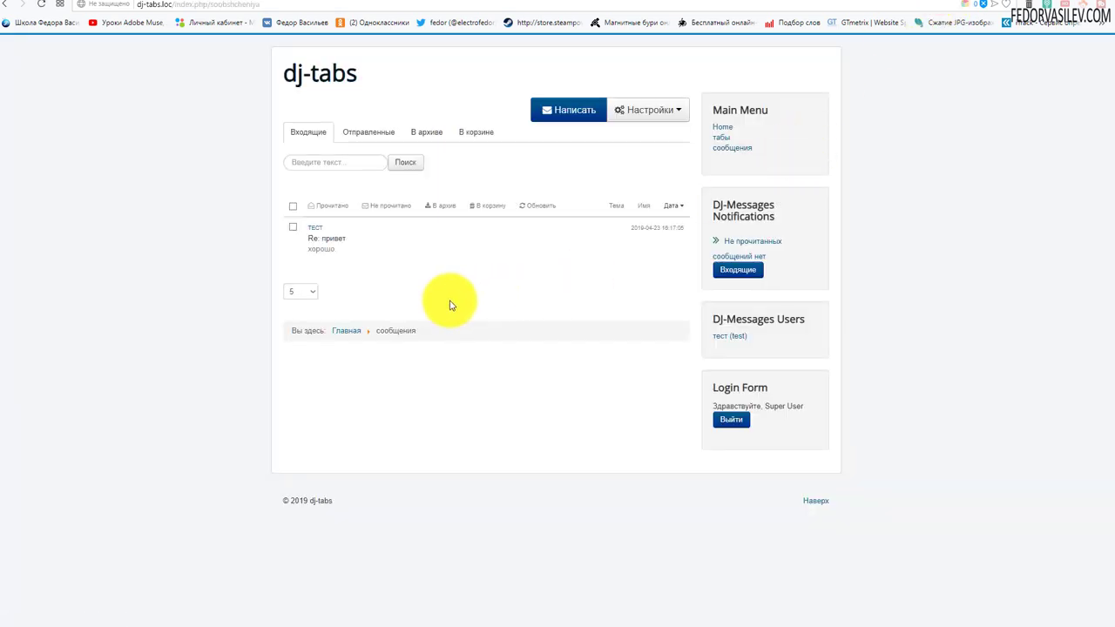
double_click(767, 112)
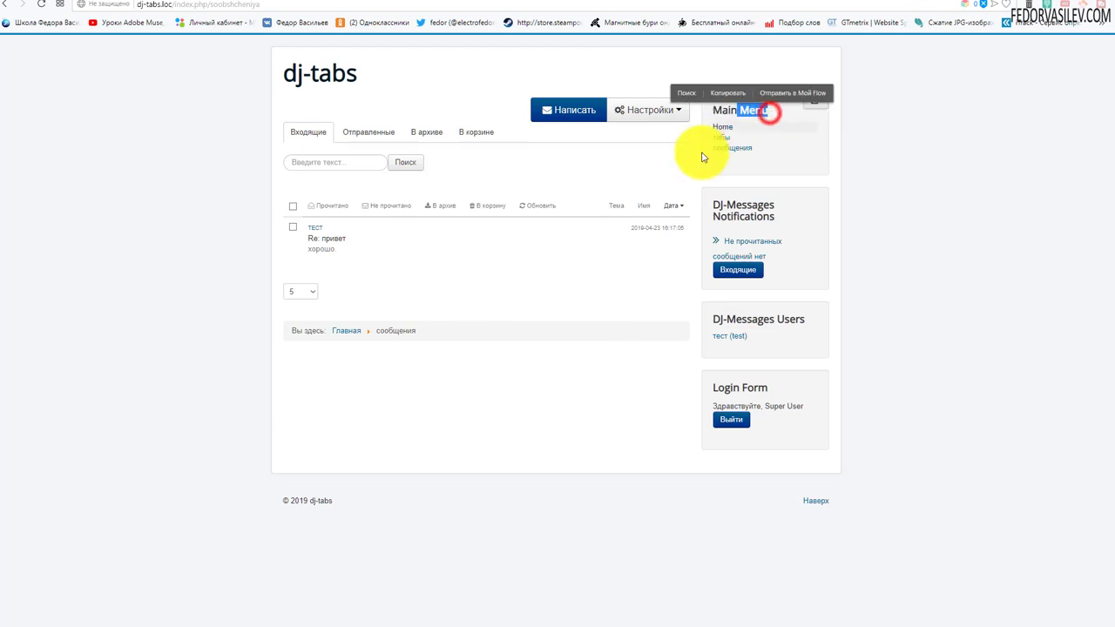
left_click(730, 149)
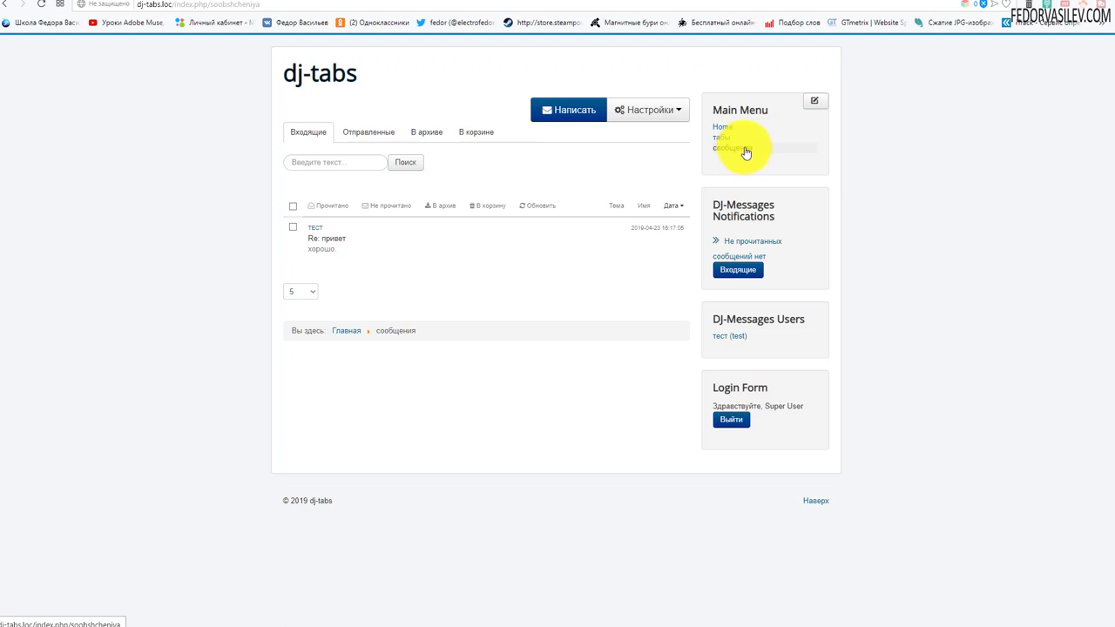
left_click(380, 130)
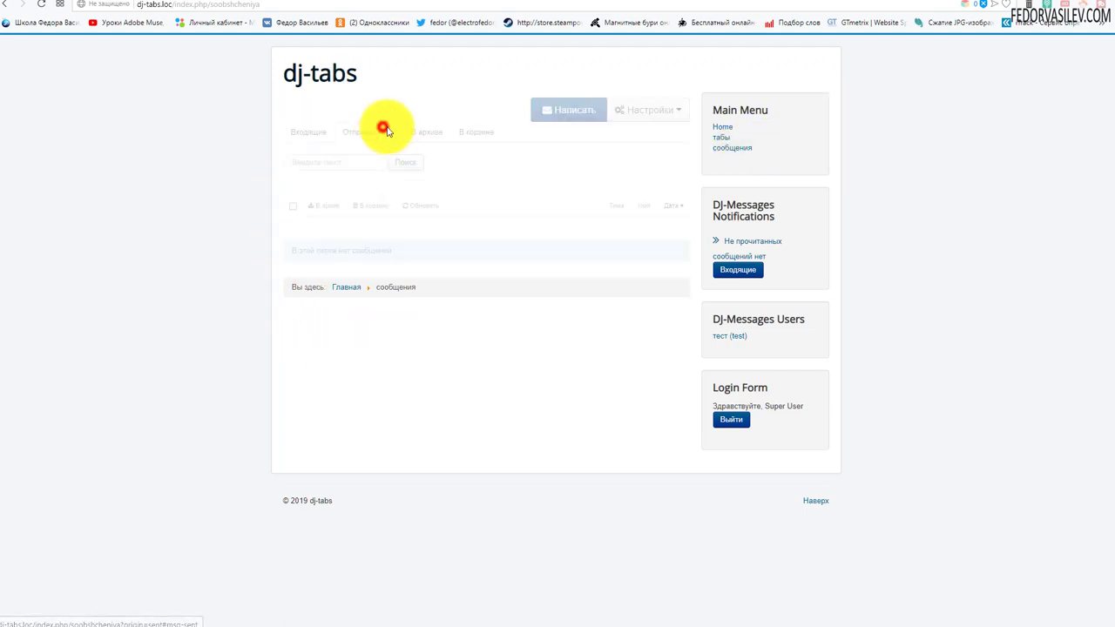
left_click(425, 131)
left_click(308, 139)
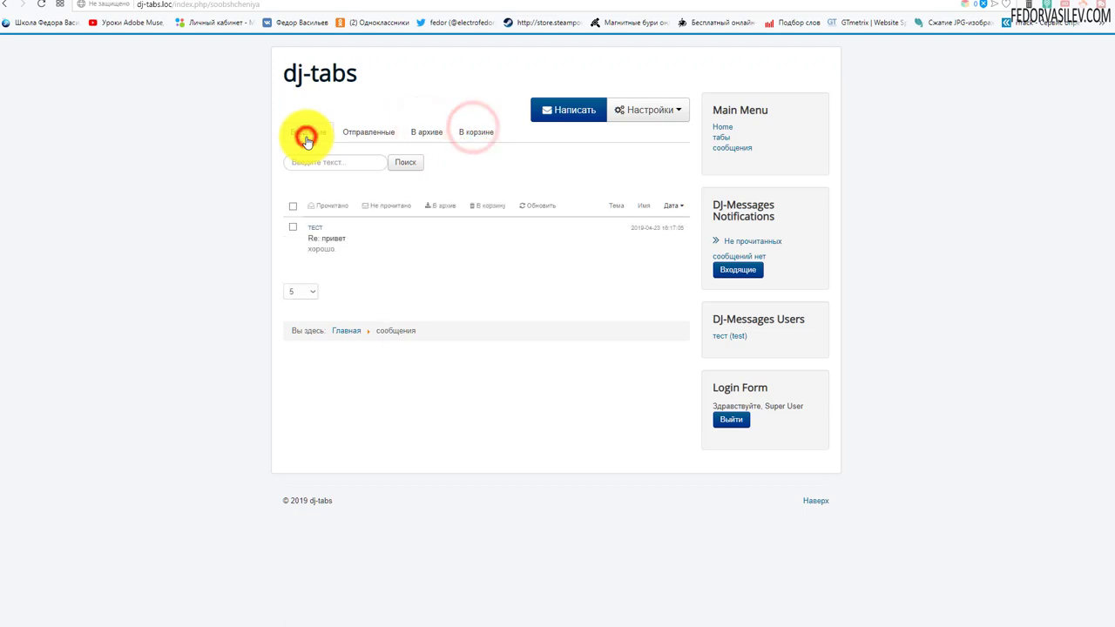